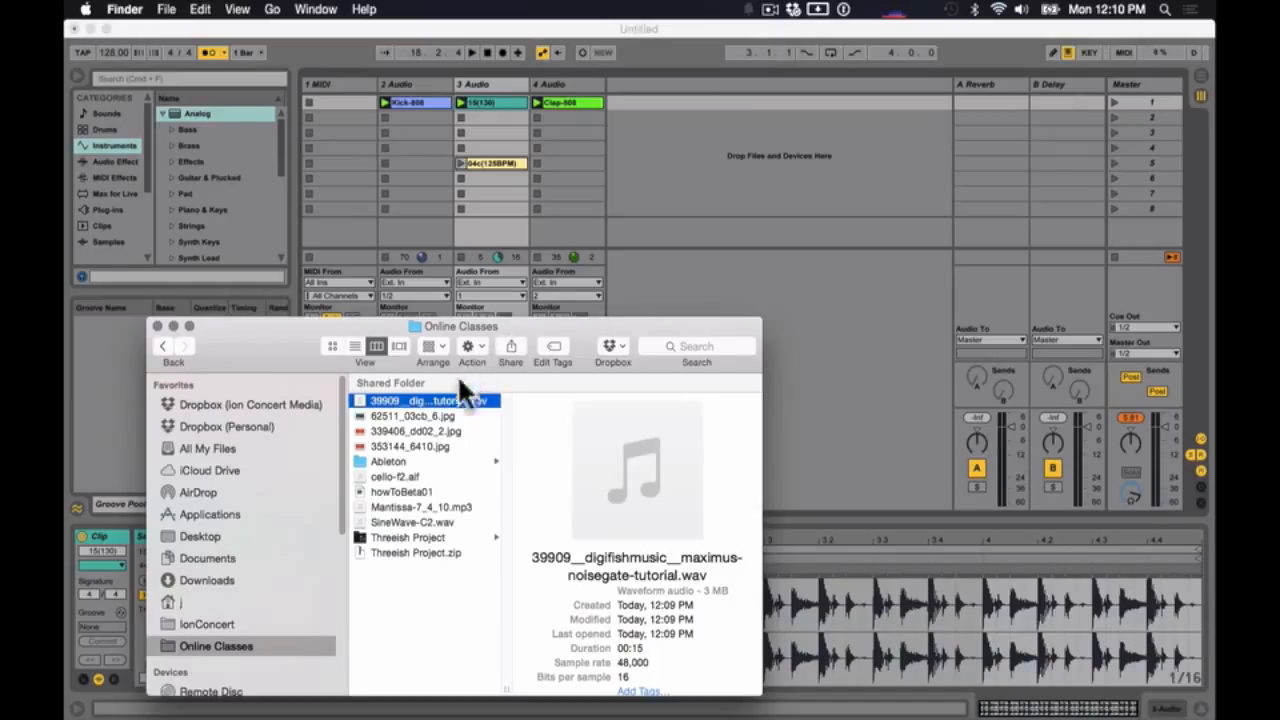
# - Load 39909__digifishmusic__maximus-noisegate-tutorial.wav into the first track's second clip slot and rename that track Vox
pyautogui.moveTo(431, 399); pyautogui.dragTo(343, 118)
pyautogui.click(331, 93)
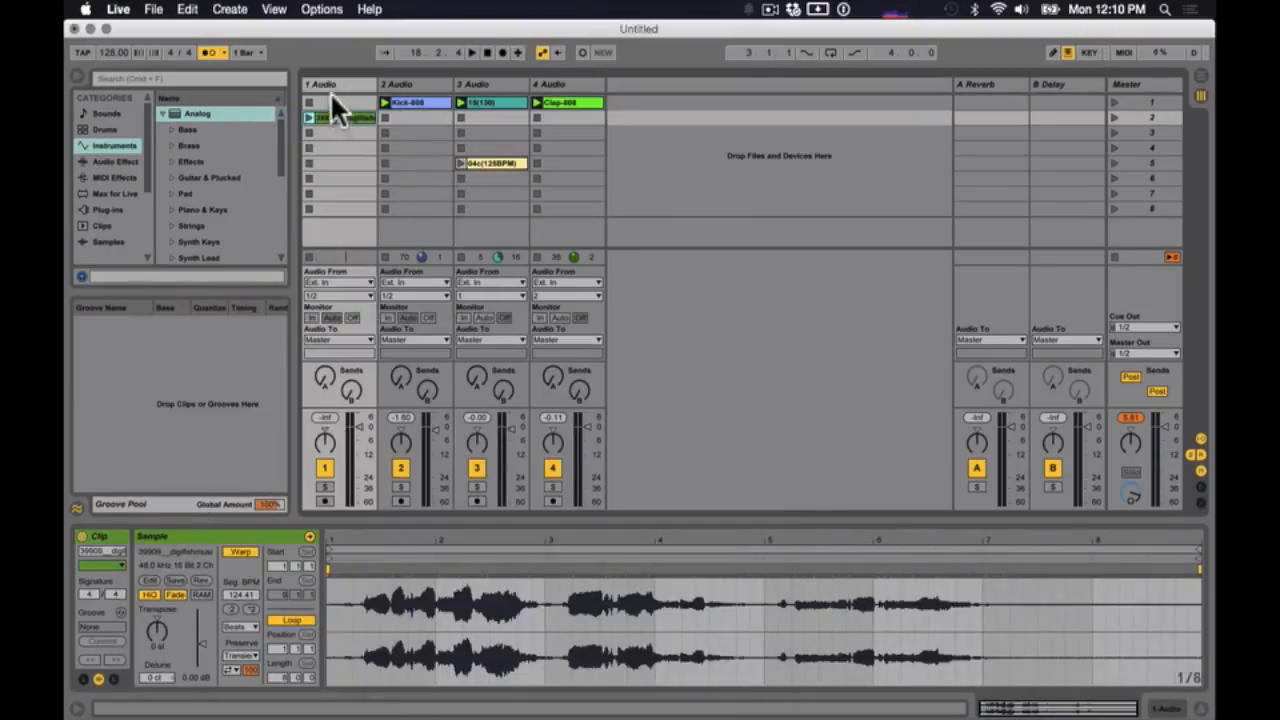
pyautogui.press('super+r')
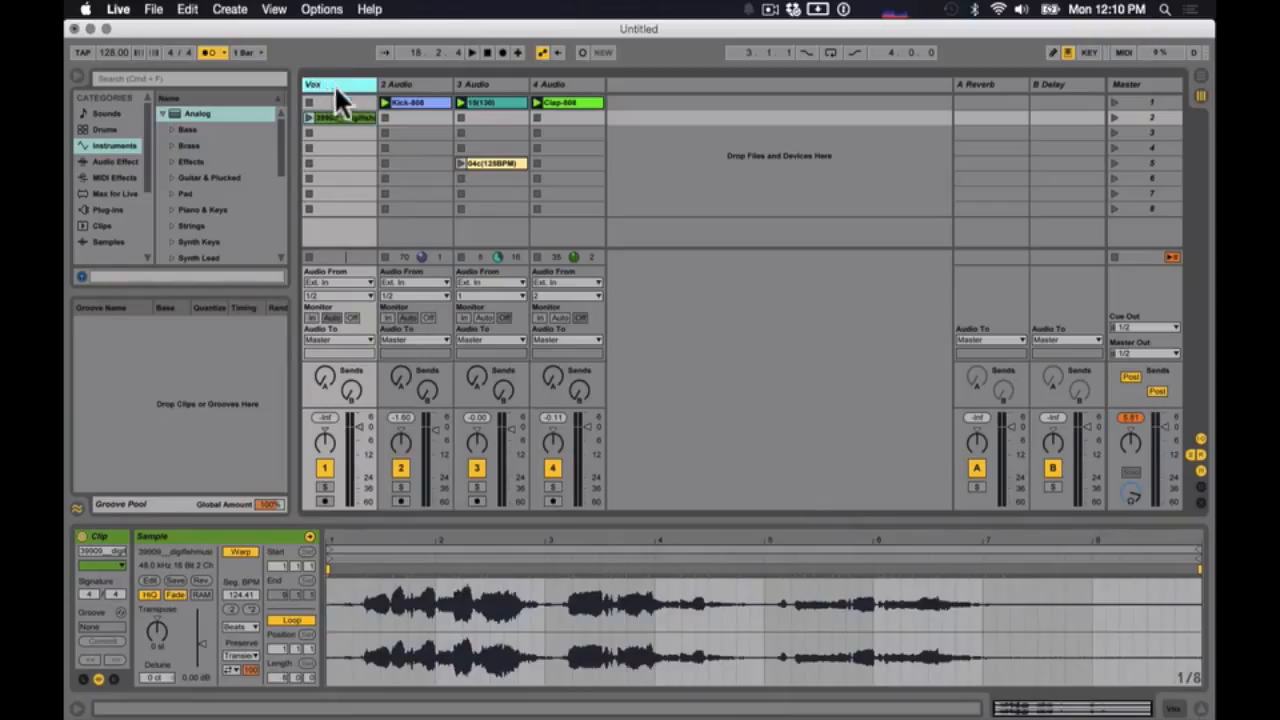
# - Rename the second, third and fourth tracks Kick, Beat and Clap
pyautogui.click(399, 84)
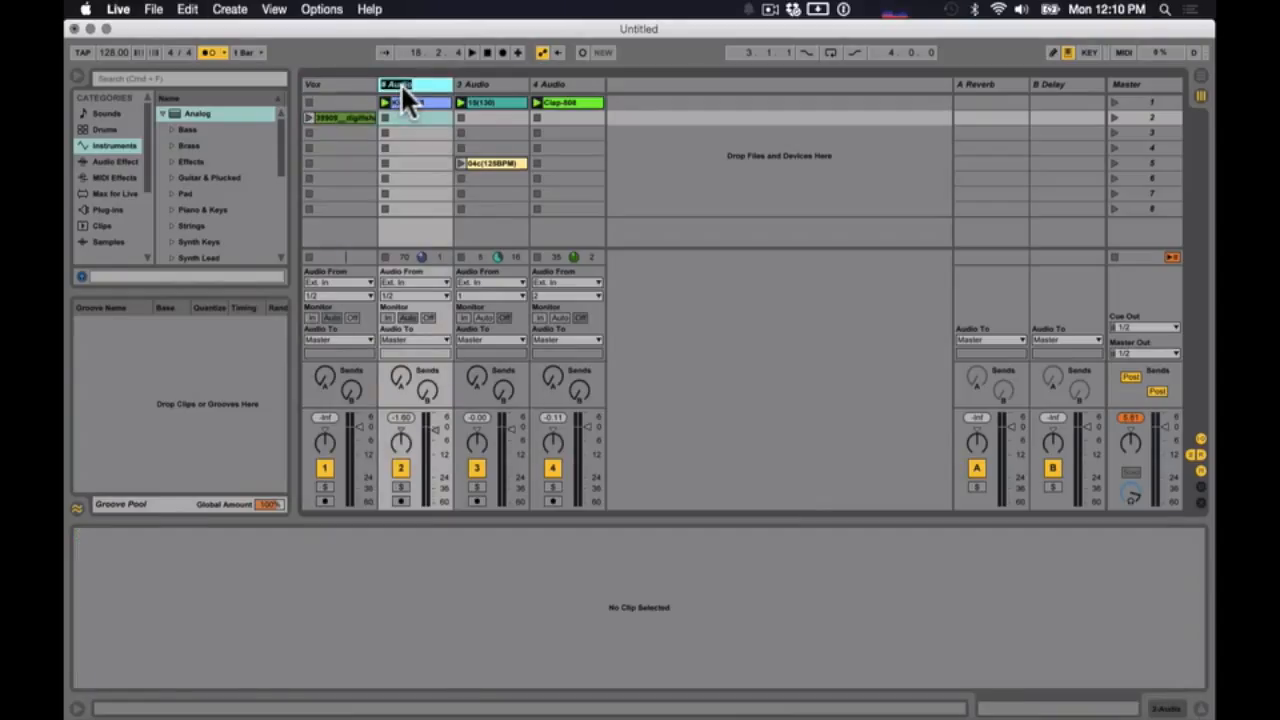
pyautogui.write('Kick')
pyautogui.click(468, 82)
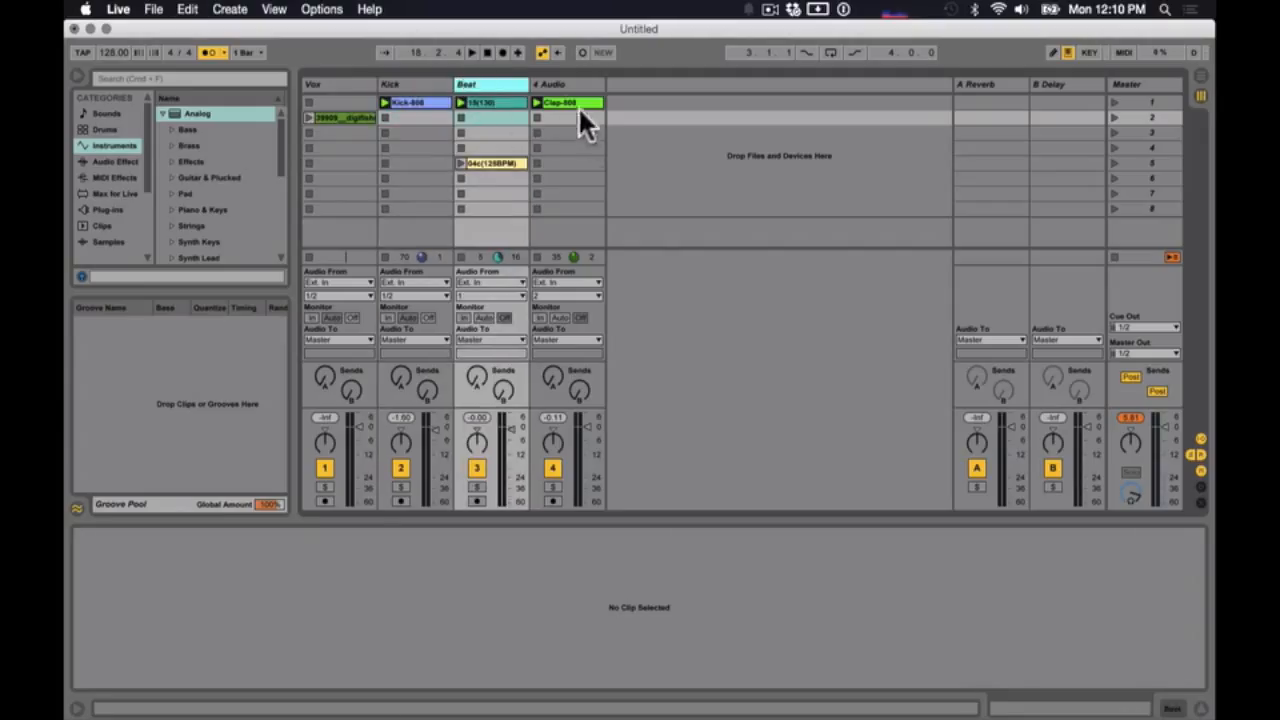
pyautogui.click(553, 82)
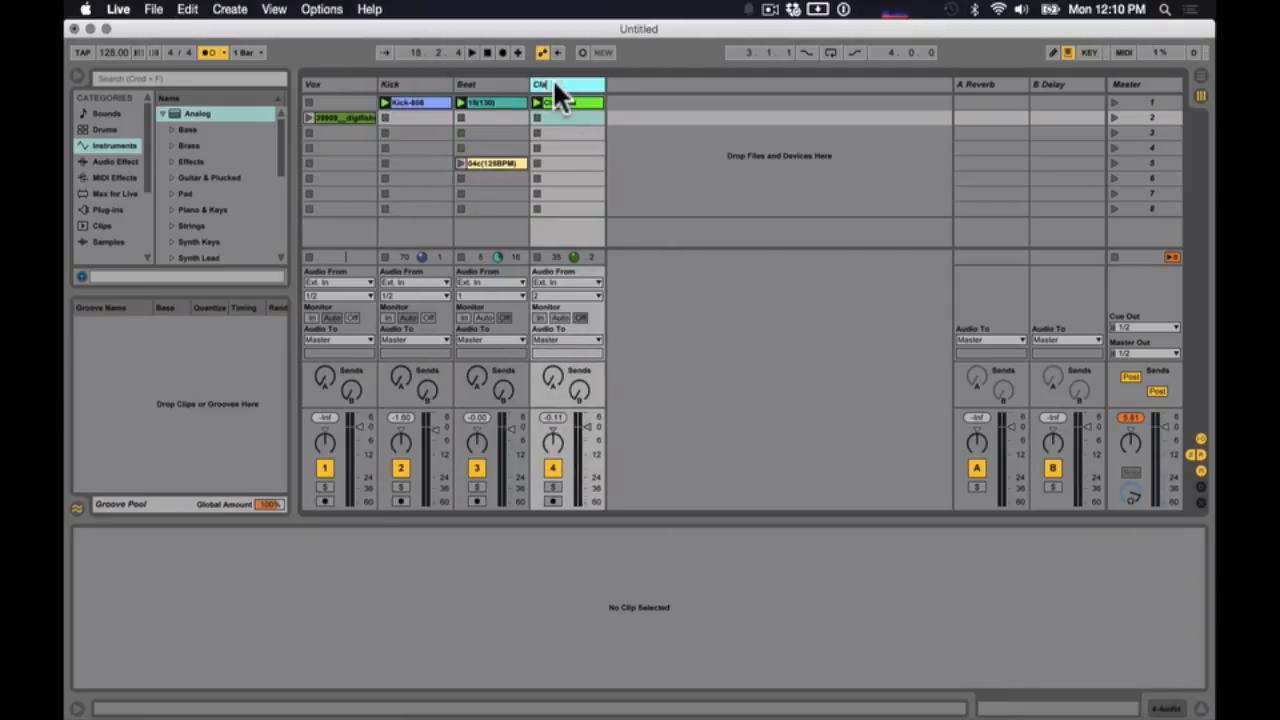
pyautogui.click(548, 133)
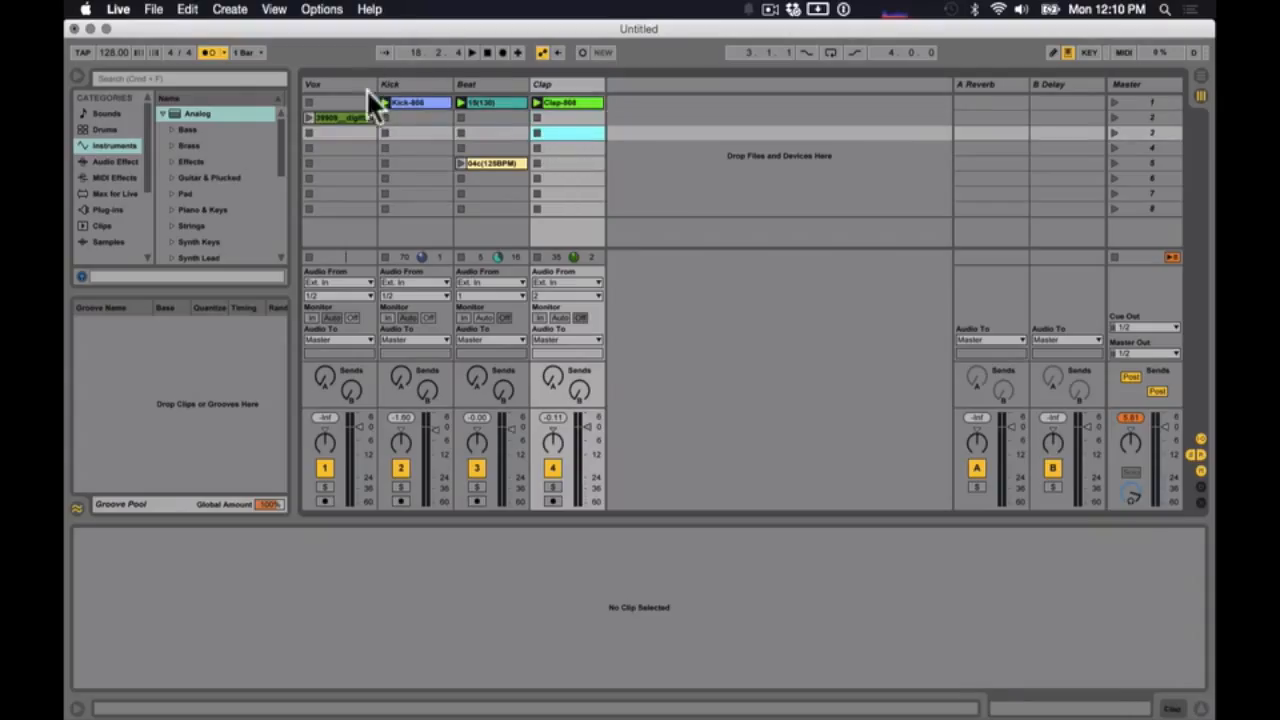
# - Switch to Chrome, preview Maximus_NoiseGate_Tutorial.wav on its Freesound page, and close the browser window
pyautogui.click(342, 118)
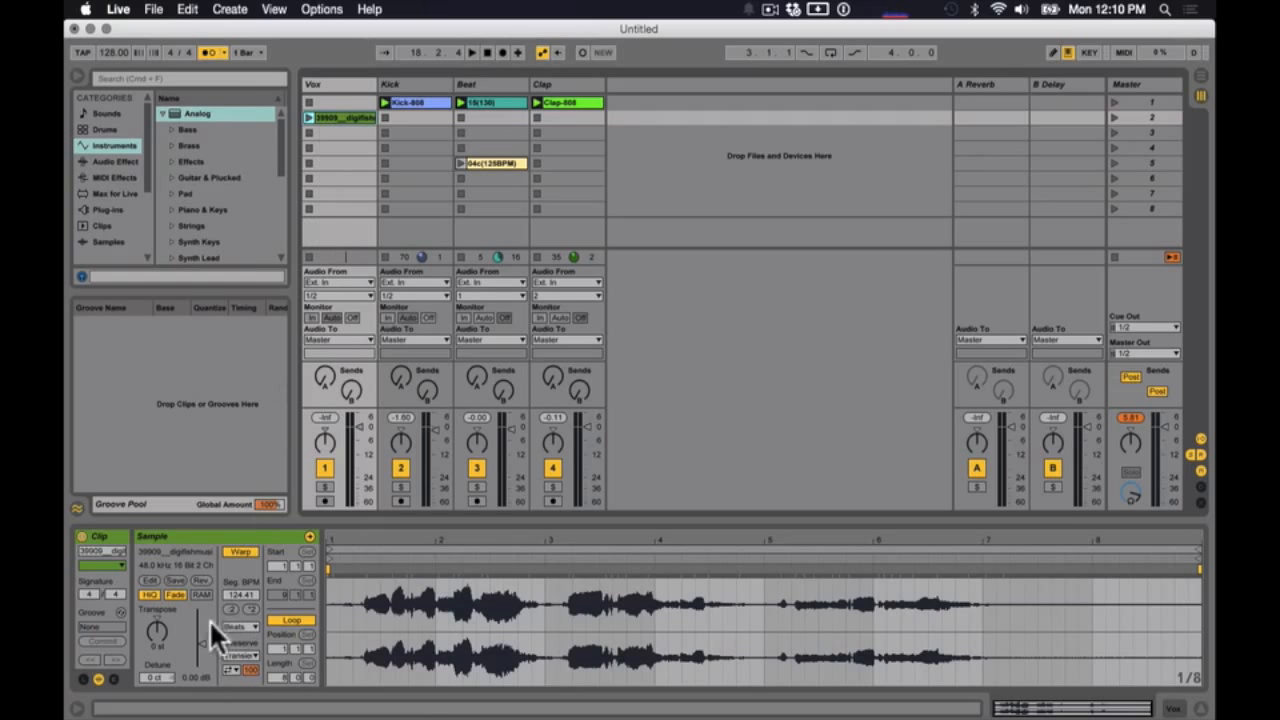
pyautogui.click(186, 712)
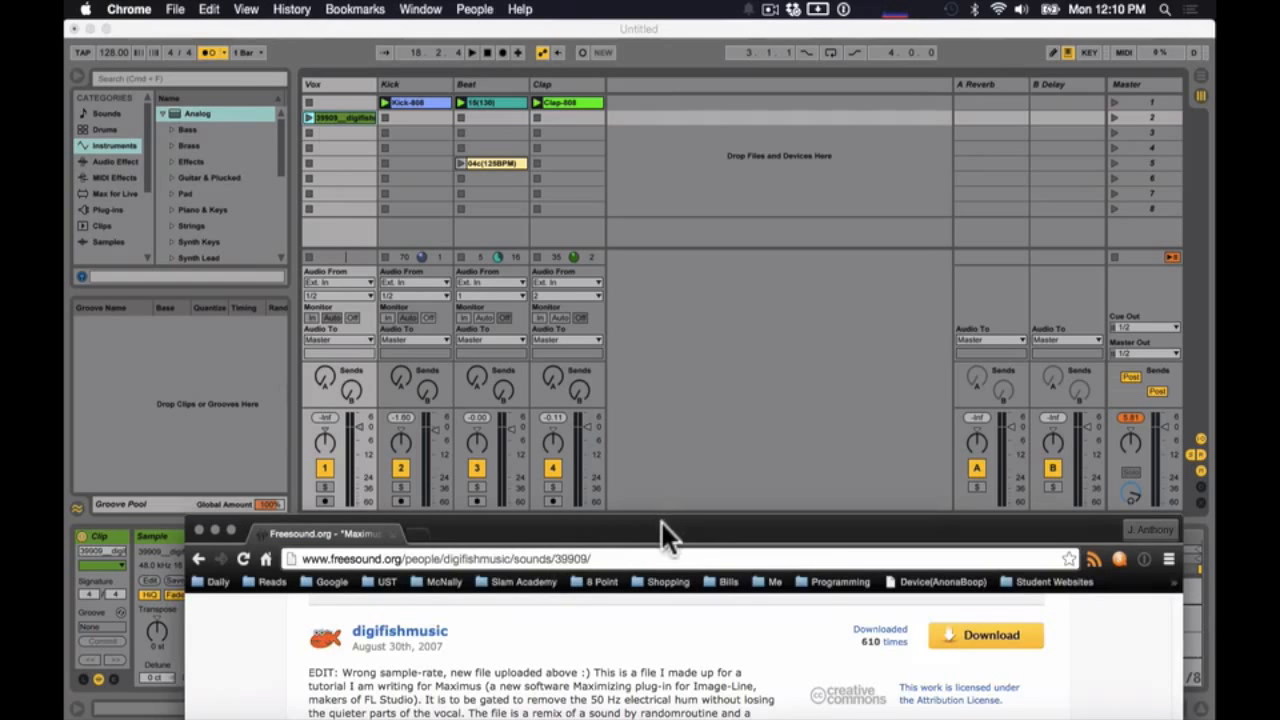
pyautogui.moveTo(660, 520); pyautogui.dragTo(571, 23)
pyautogui.scroll(5, 597, 288)
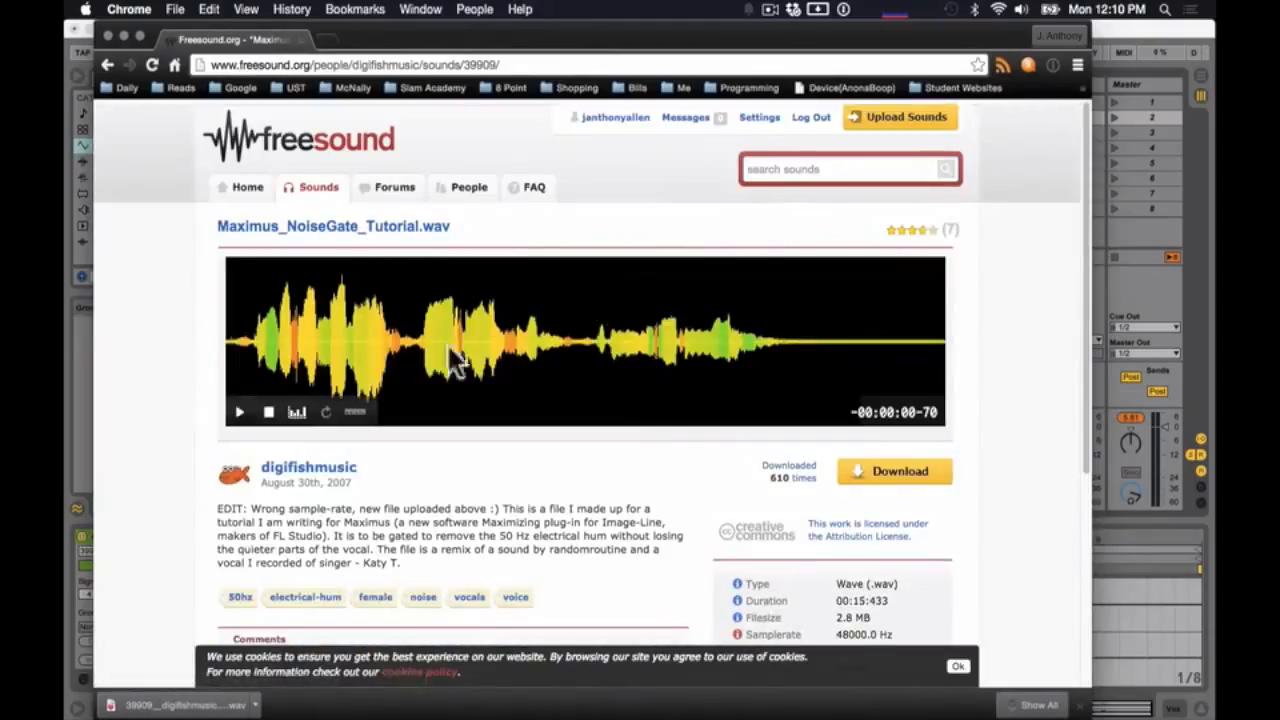
pyautogui.click(241, 418)
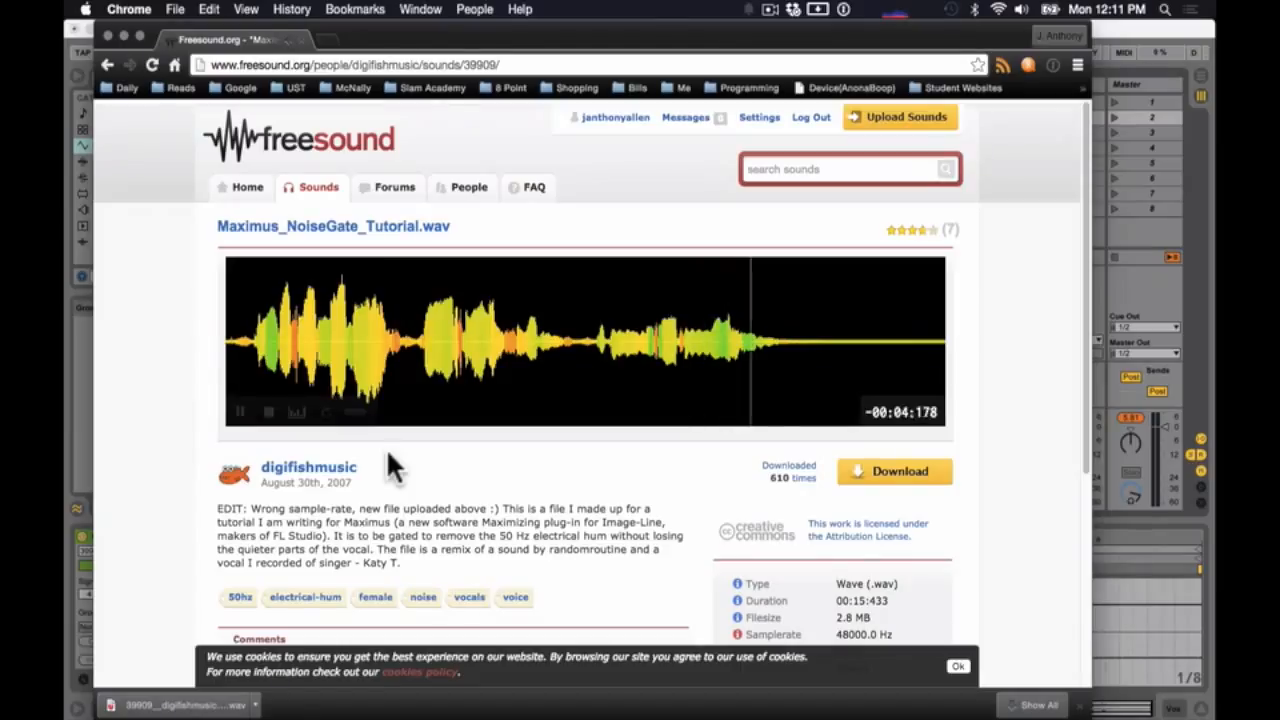
pyautogui.click(110, 35)
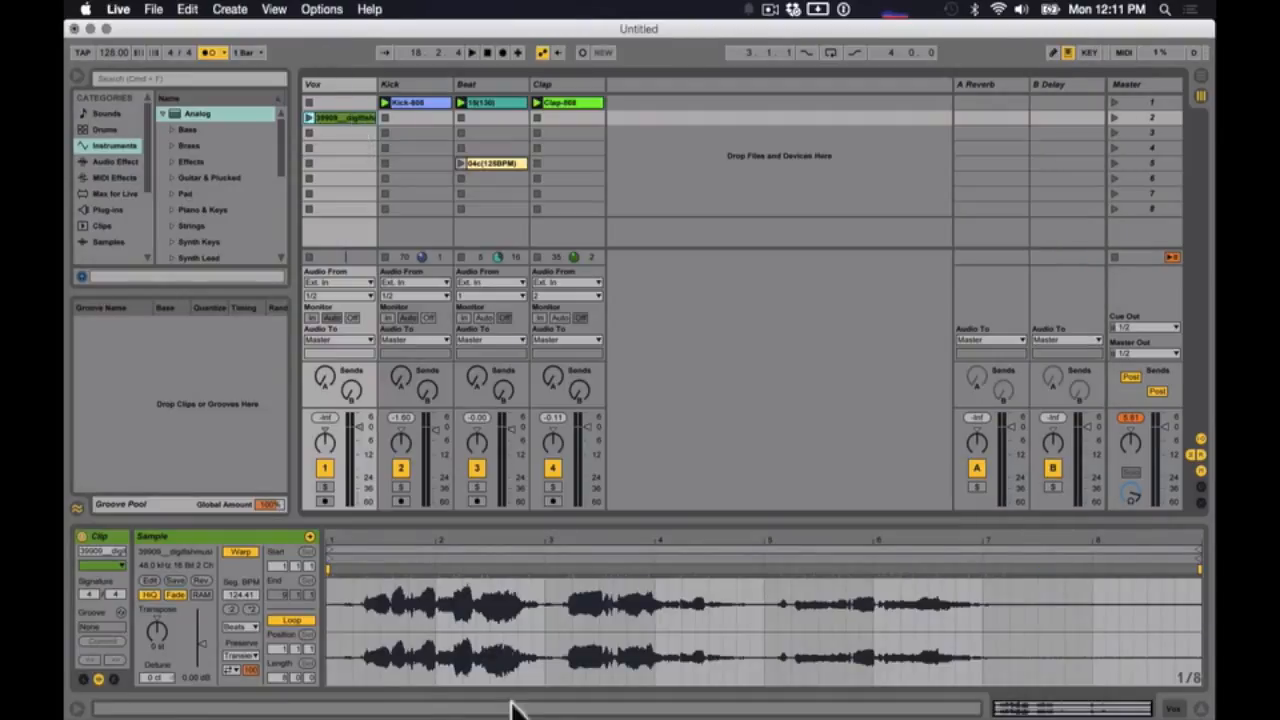
# - Play the Vox clip with the beat and warp it, pinning the first vocal onset and moving the second phrase's lead-in to 4.1.1
pyautogui.click(308, 116)
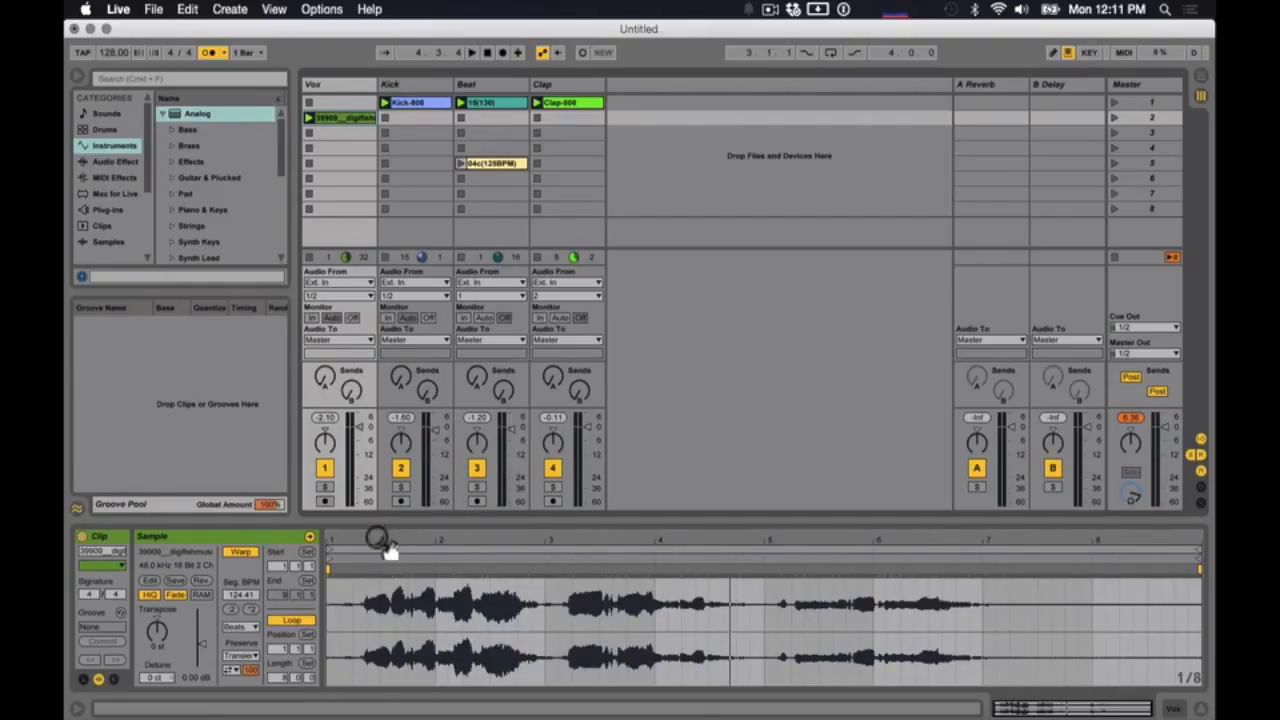
pyautogui.moveTo(390, 552); pyautogui.dragTo(434, 554)
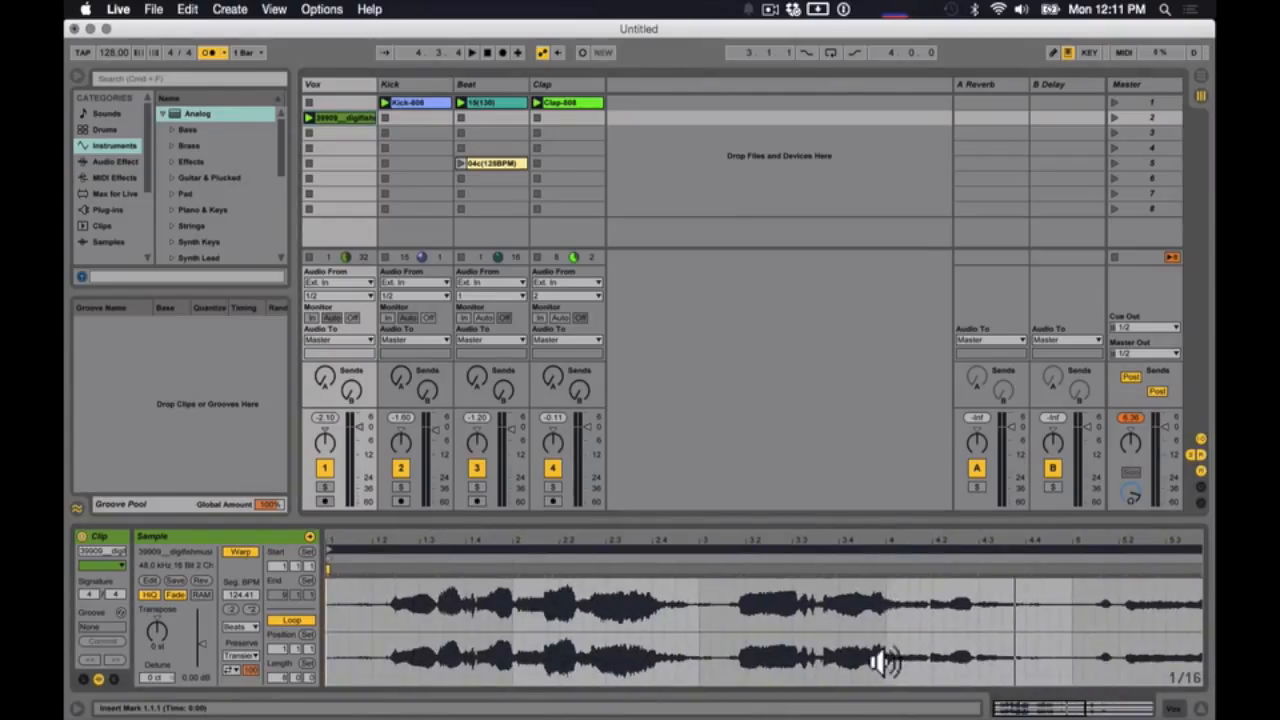
pyautogui.click(392, 566)
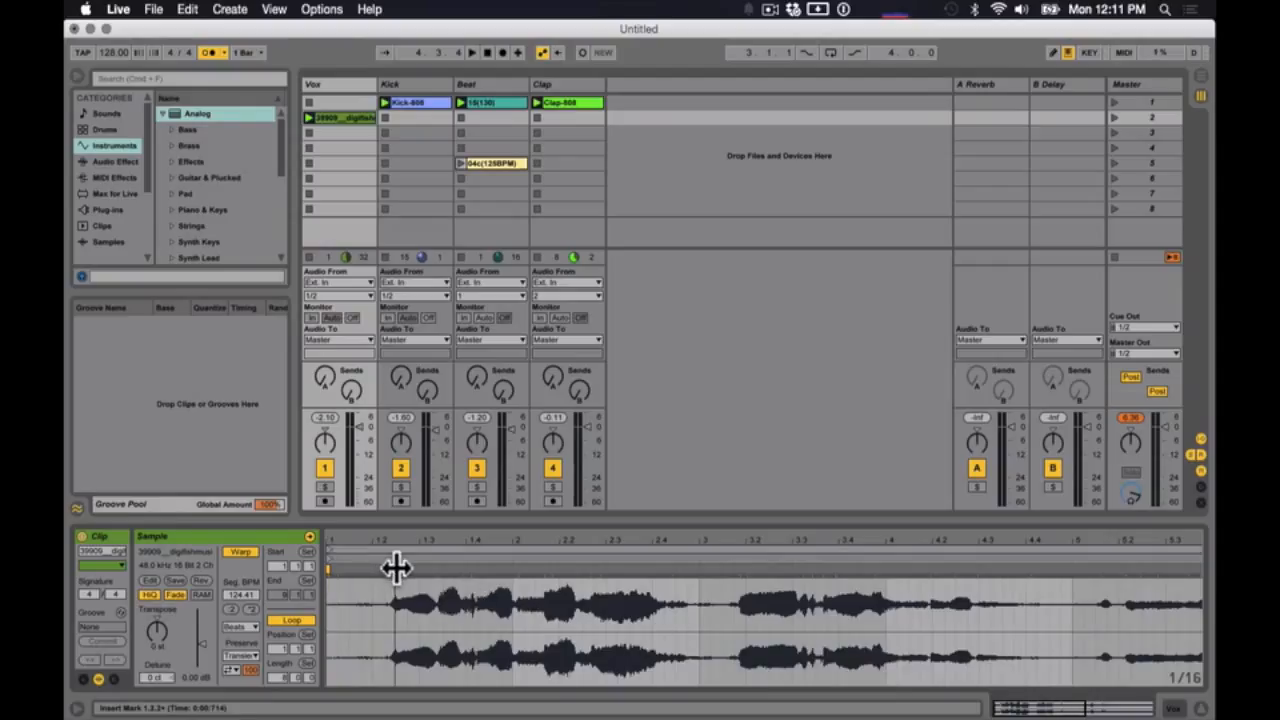
pyautogui.click(716, 568)
pyautogui.click(723, 568)
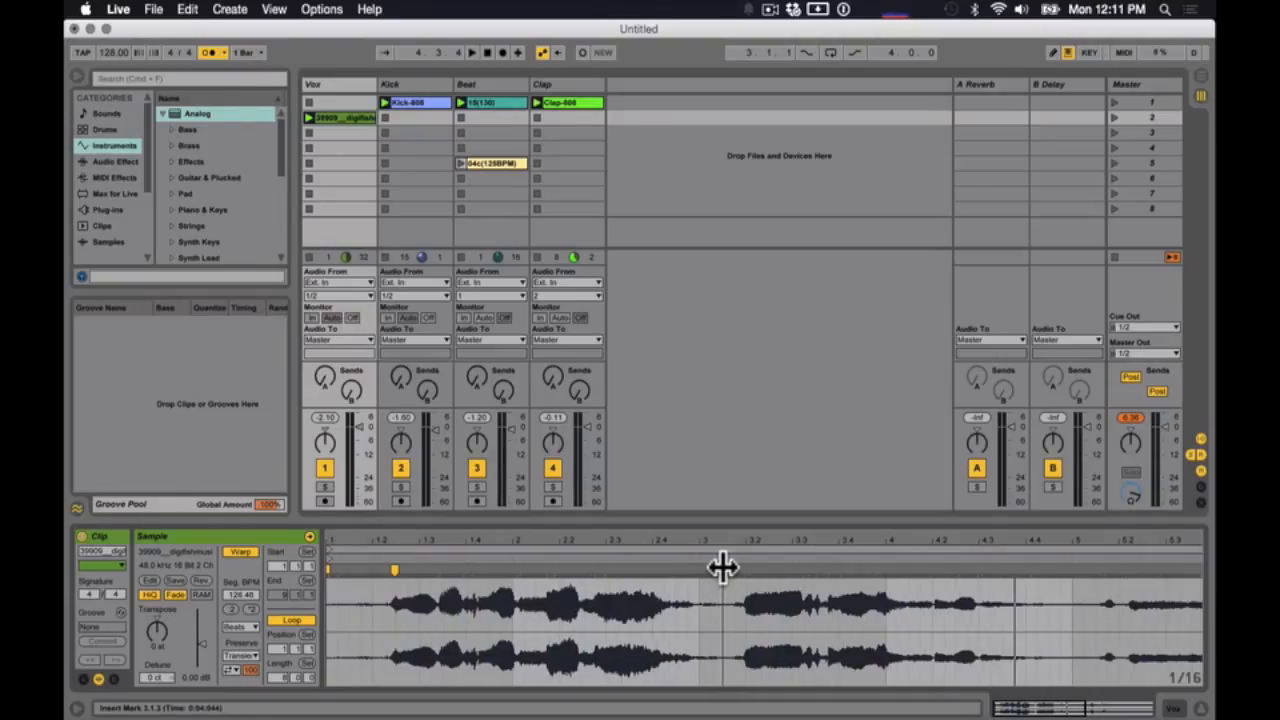
pyautogui.moveTo(723, 568); pyautogui.dragTo(889, 568)
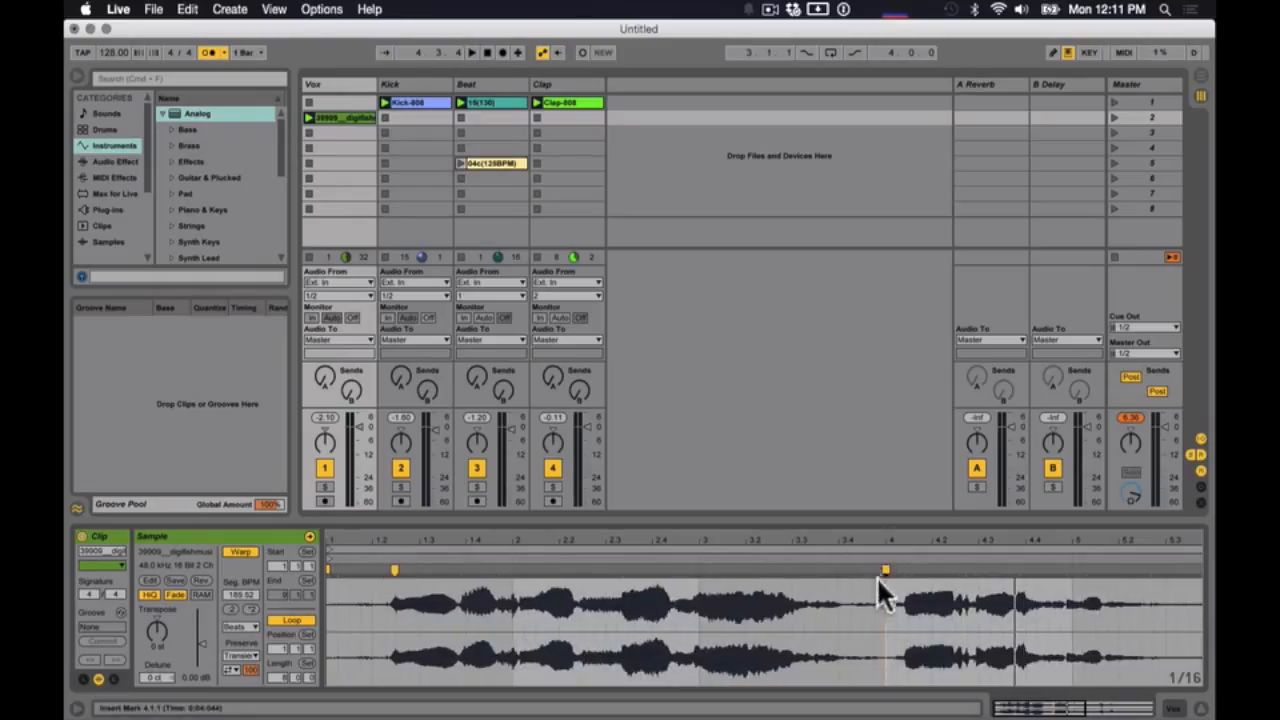
# - Move the first vocal onset to 1.1.1 and add warp markers at 1.3.1, 1.4.1 and just after it
pyautogui.moveTo(394, 569)
pyautogui.mouseDown()
pyautogui.moveTo(326, 563)
pyautogui.moveTo(420, 570)
pyautogui.mouseUp()
pyautogui.click(404, 586)
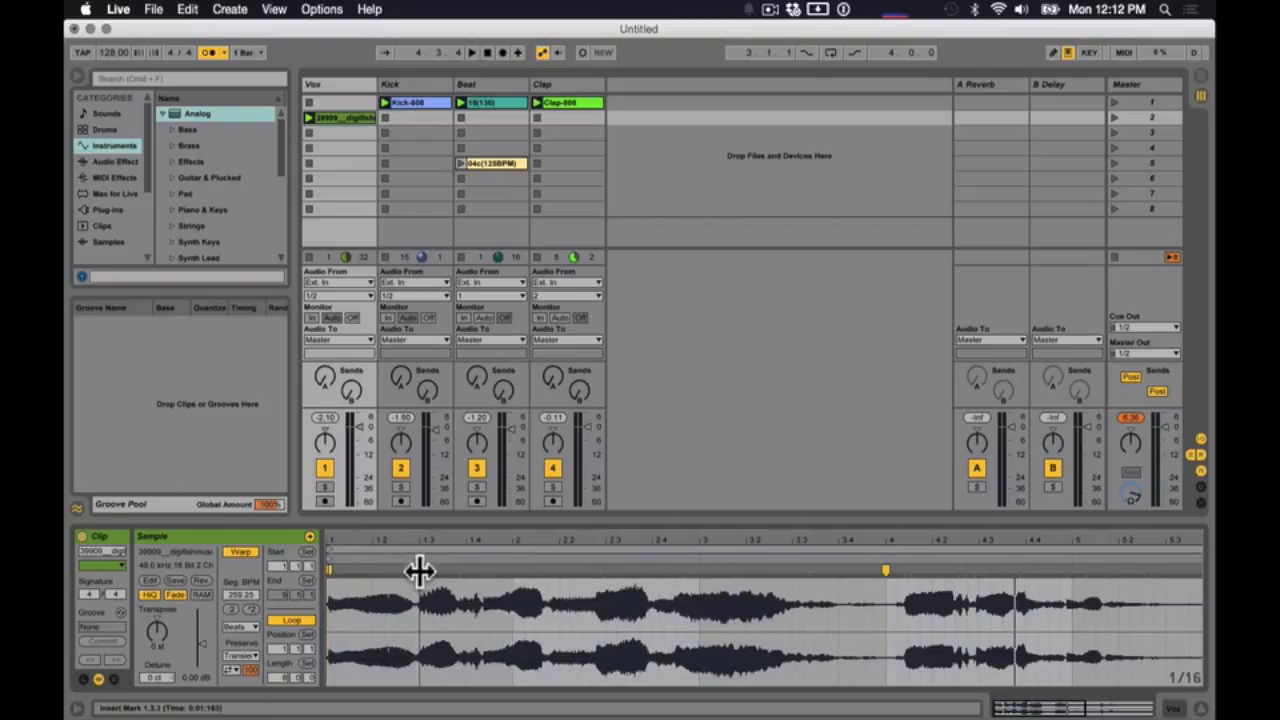
pyautogui.click(476, 574)
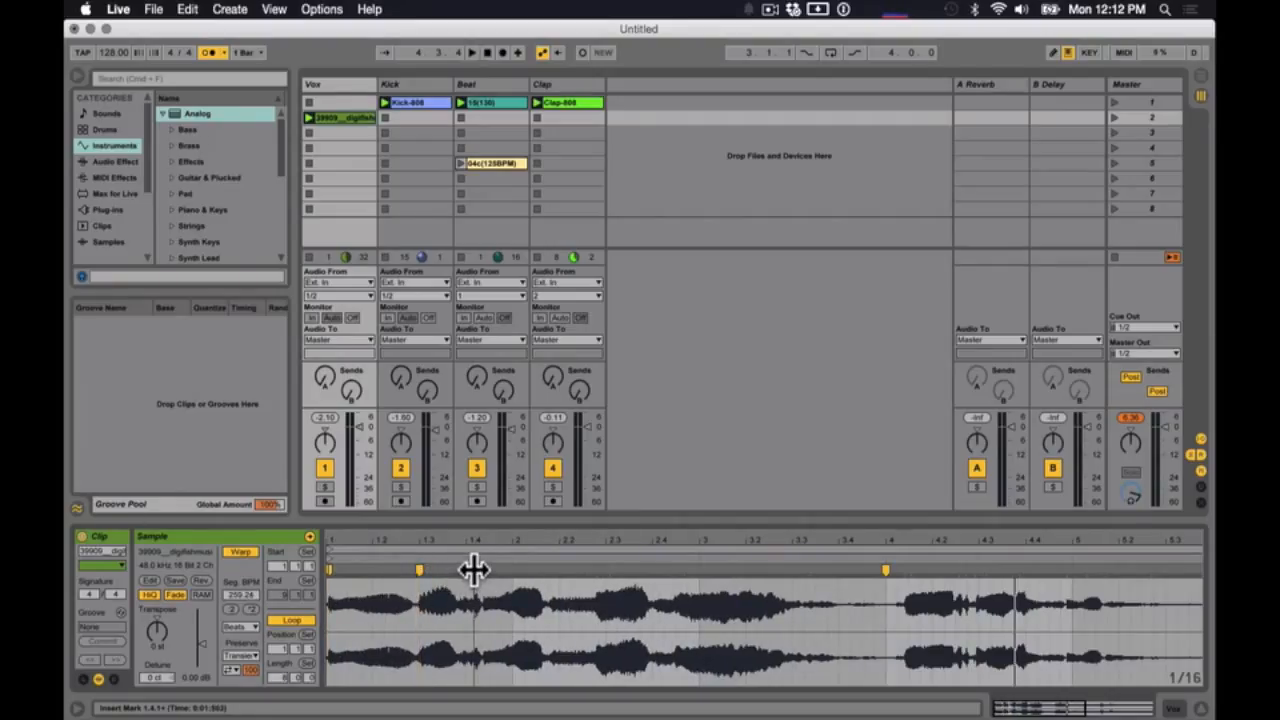
pyautogui.moveTo(474, 569); pyautogui.dragTo(467, 570)
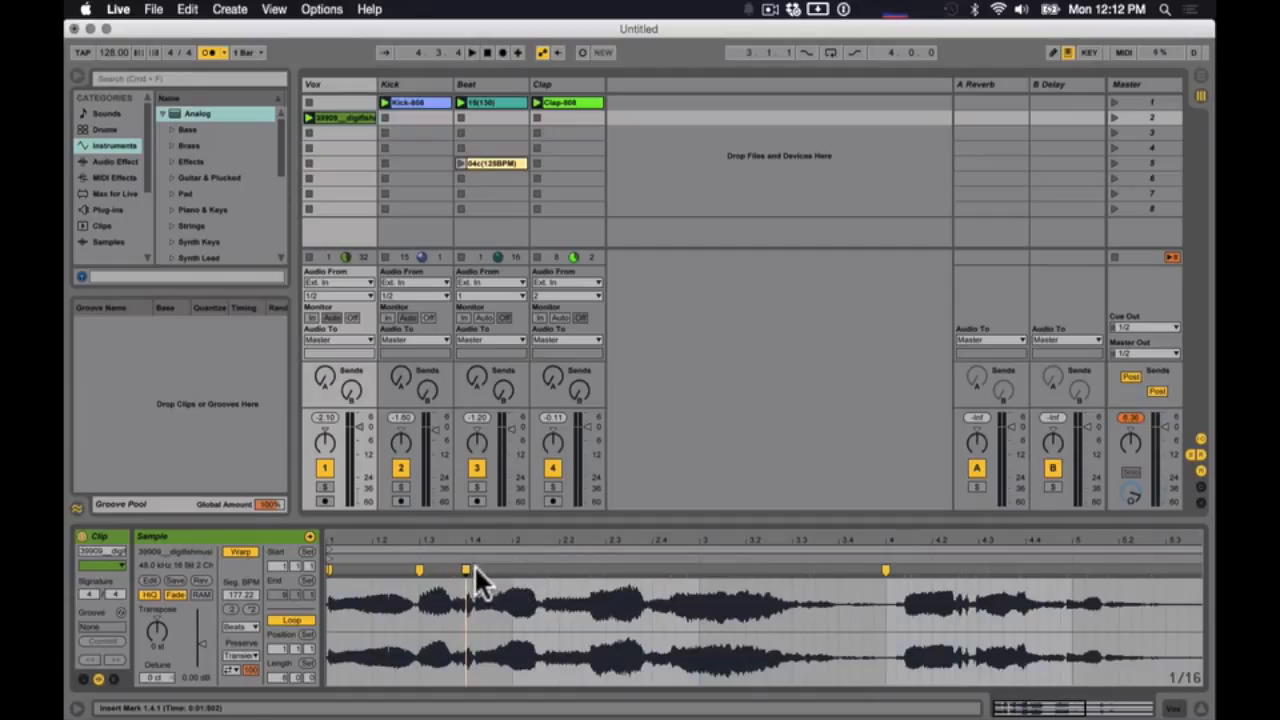
pyautogui.press('Delete')
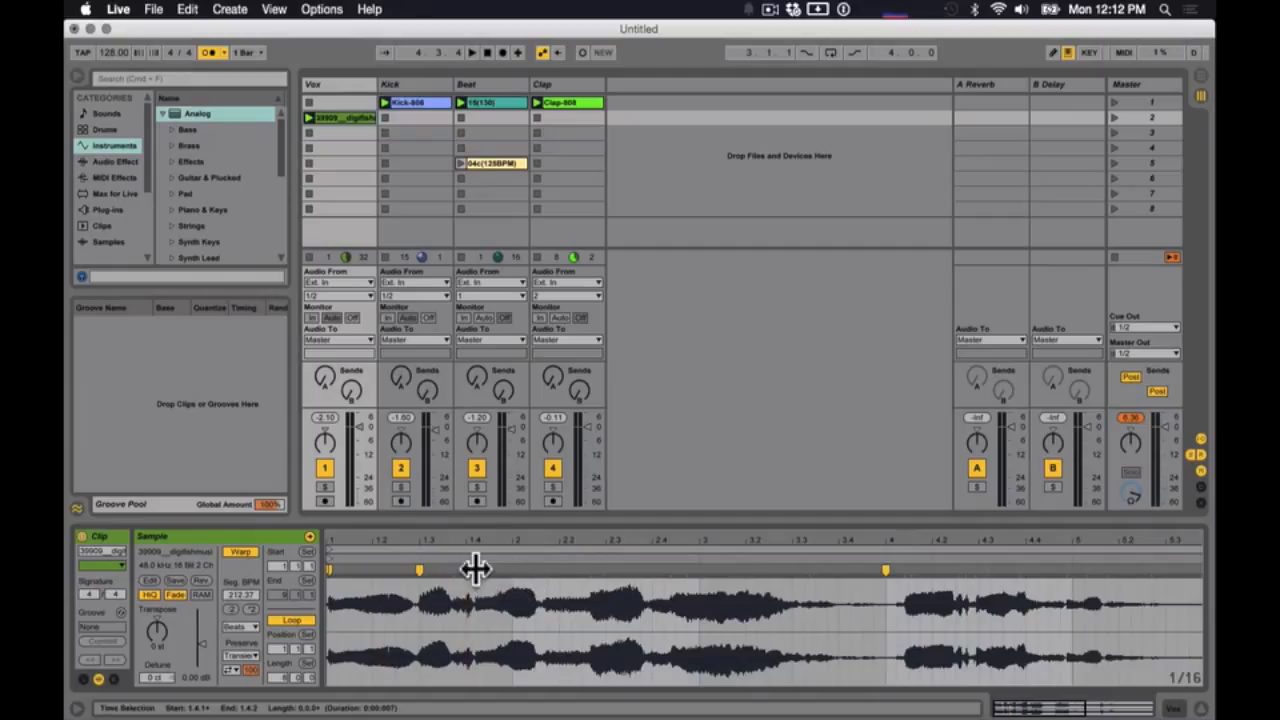
# - Align the rest of the first vocal phrase with warp markers at 2.2.1, 2.3.1, 2.3.3, 3.1.1, 3.2.1 and 3.4.1
pyautogui.click(556, 566)
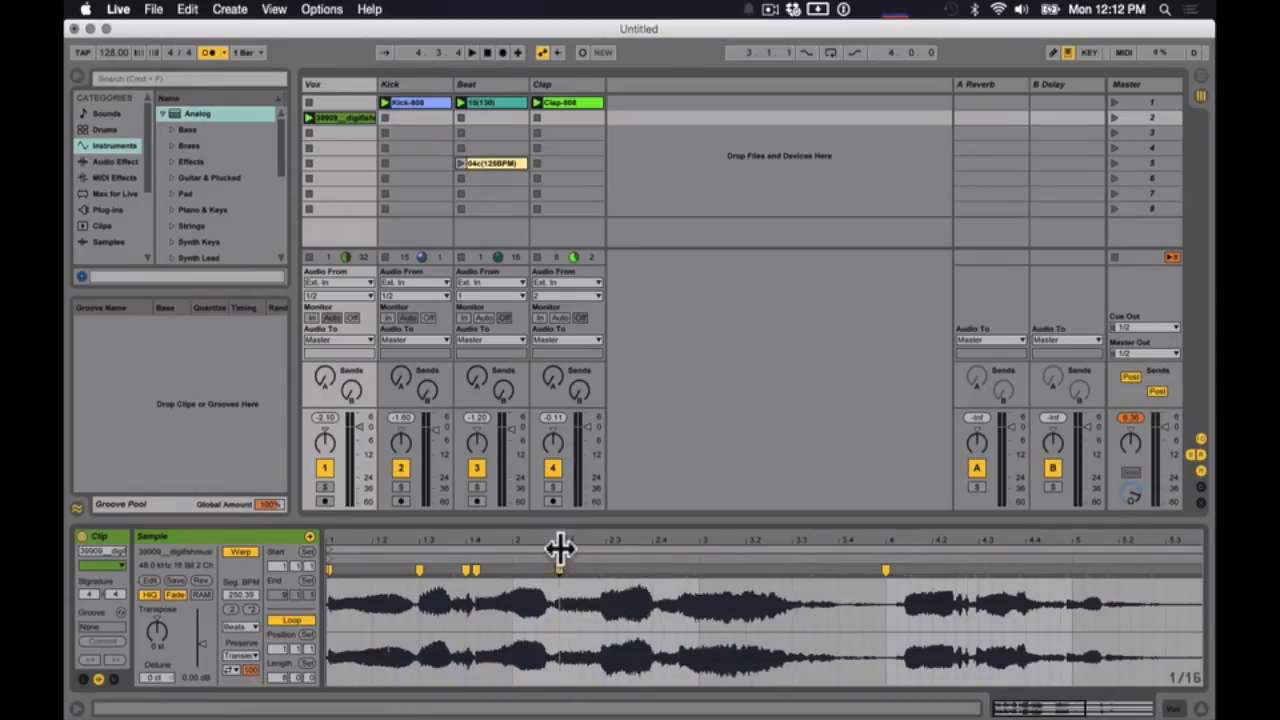
pyautogui.doubleClick(559, 568)
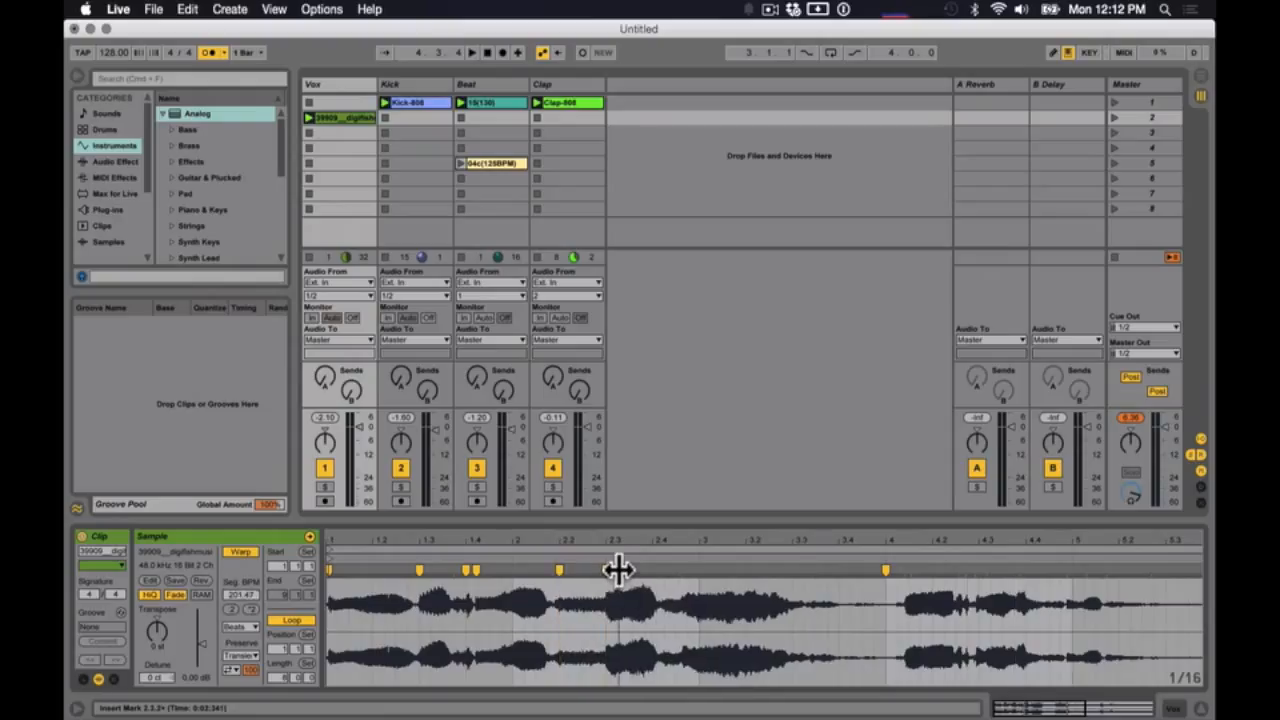
pyautogui.doubleClick(608, 569)
pyautogui.doubleClick(628, 569)
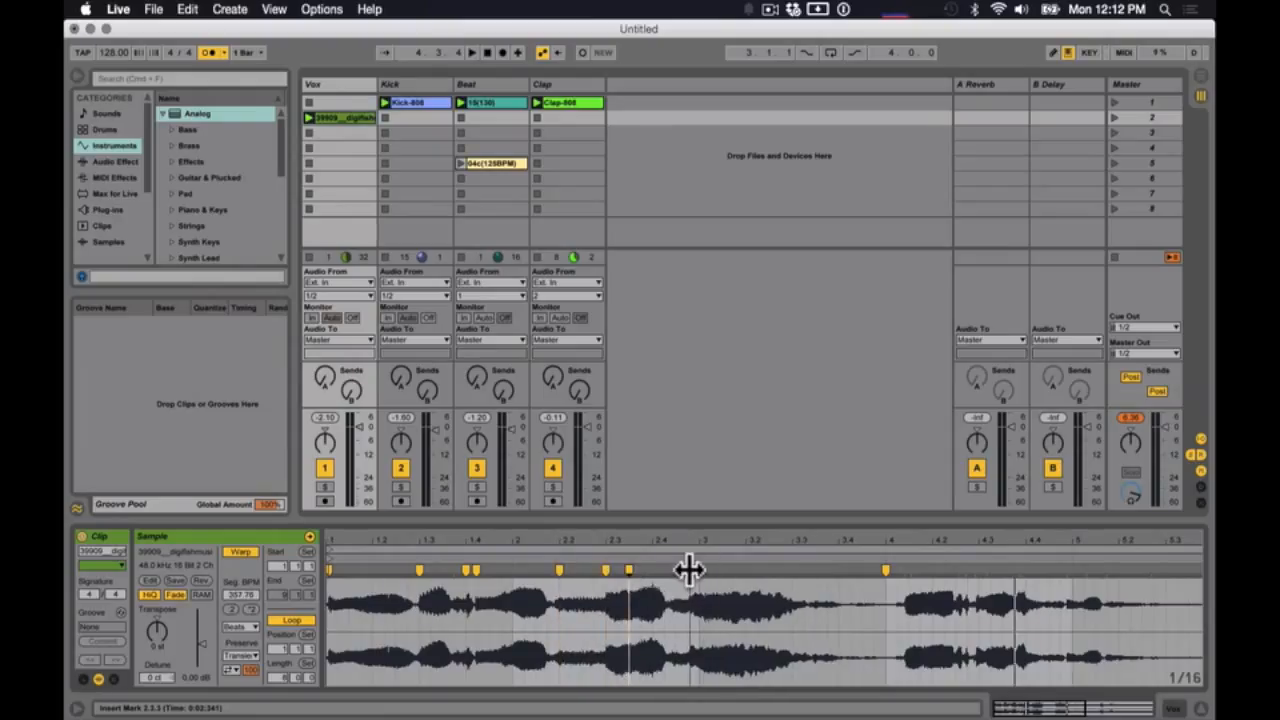
pyautogui.doubleClick(699, 569)
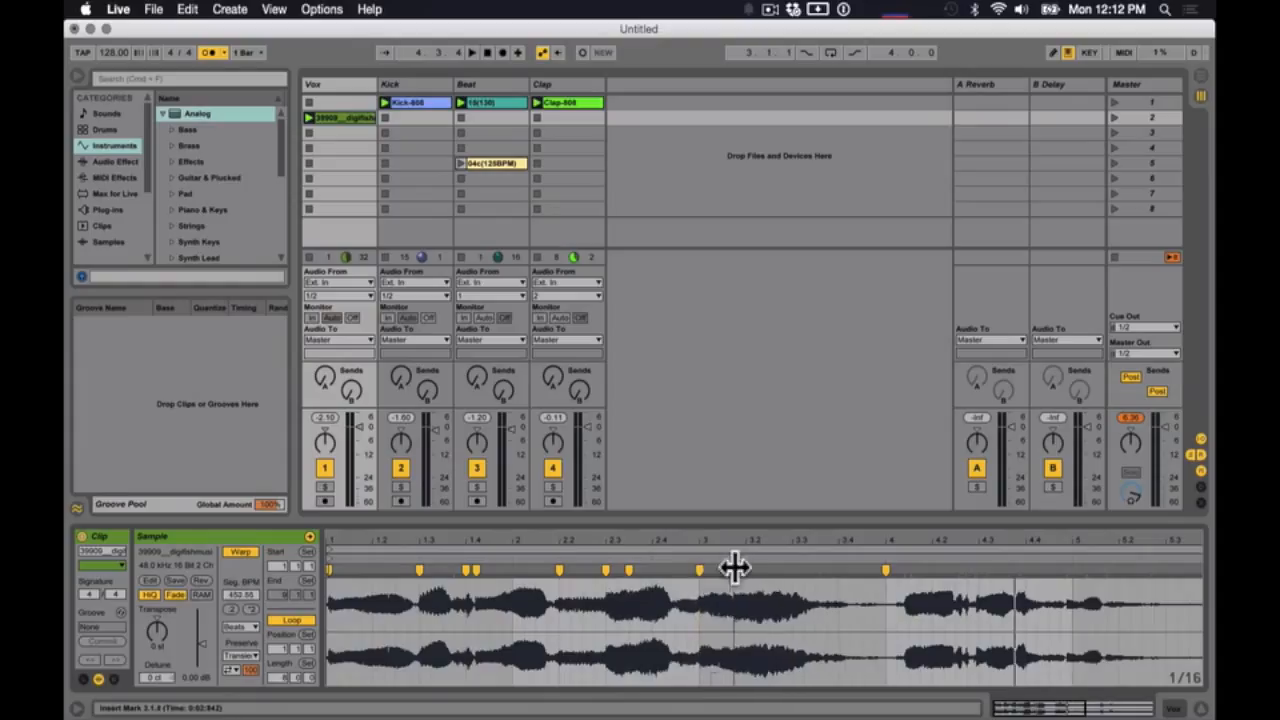
pyautogui.doubleClick(745, 569)
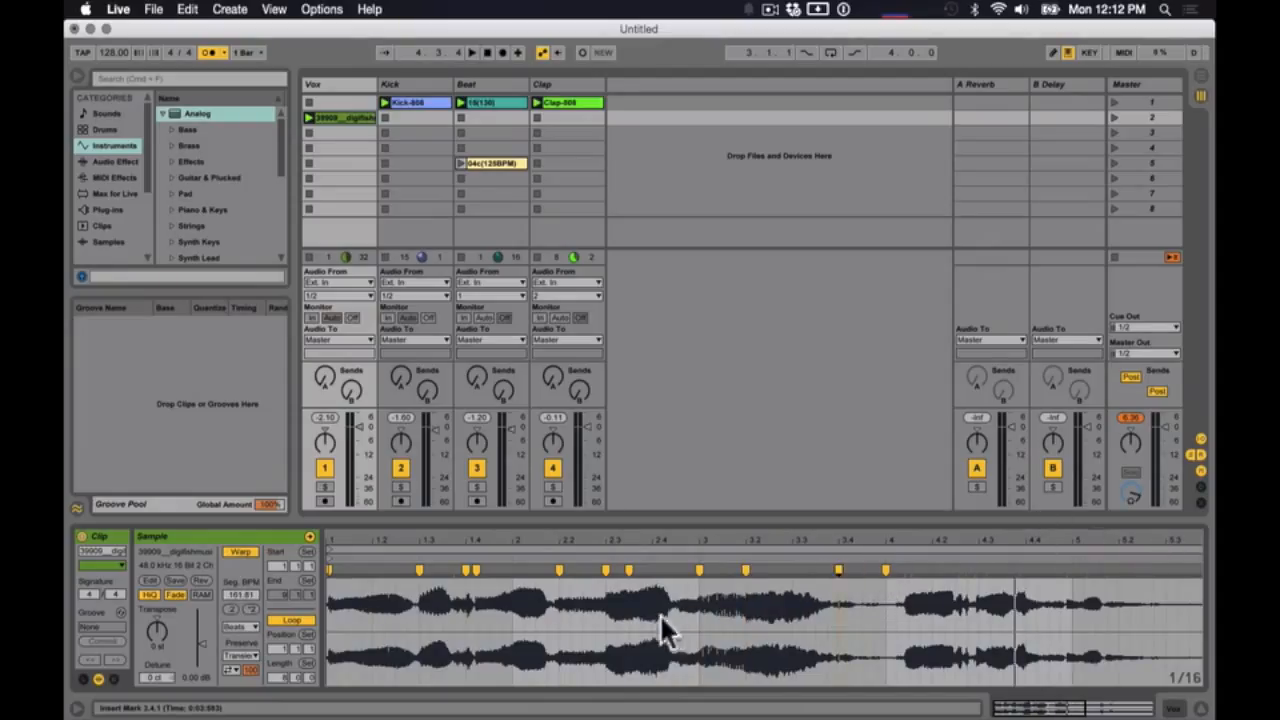
# - Loop the warped vocal phrase from 1.1.1 to 4.1.1, with a loop length of 3 bars
pyautogui.moveTo(886, 611); pyautogui.dragTo(283, 610)
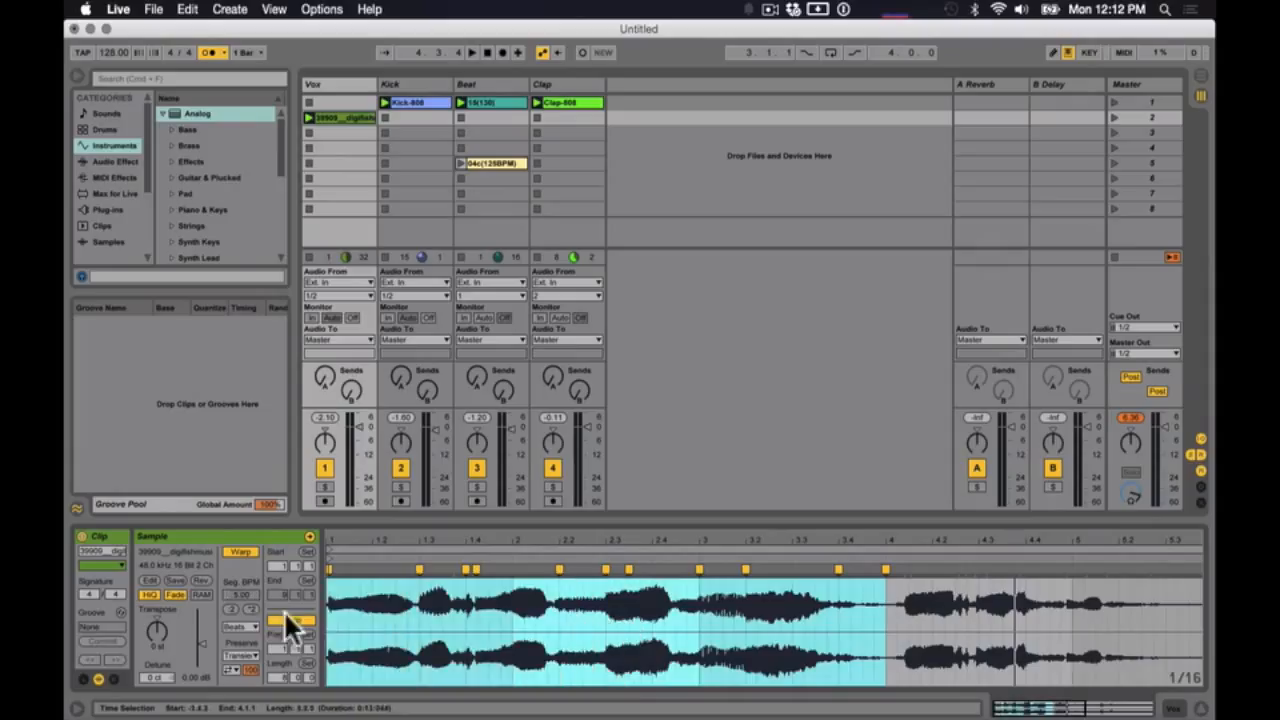
pyautogui.press('super+l')
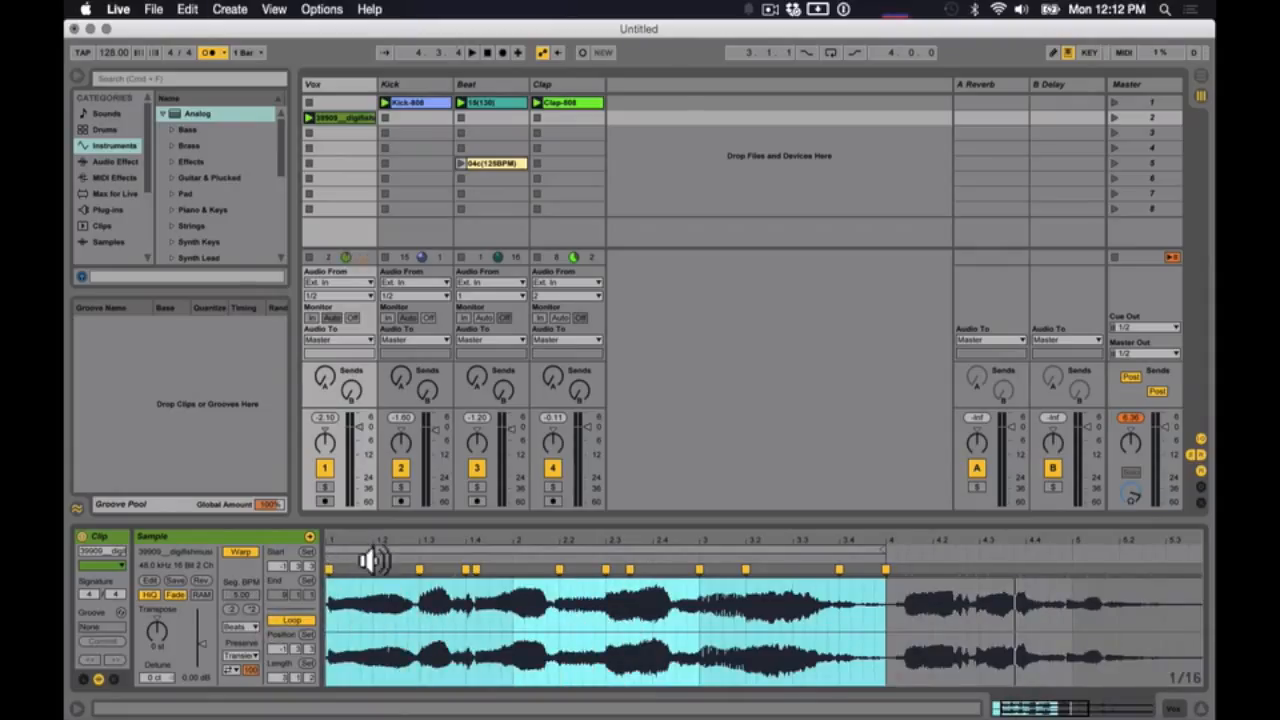
pyautogui.moveTo(343, 551); pyautogui.dragTo(408, 528)
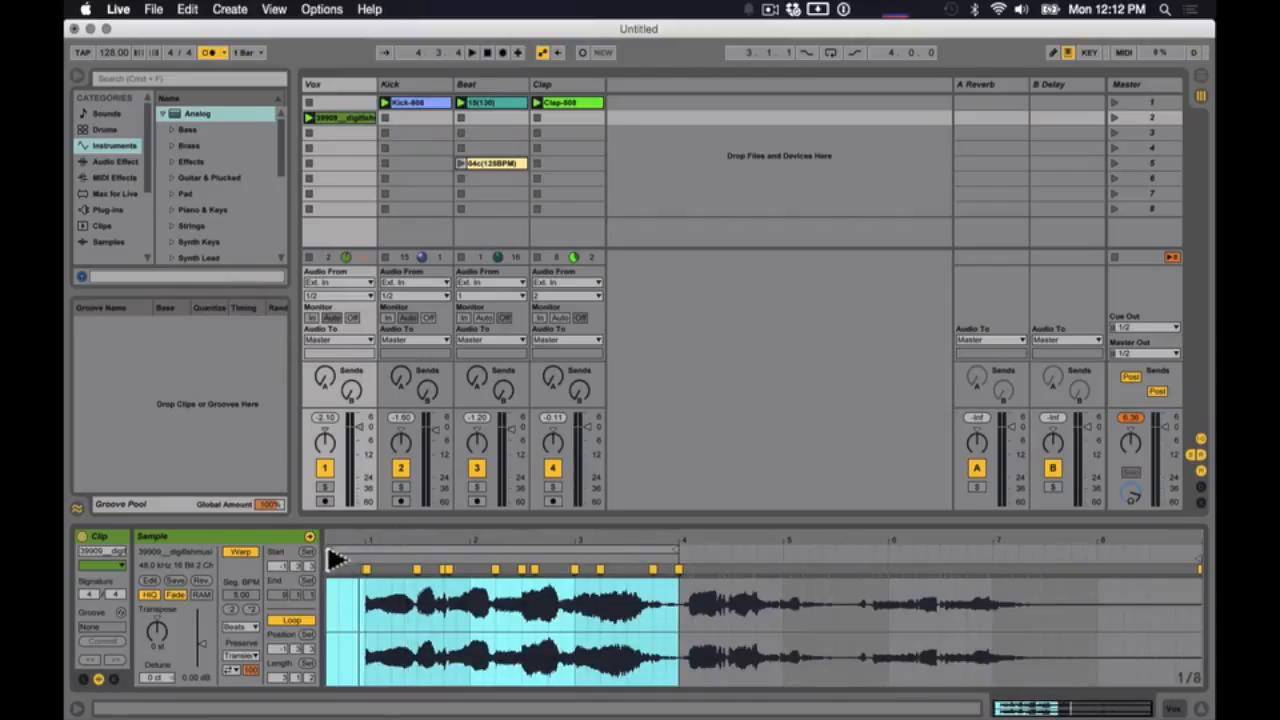
pyautogui.moveTo(333, 558)
pyautogui.mouseDown()
pyautogui.moveTo(368, 560)
pyautogui.moveTo(354, 547)
pyautogui.moveTo(365, 546)
pyautogui.moveTo(434, 560)
pyautogui.moveTo(434, 585)
pyautogui.mouseUp()
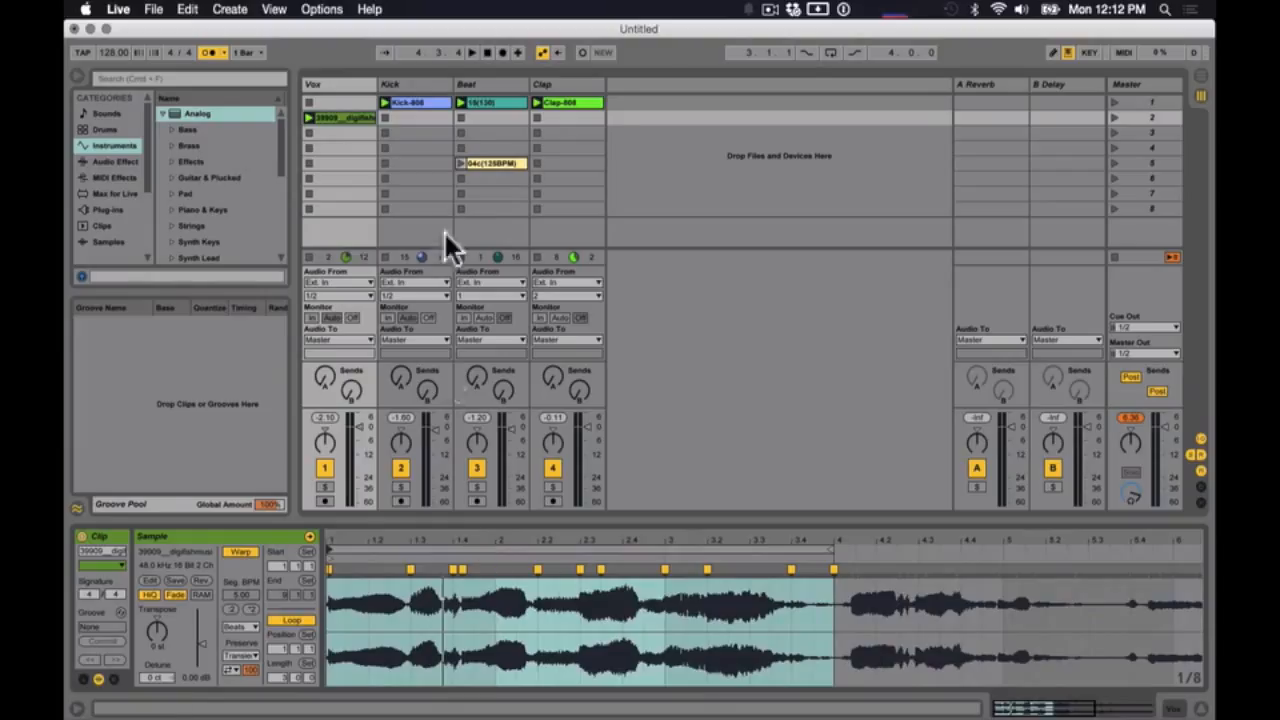
# - Deactivate the Kick, Beat and Clap tracks and play the looped Vox clip on its own
pyautogui.click(428, 149)
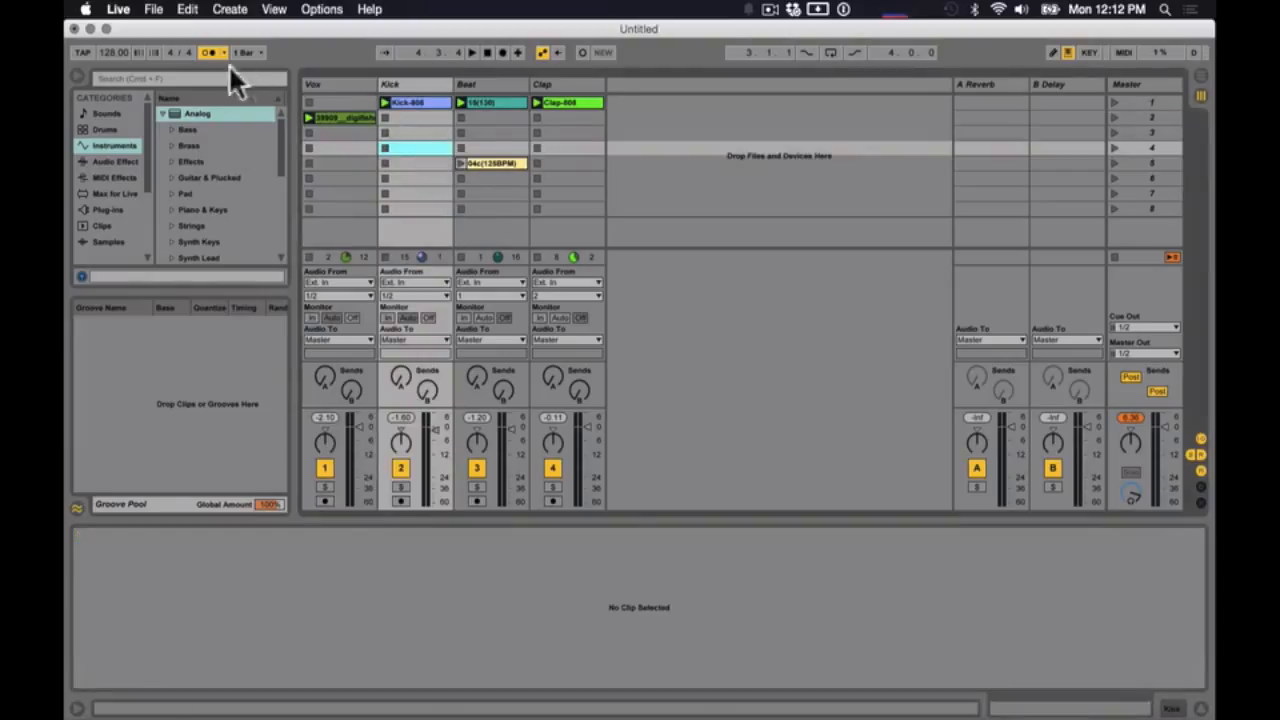
pyautogui.click(400, 467)
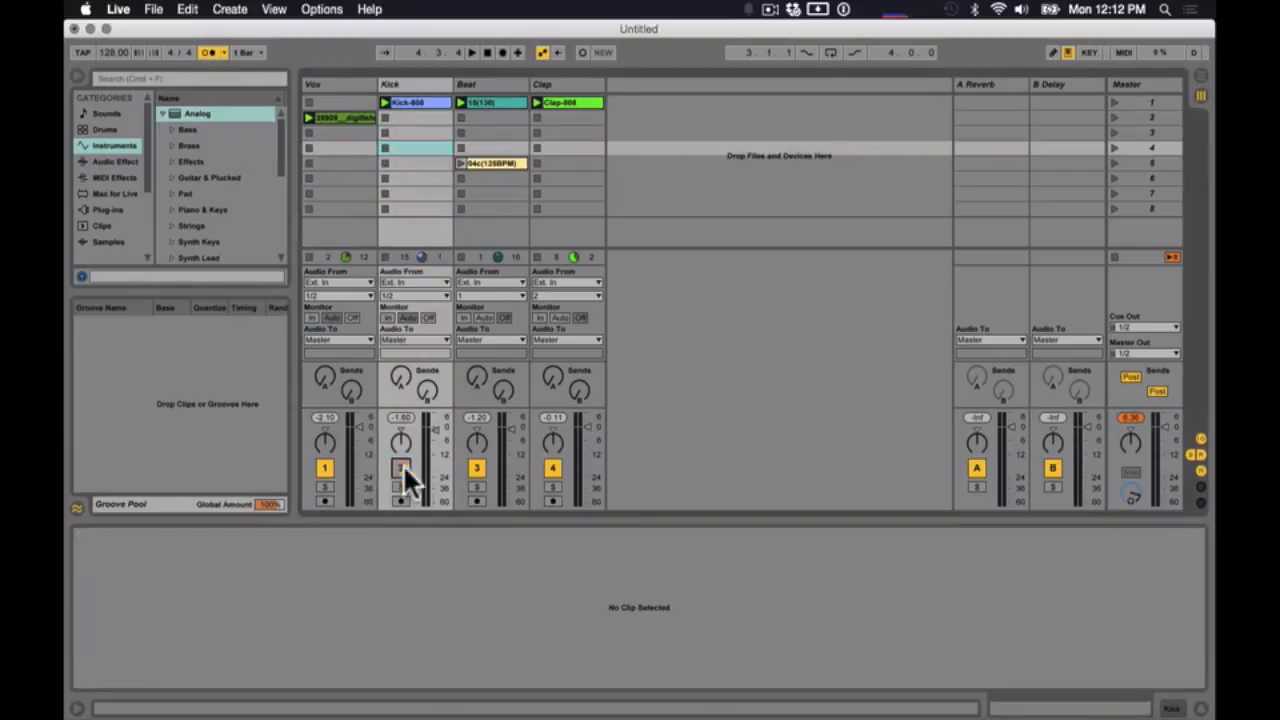
pyautogui.click(476, 467)
pyautogui.click(552, 467)
pyautogui.click(332, 113)
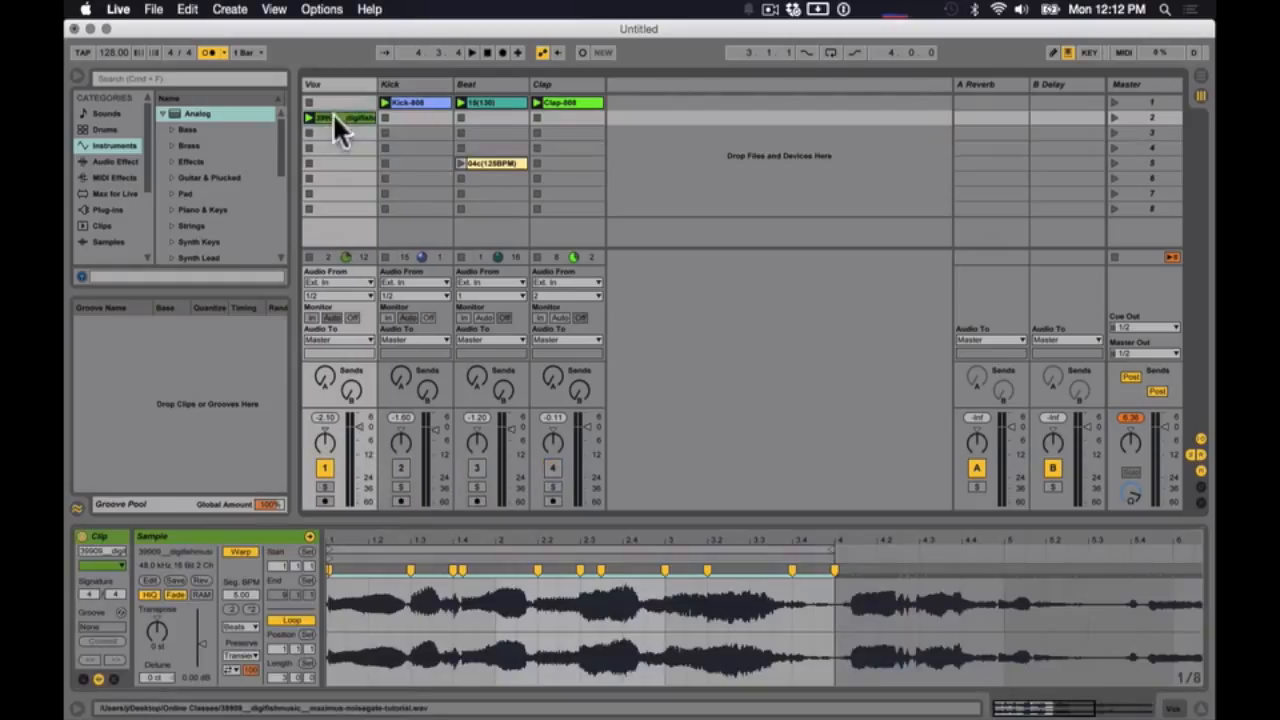
pyautogui.press('space')
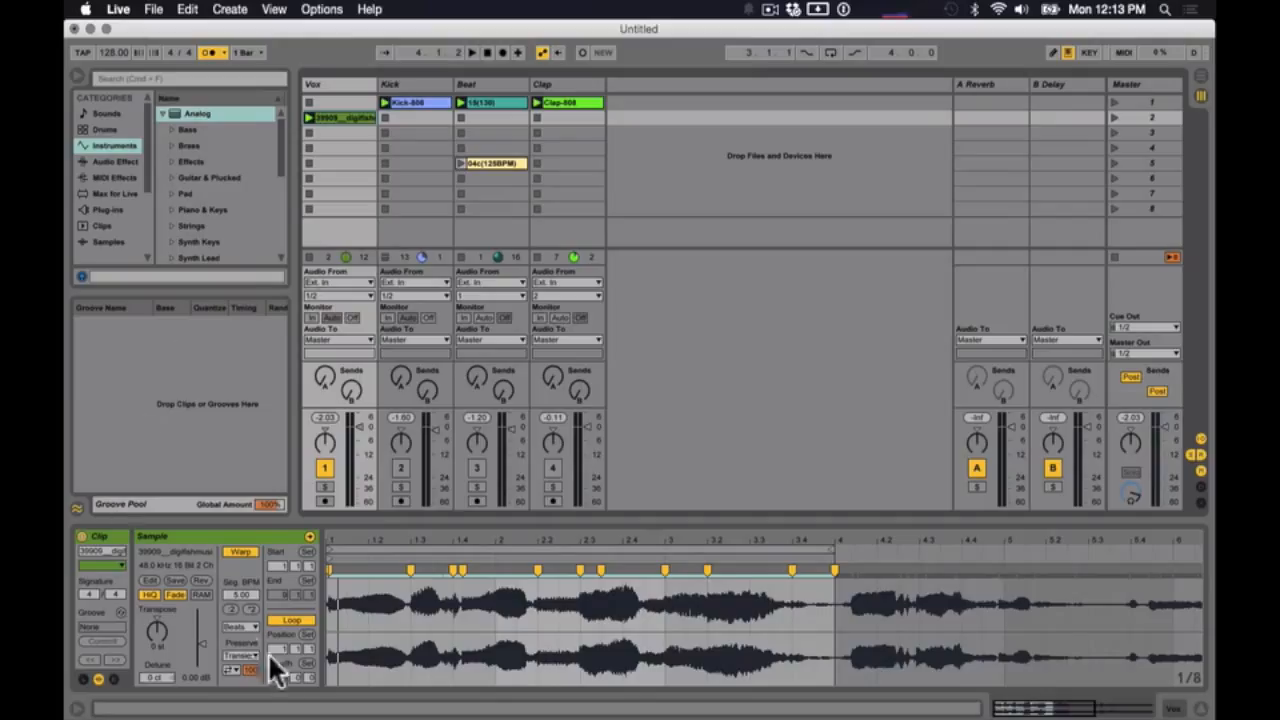
# - Set the Vox clip's warp mode to Complex Pro
pyautogui.click(240, 626)
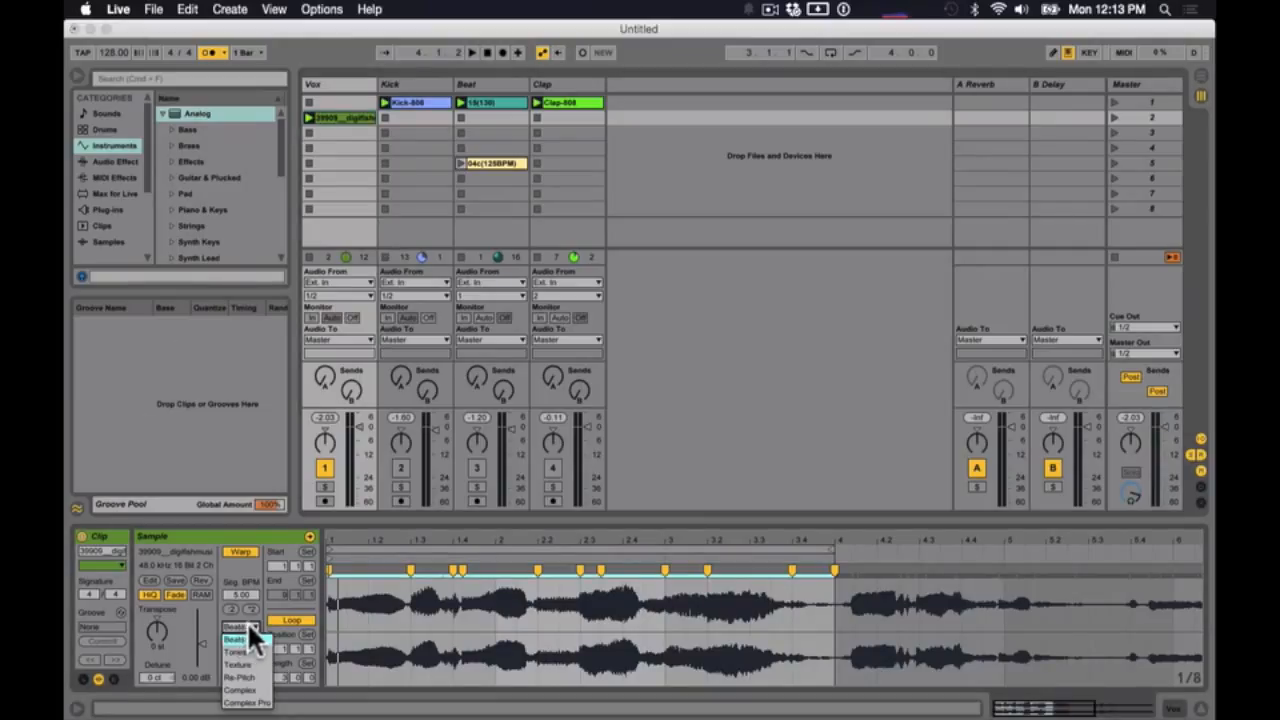
pyautogui.click(258, 703)
pyautogui.click(500, 603)
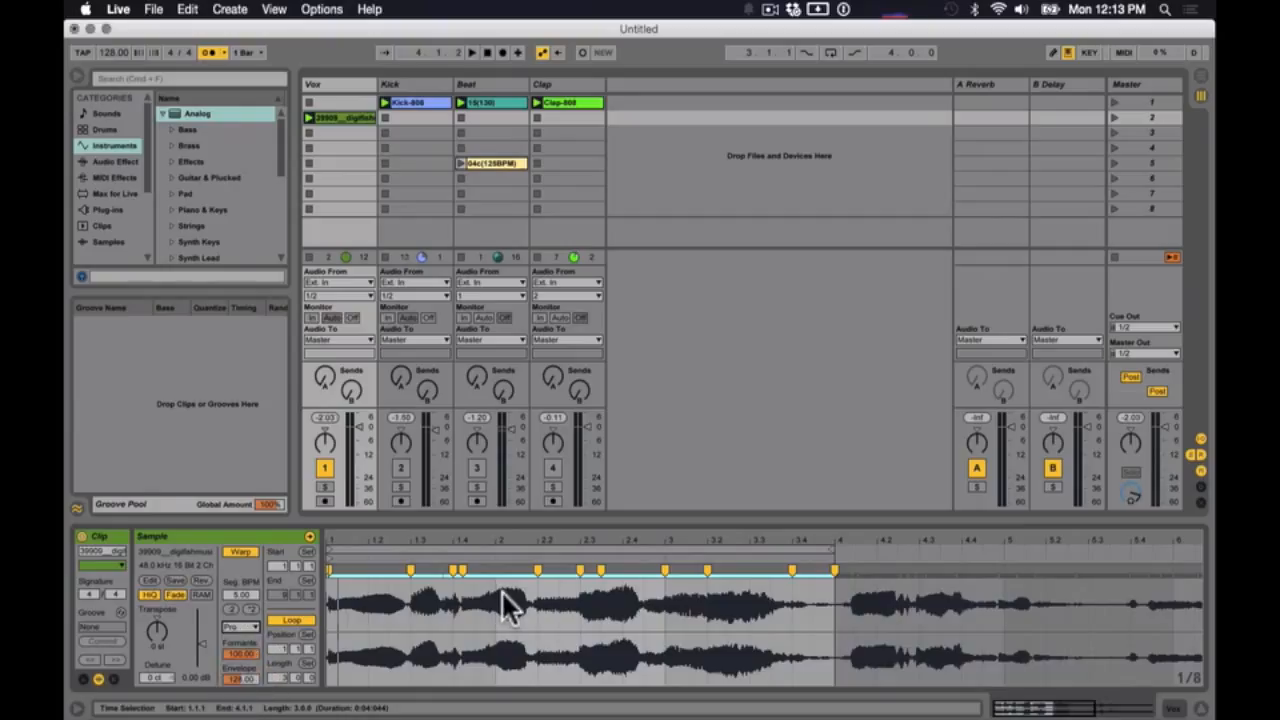
# - Stop playback and set the Vox clip's warp mode to Beats
pyautogui.press('space')
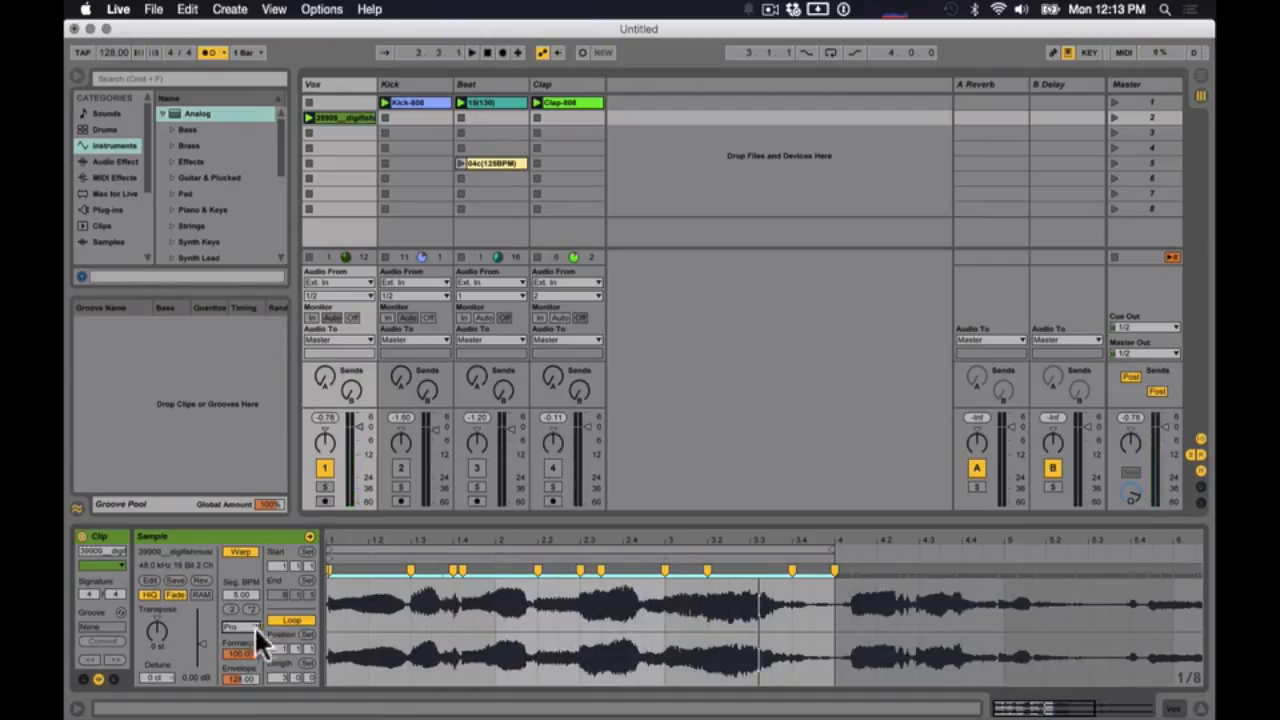
pyautogui.click(240, 626)
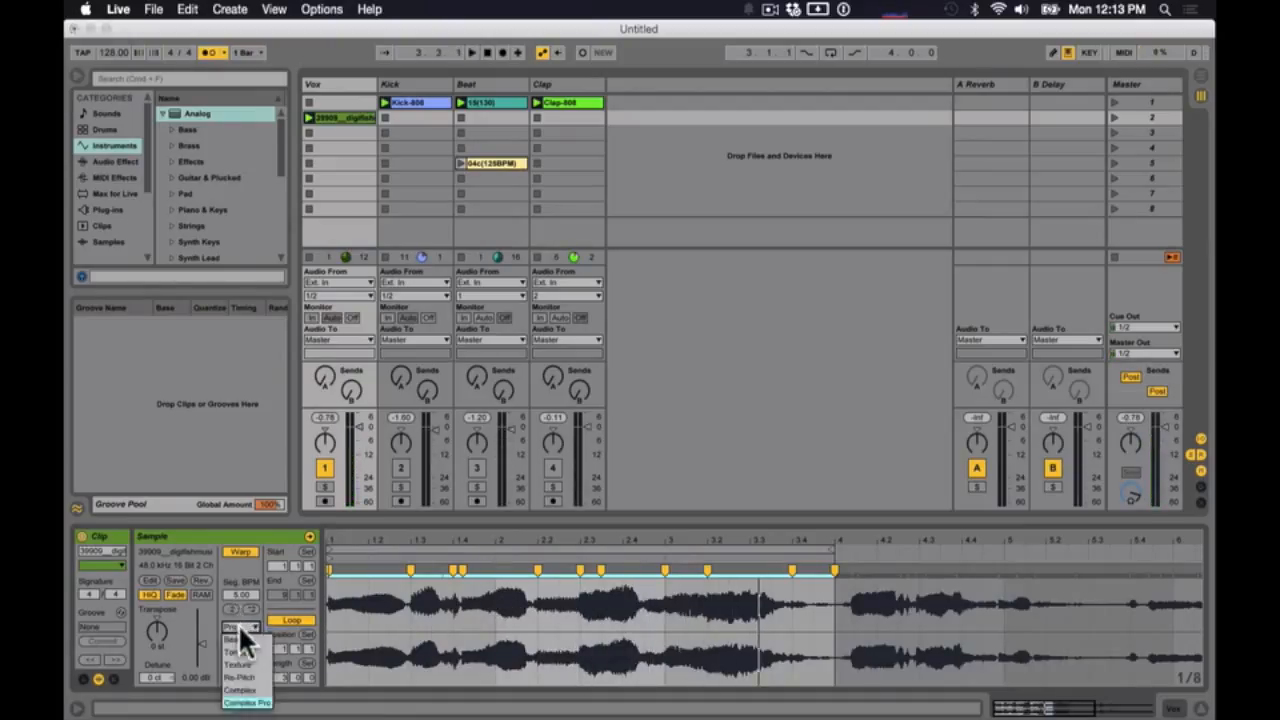
pyautogui.click(239, 637)
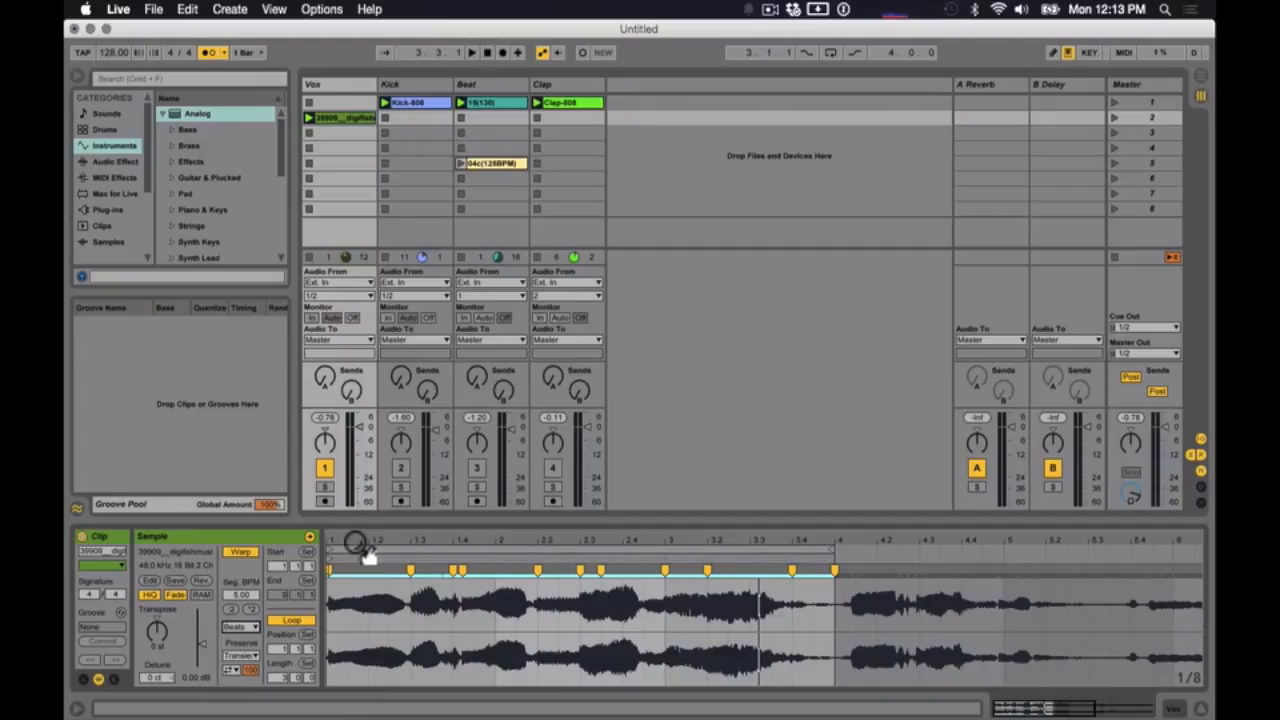
# - Move the two warp markers near 1.4 in the Vox clip to 2.1.1 and play the result
pyautogui.press('space')
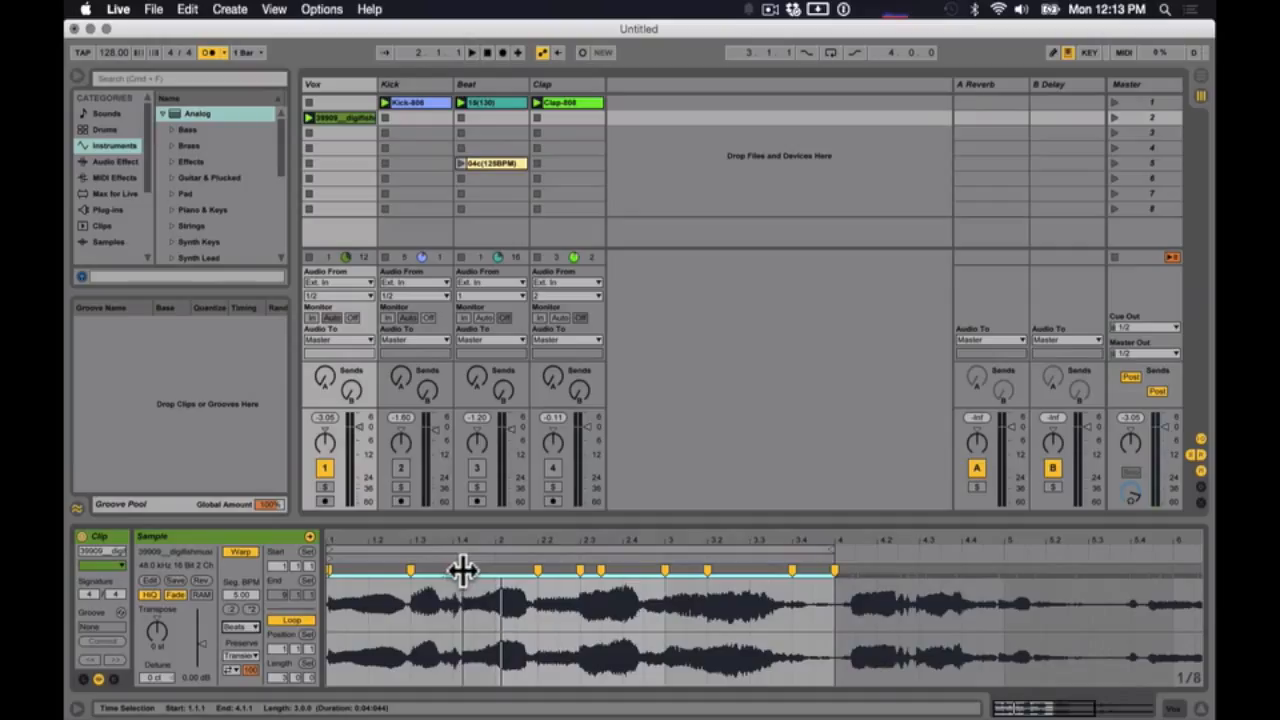
pyautogui.moveTo(463, 570); pyautogui.dragTo(499, 570)
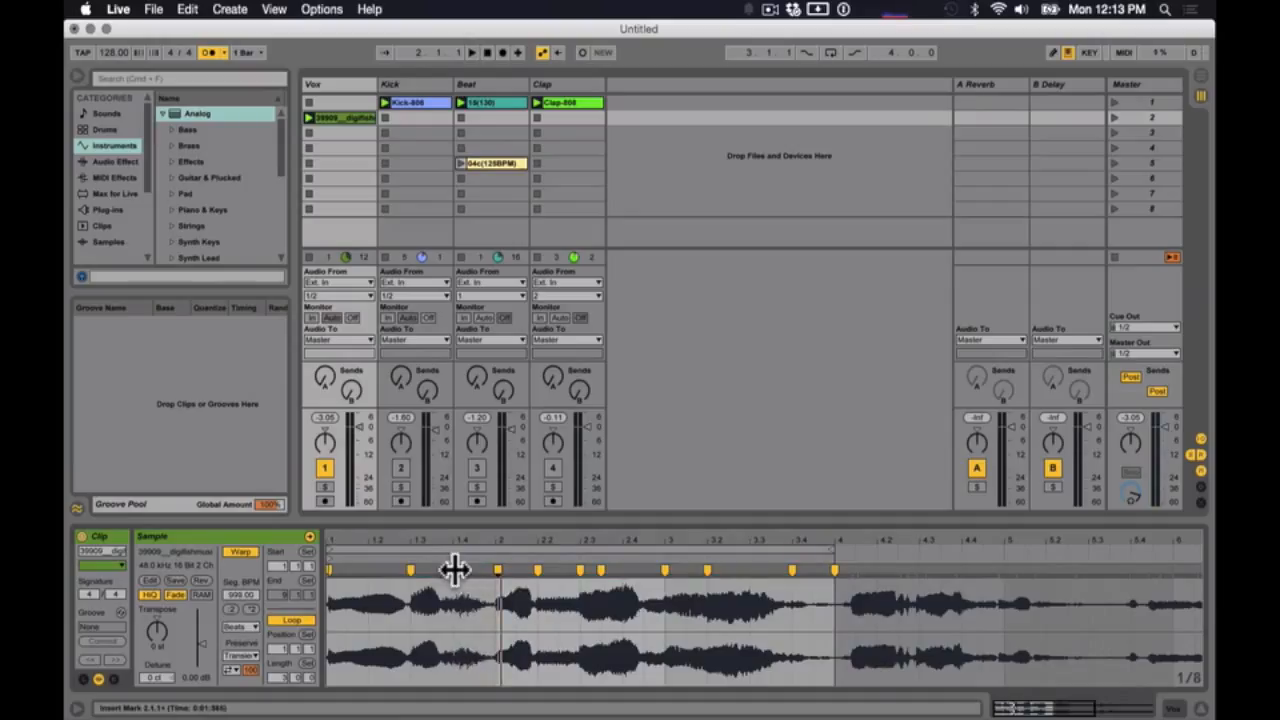
pyautogui.press('space')
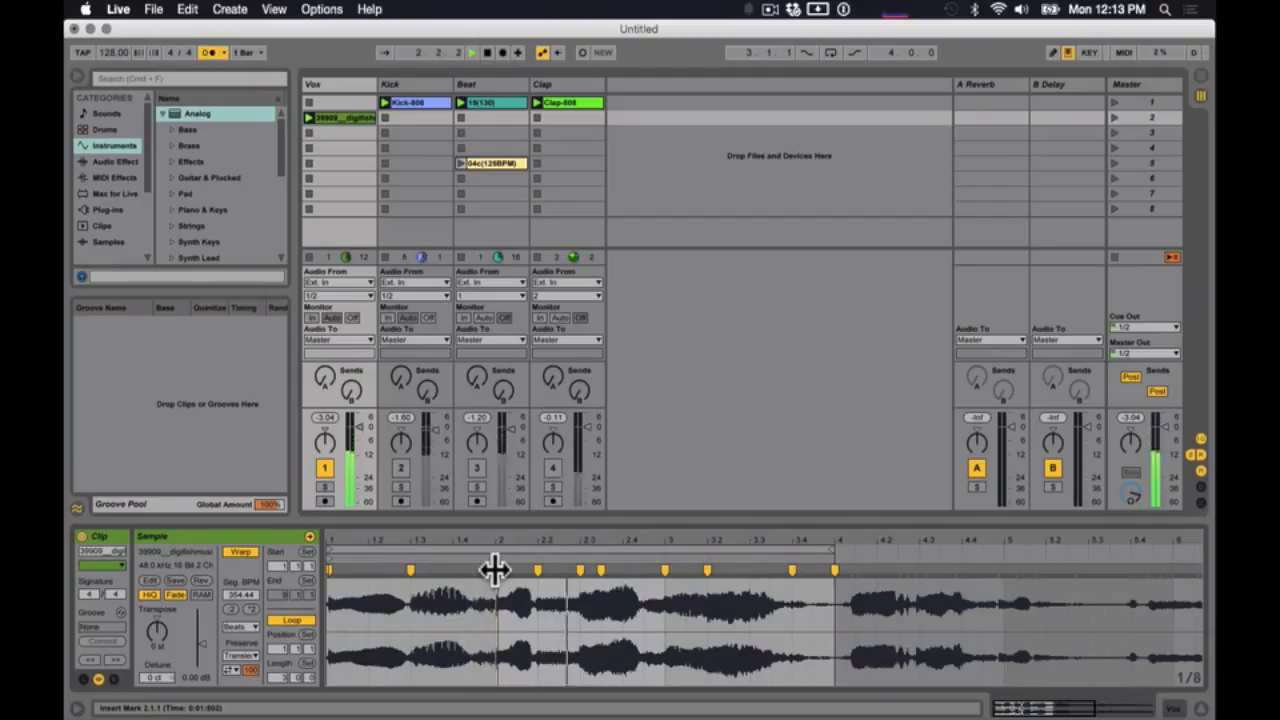
# - Shift the Vox clip's 2.2.1 warp marker to 2.2.3 and on to just before 2.3.1, auditioning each placement
pyautogui.press('space')
pyautogui.moveTo(538, 570); pyautogui.dragTo(557, 569)
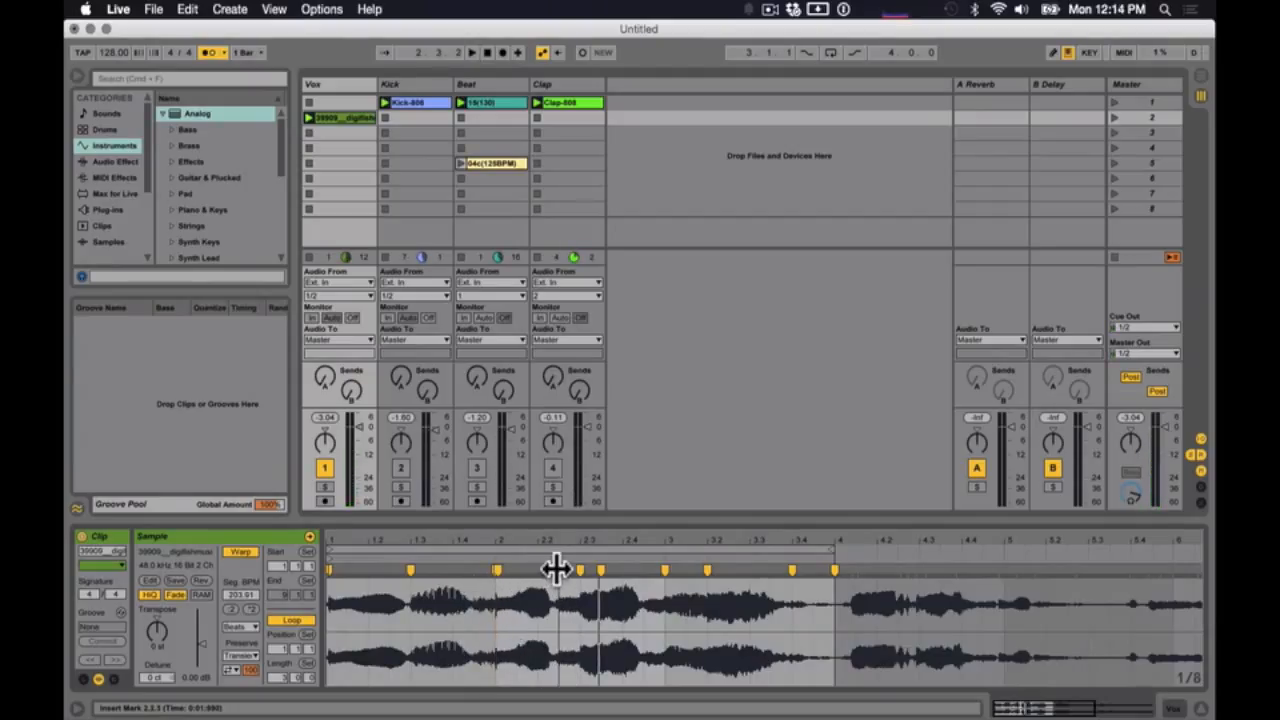
pyautogui.press('space')
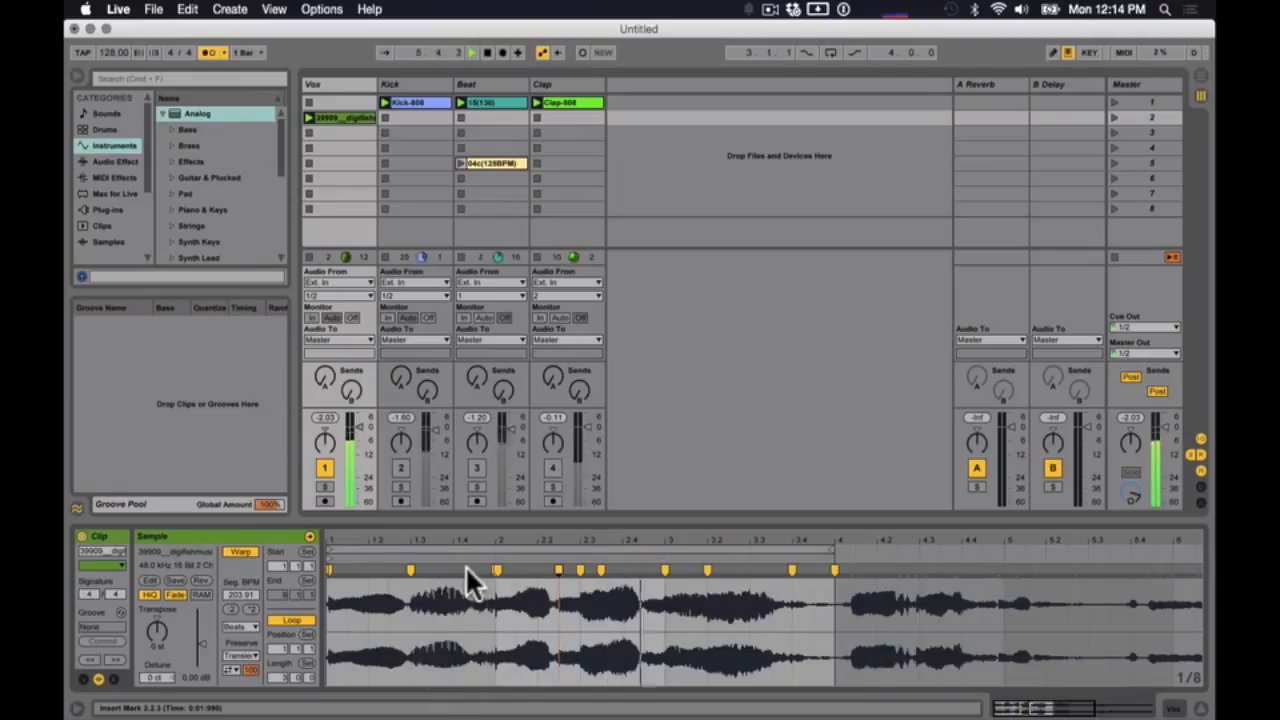
pyautogui.press('space')
pyautogui.moveTo(558, 569); pyautogui.dragTo(573, 569)
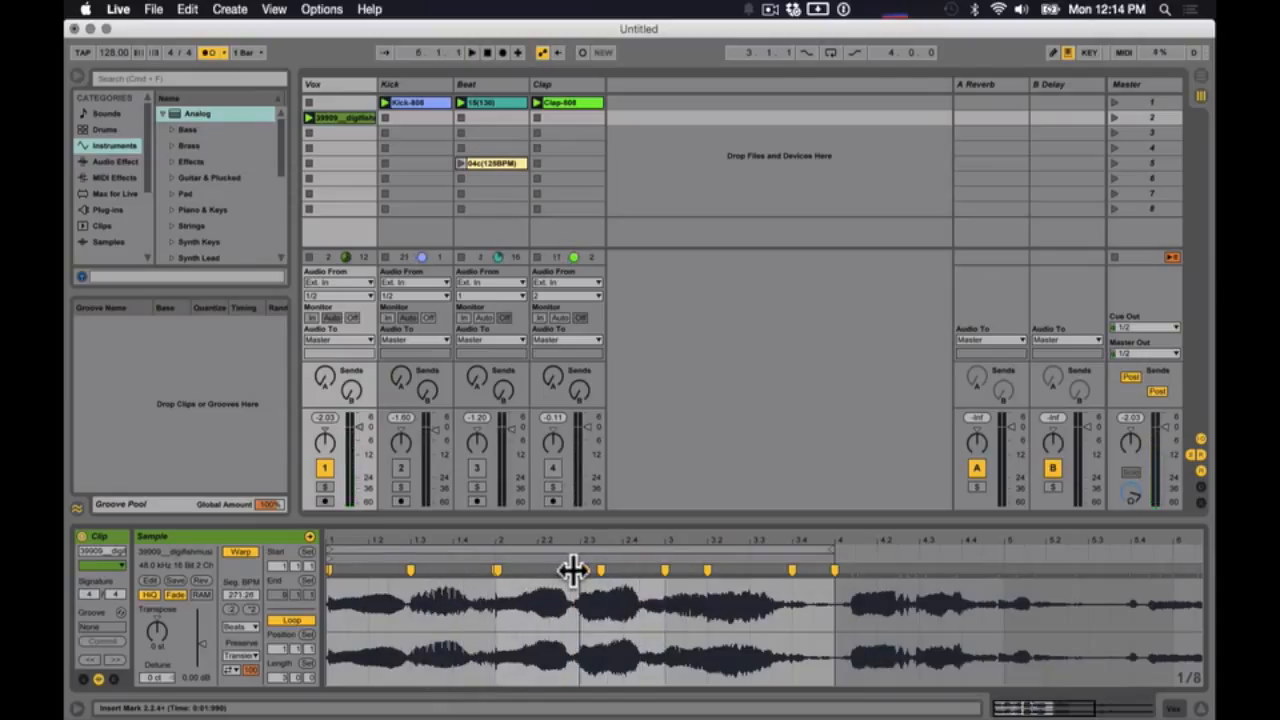
pyautogui.press('space')
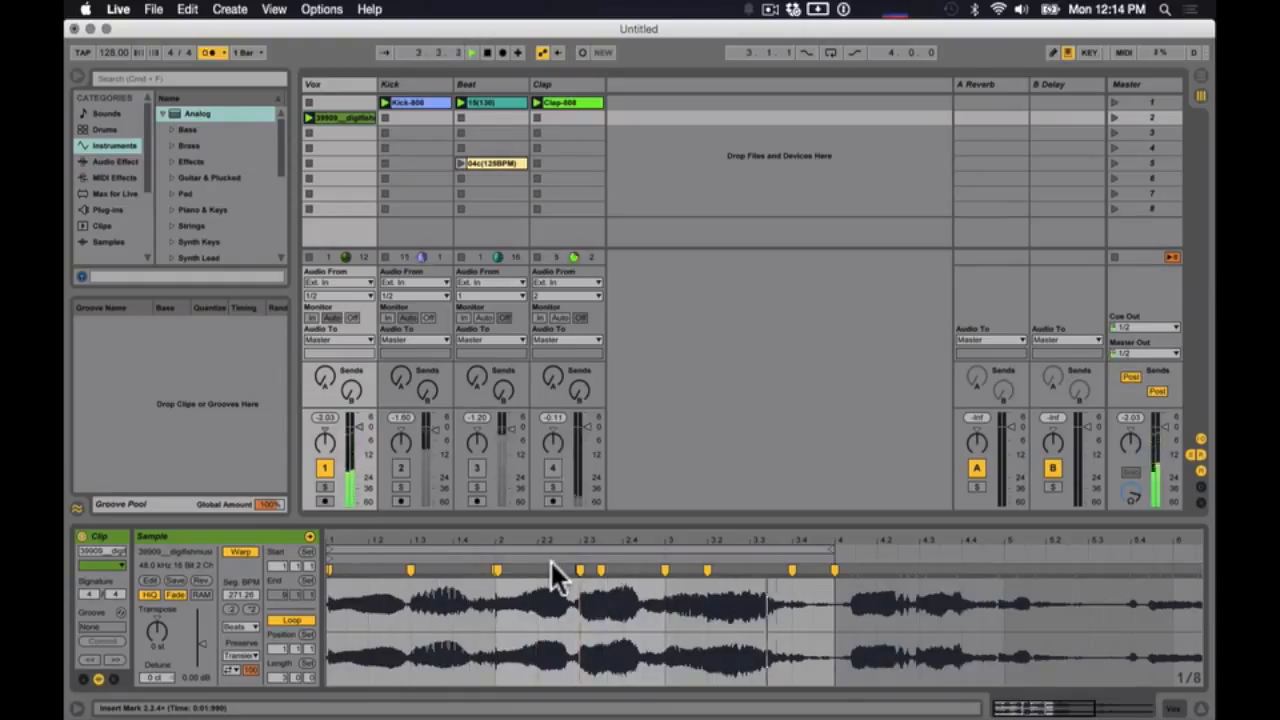
pyautogui.press('space')
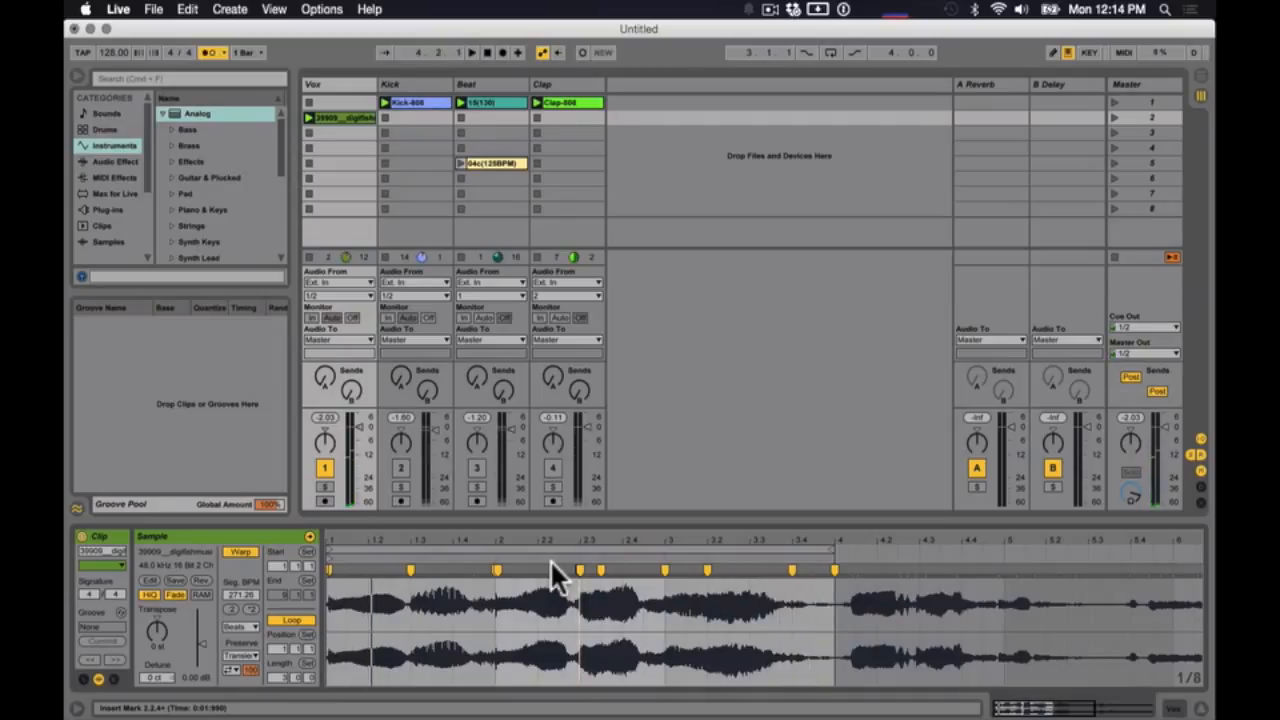
# - Move the 15(130) clip in the Beat track down to scene 2, alongside the vocal clip
pyautogui.click(428, 545)
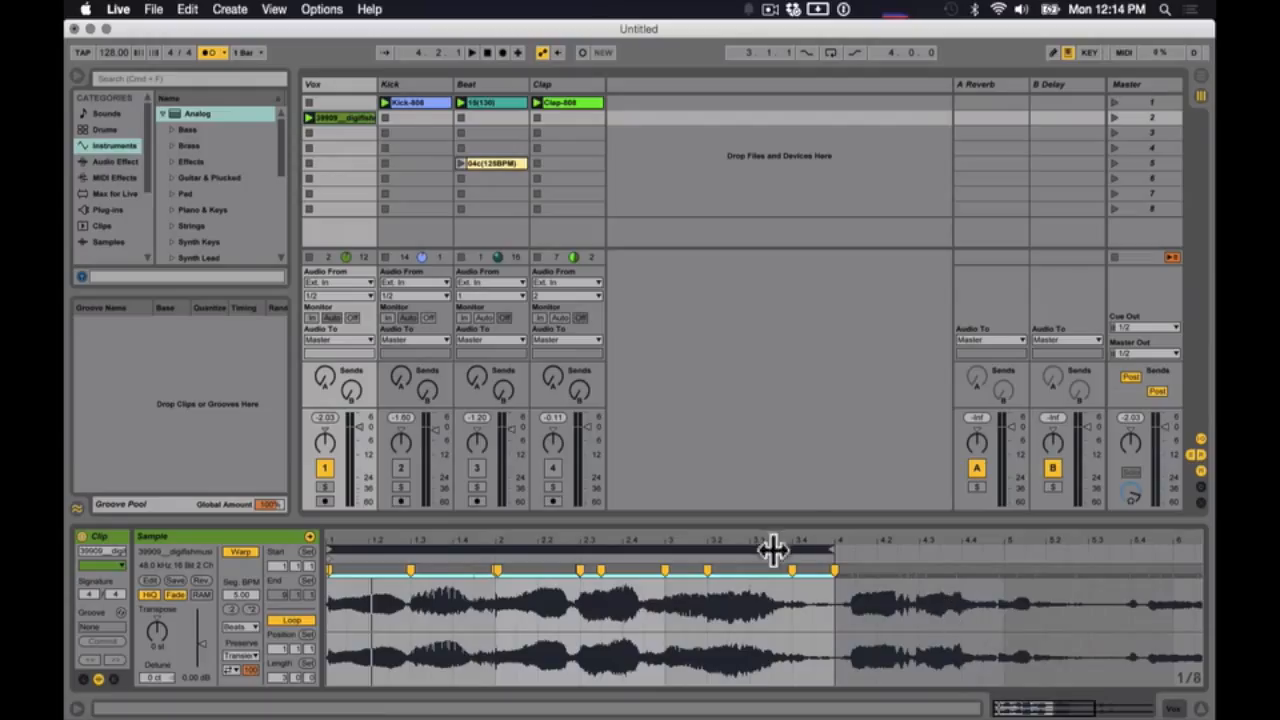
pyautogui.click(412, 120)
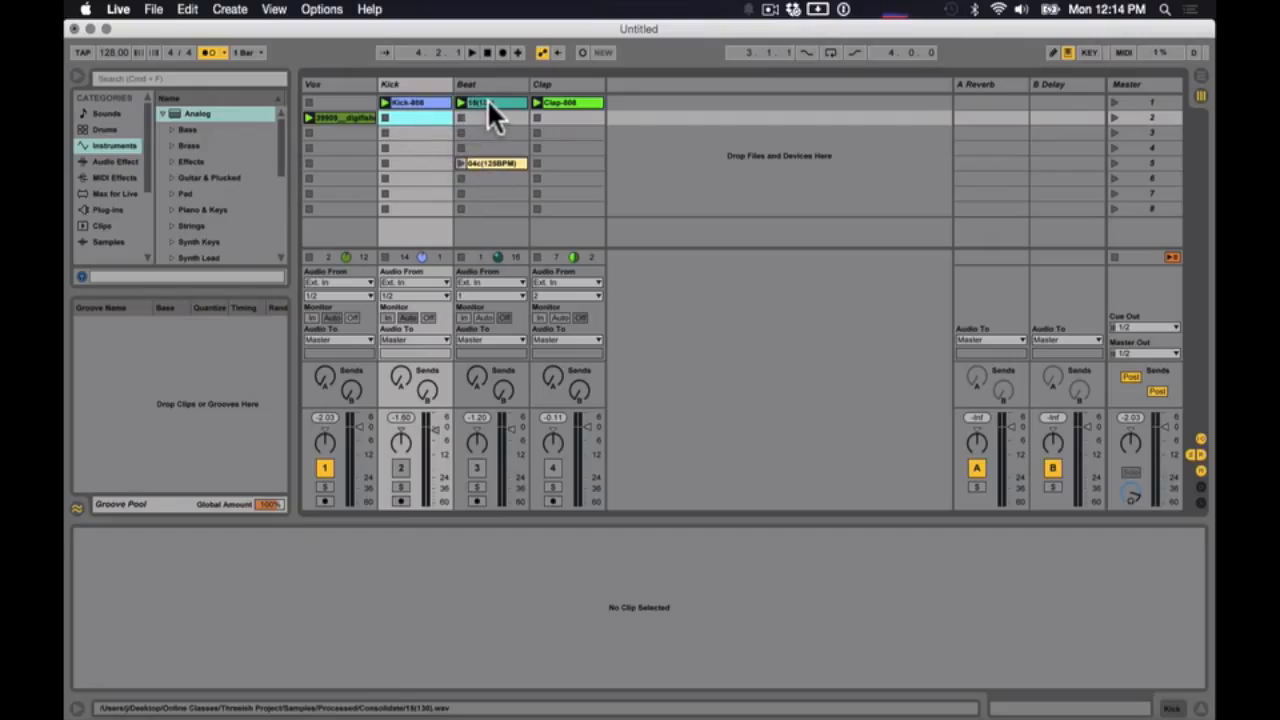
pyautogui.moveTo(489, 98); pyautogui.dragTo(488, 115)
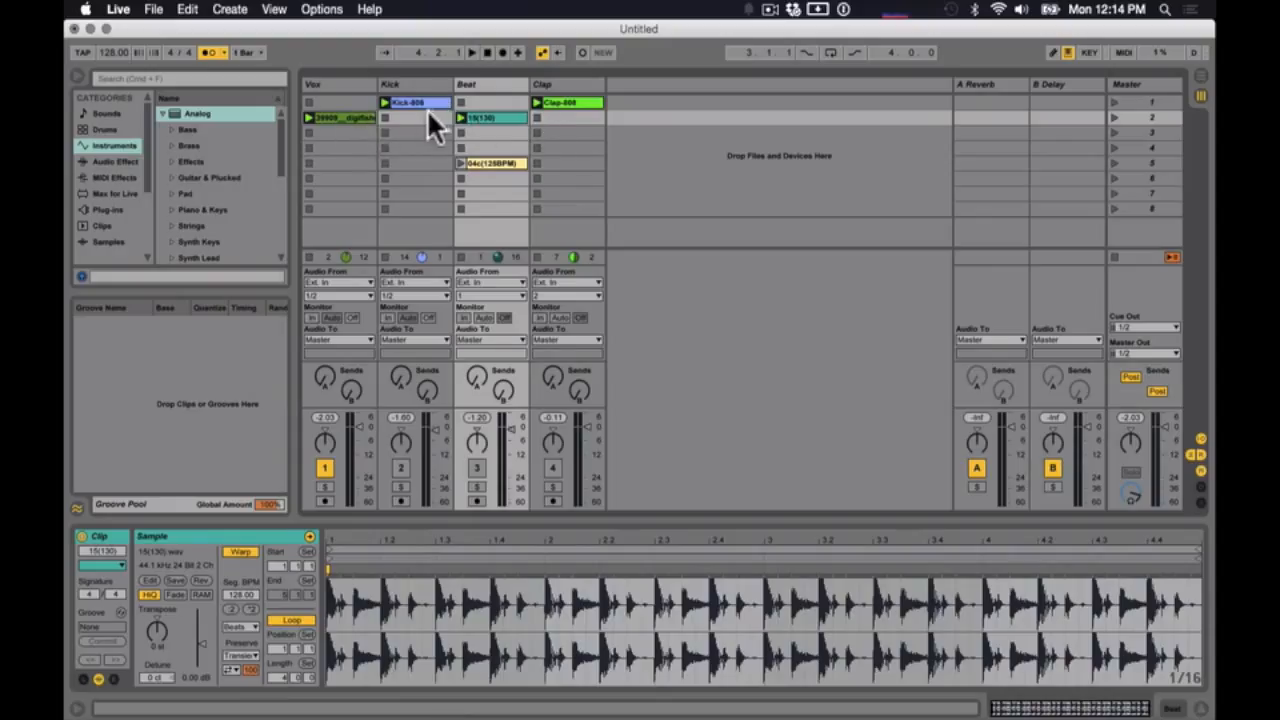
# - Remove the stop buttons from the empty Kick and Clap slots in scene 2
pyautogui.click(418, 117)
pyautogui.click(563, 114)
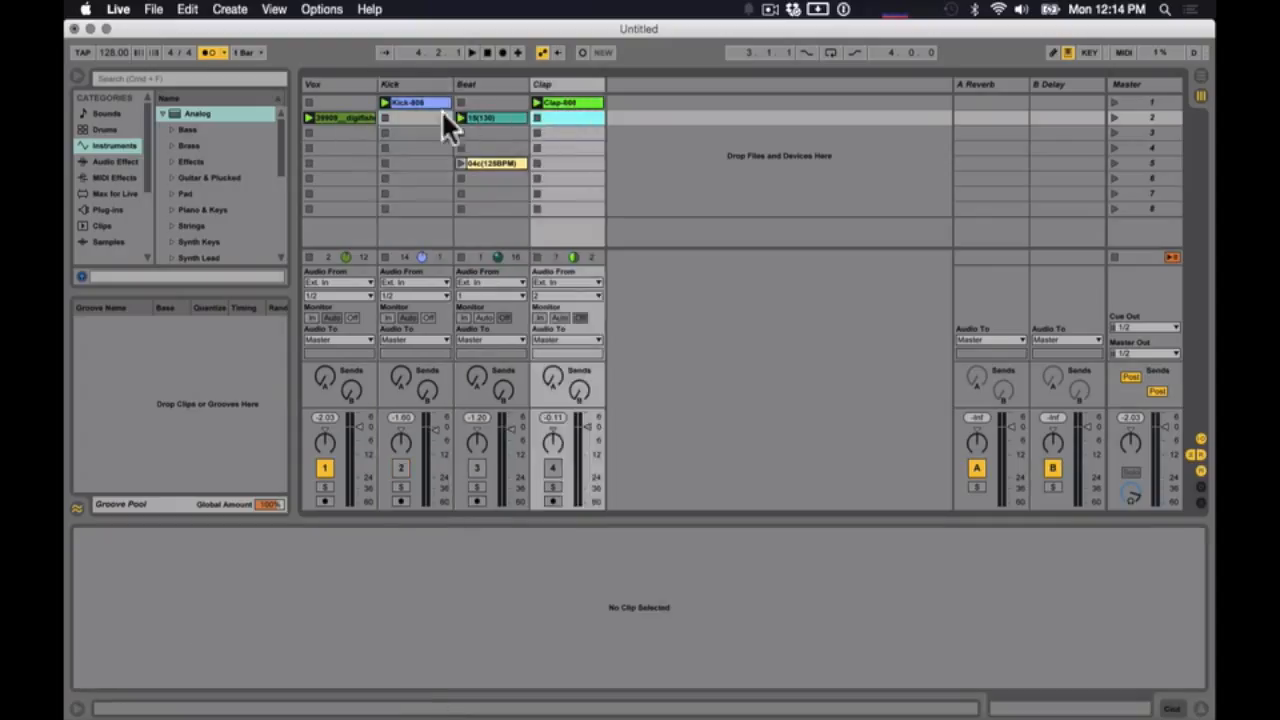
pyautogui.click(426, 114)
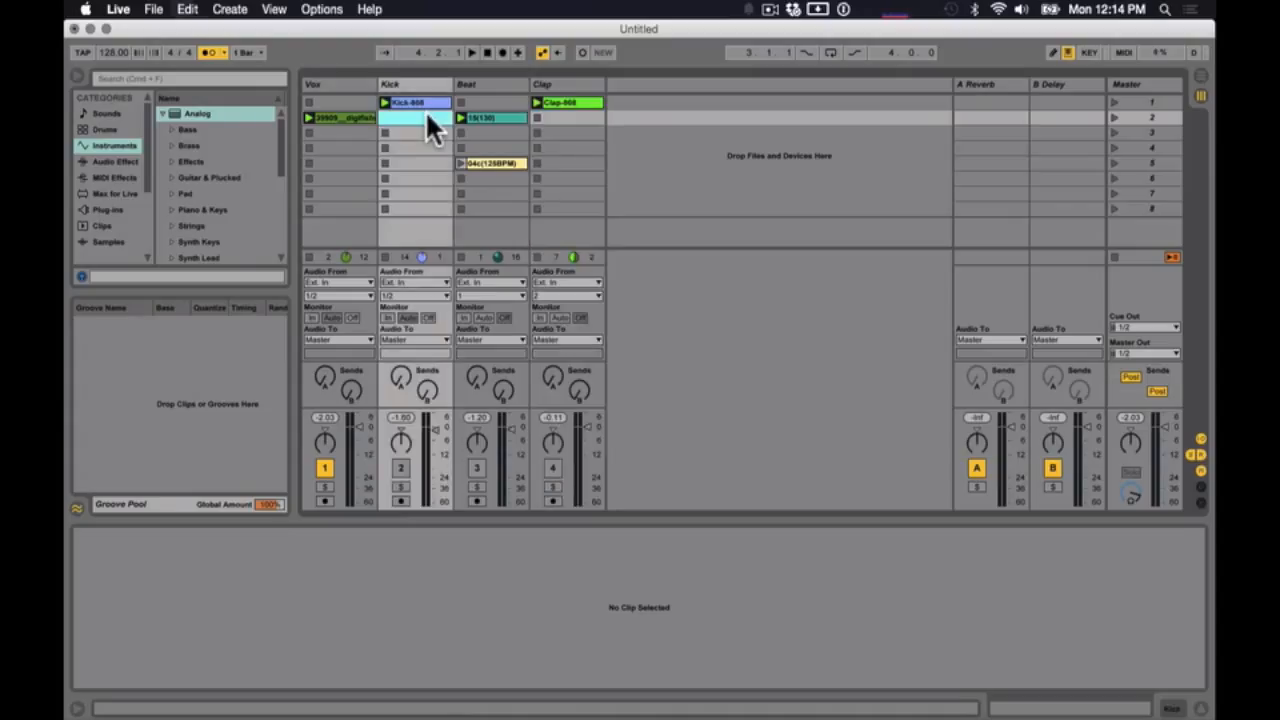
pyautogui.click(560, 118)
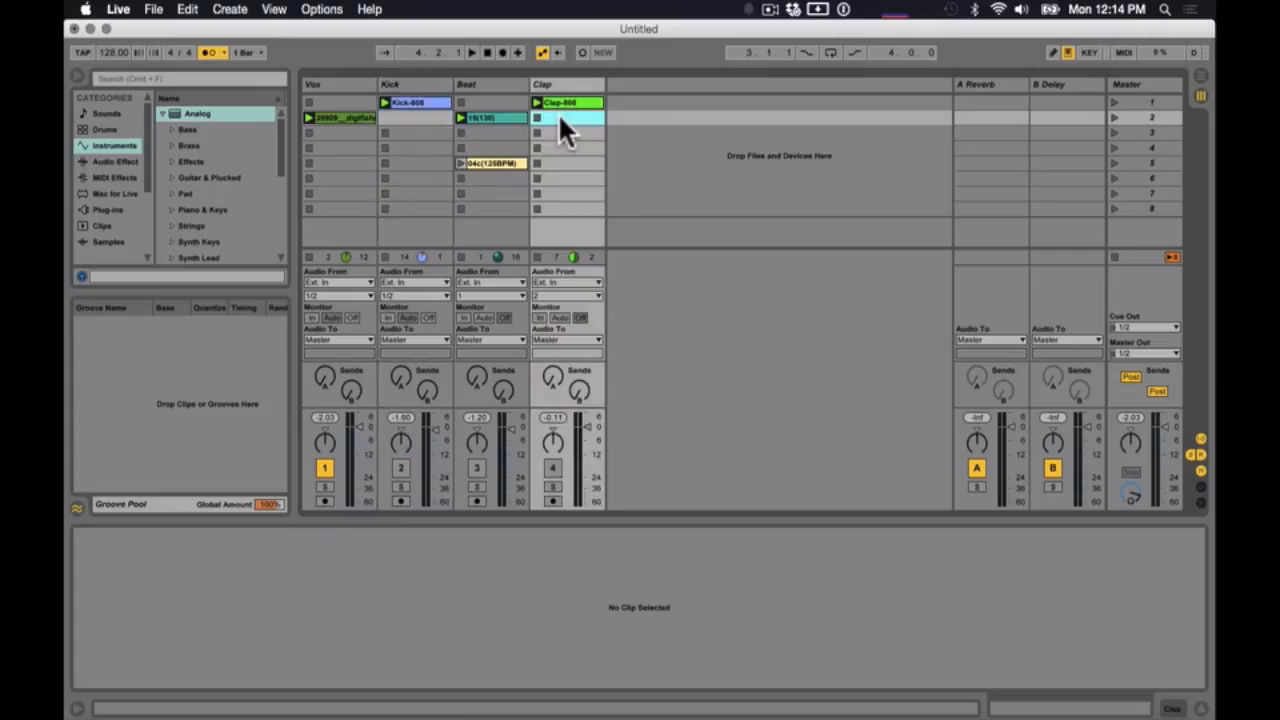
pyautogui.press('super+e')
pyautogui.click(1146, 101)
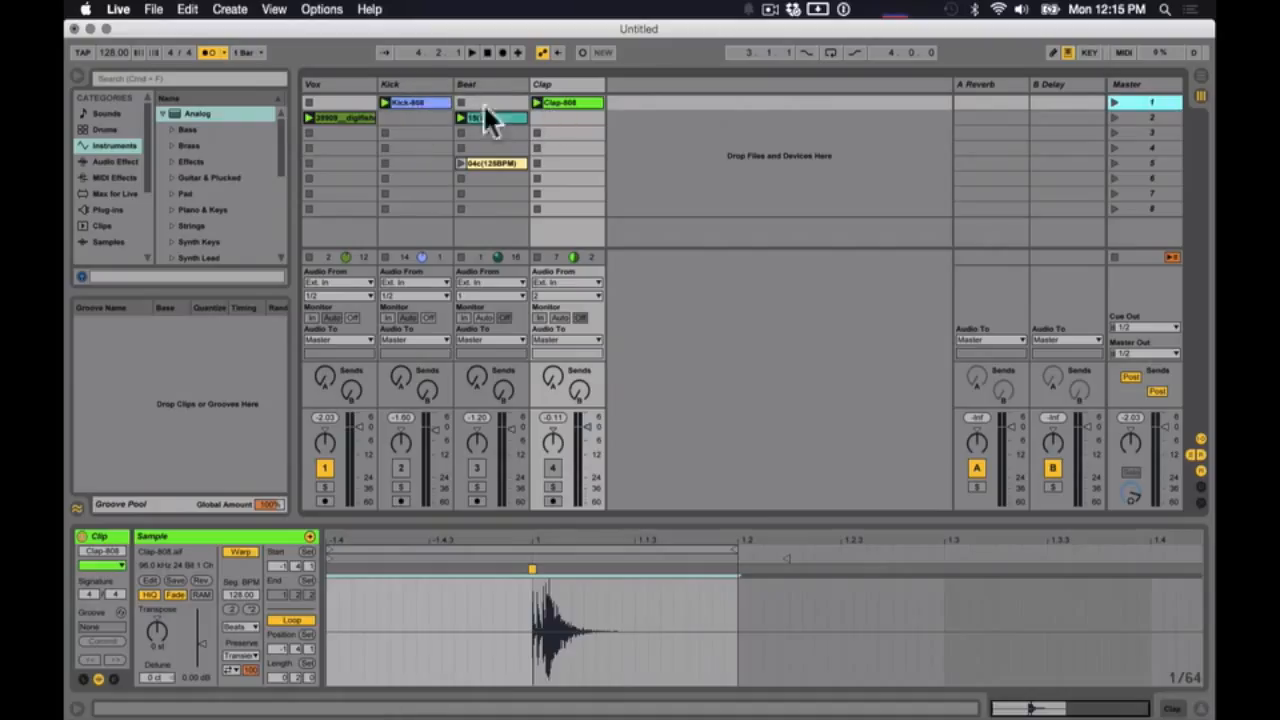
pyautogui.click(1147, 117)
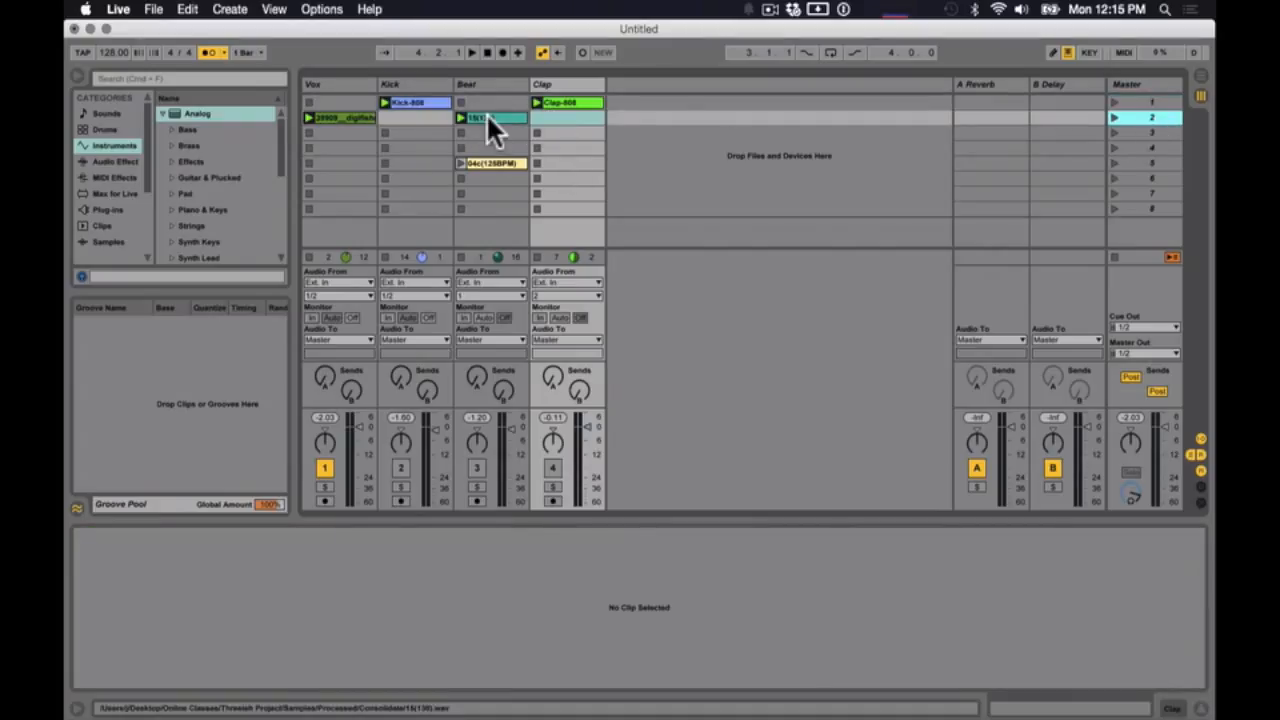
pyautogui.click(418, 117)
pyautogui.click(563, 118)
pyautogui.click(410, 116)
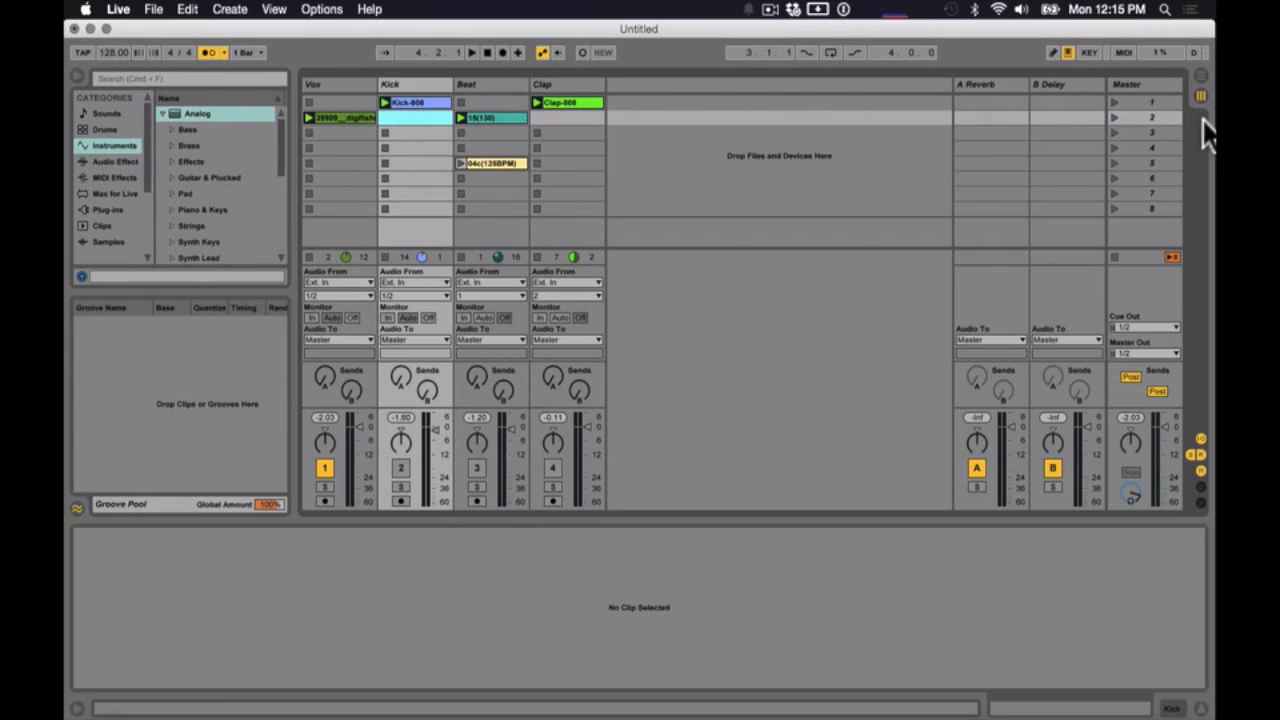
# - Reactivate the Kick, Beat and Clap tracks and audition scenes 1 and 2 by launching them alternately
pyautogui.click(400, 468)
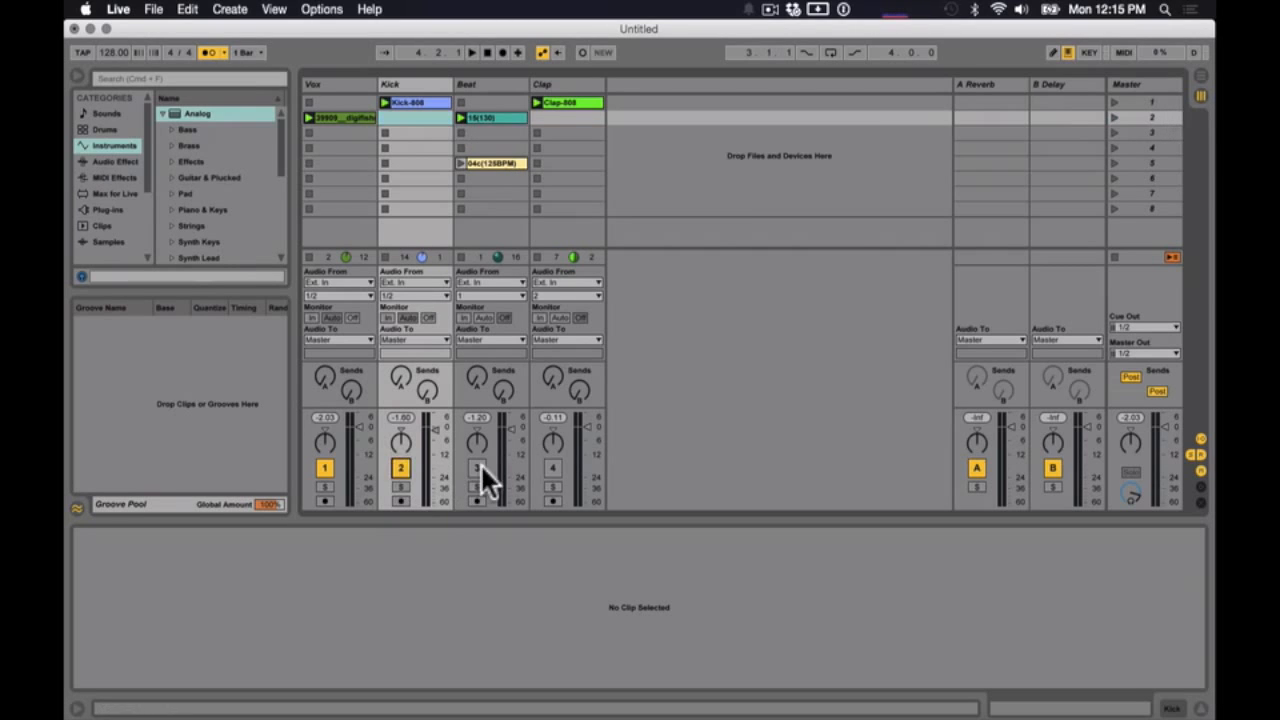
pyautogui.click(477, 468)
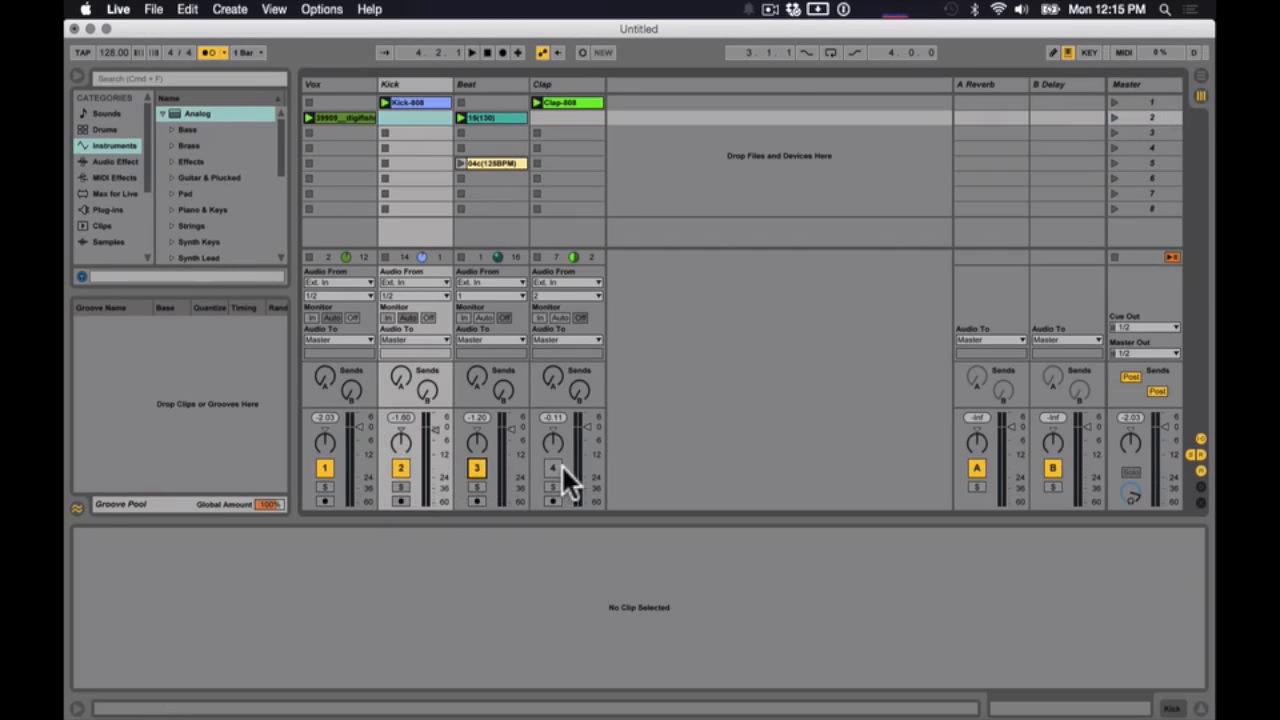
pyautogui.click(1114, 101)
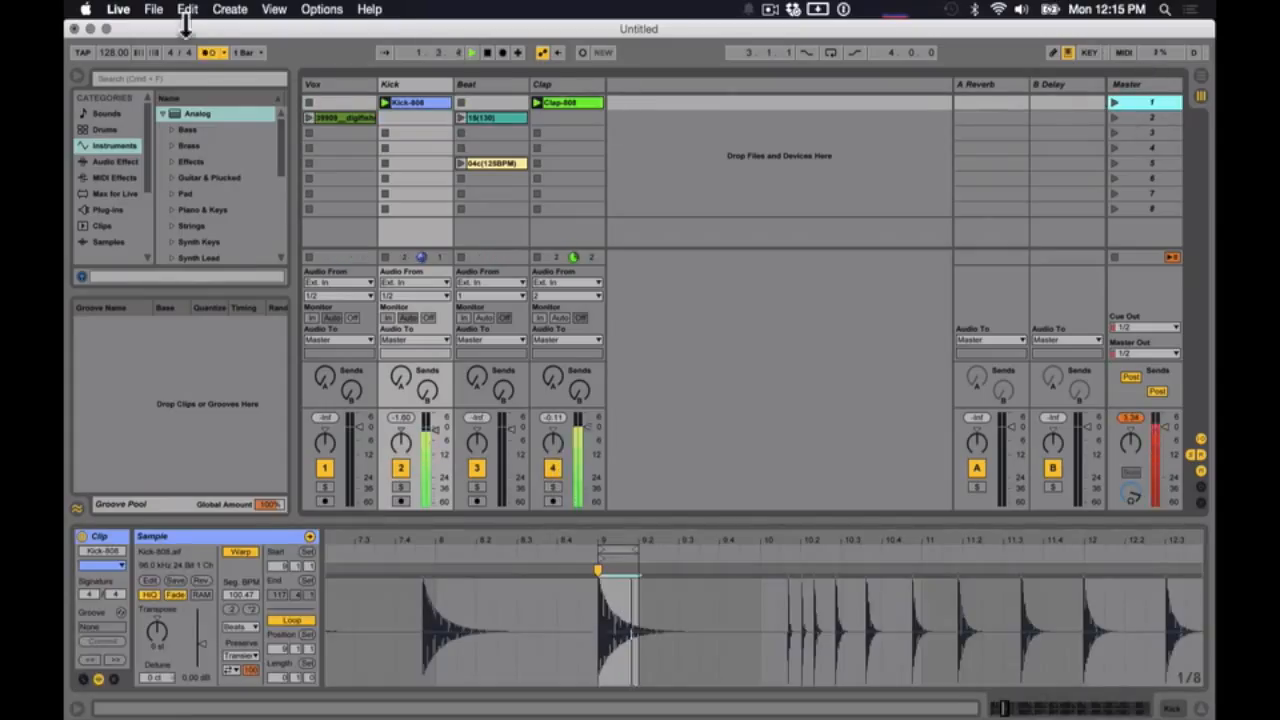
pyautogui.click(1115, 117)
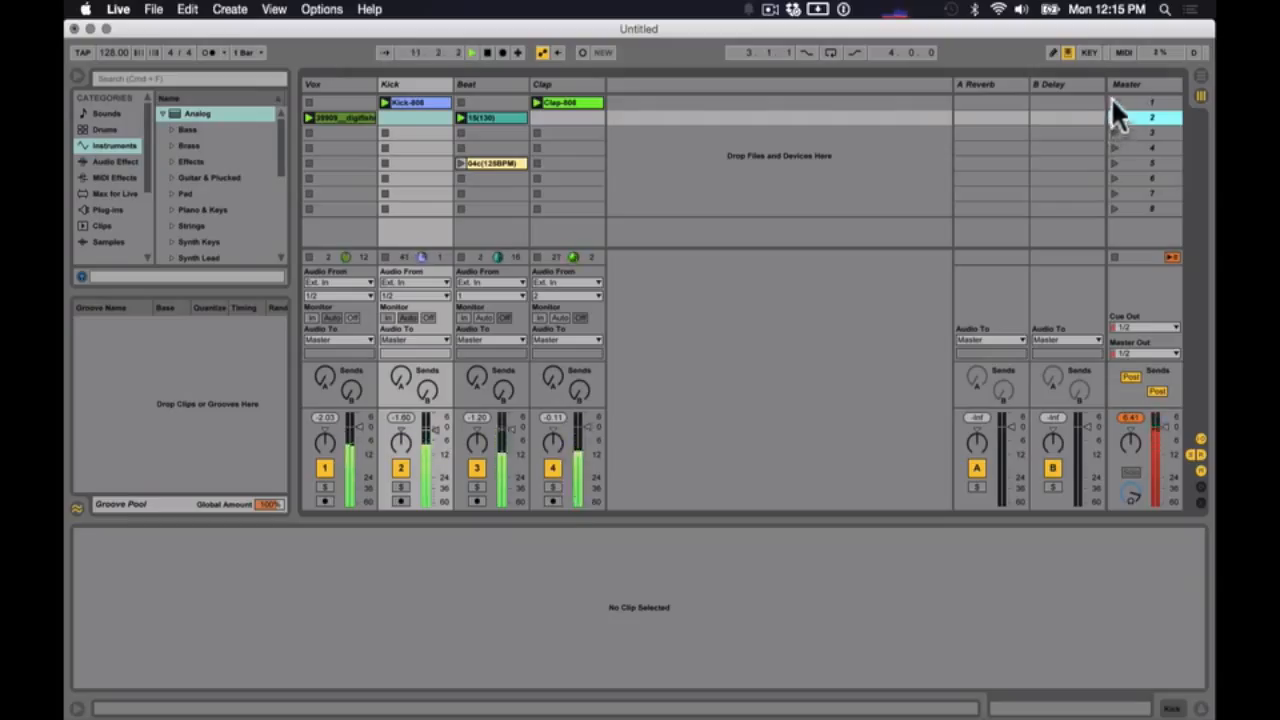
pyautogui.click(1113, 100)
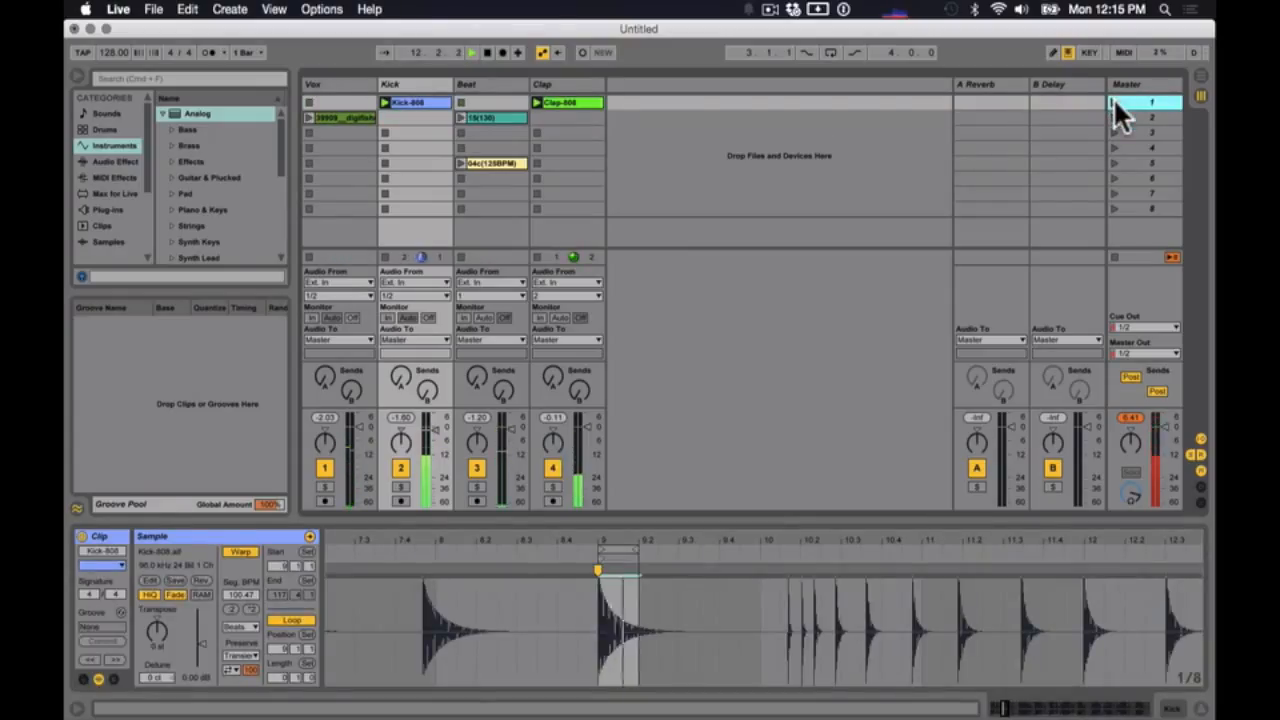
# - Launch scene 2, lower the Beat track's volume to about -5 dB while it plays, and stop playback
pyautogui.click(1113, 117)
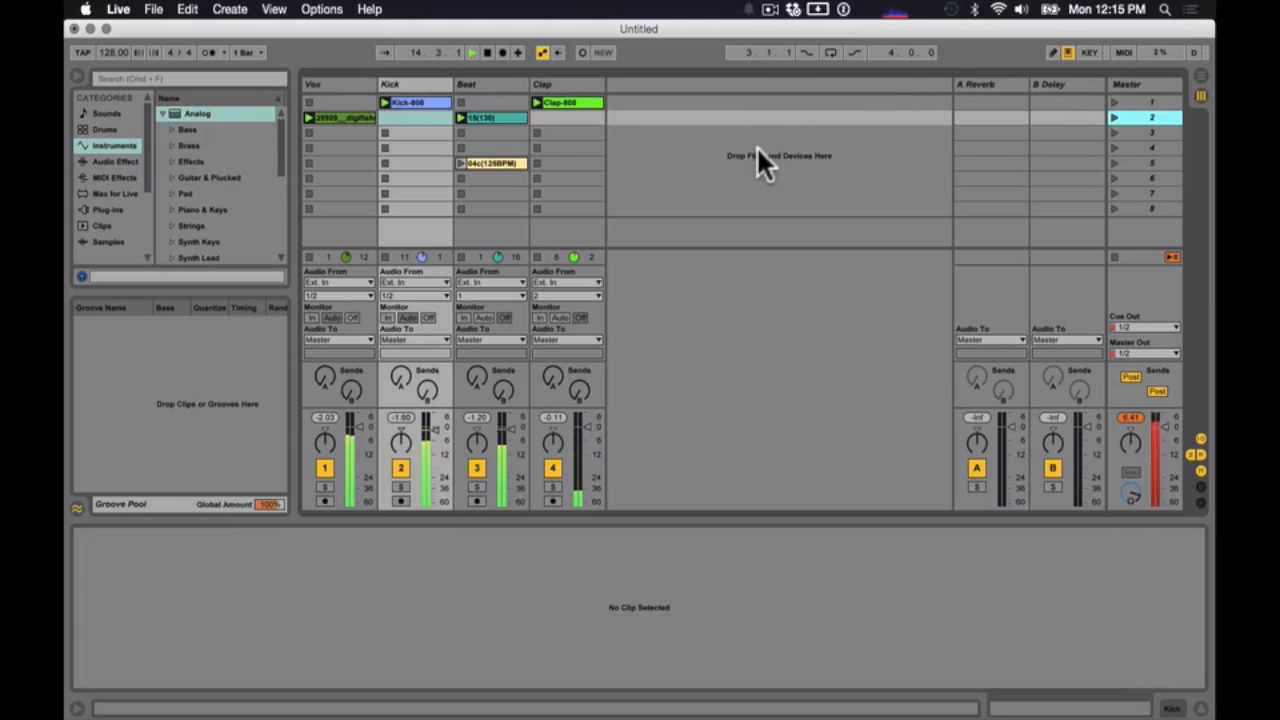
pyautogui.moveTo(510, 430); pyautogui.dragTo(511, 442)
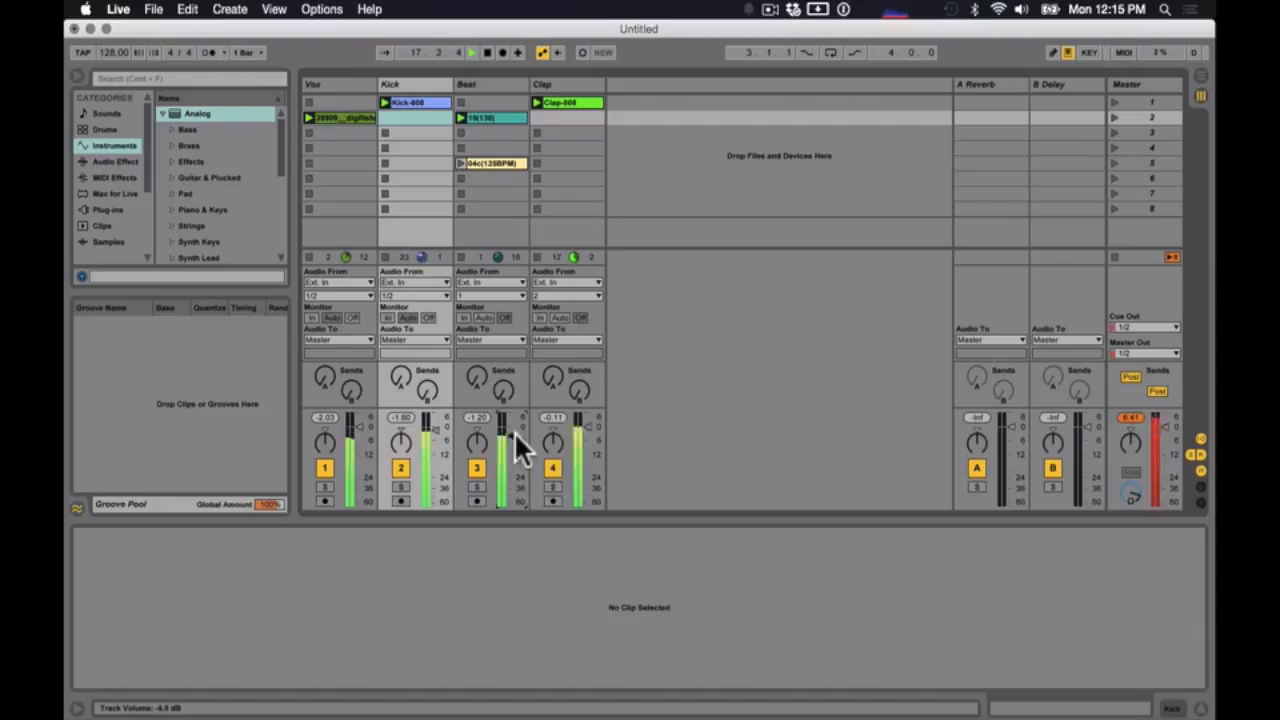
pyautogui.press('space')
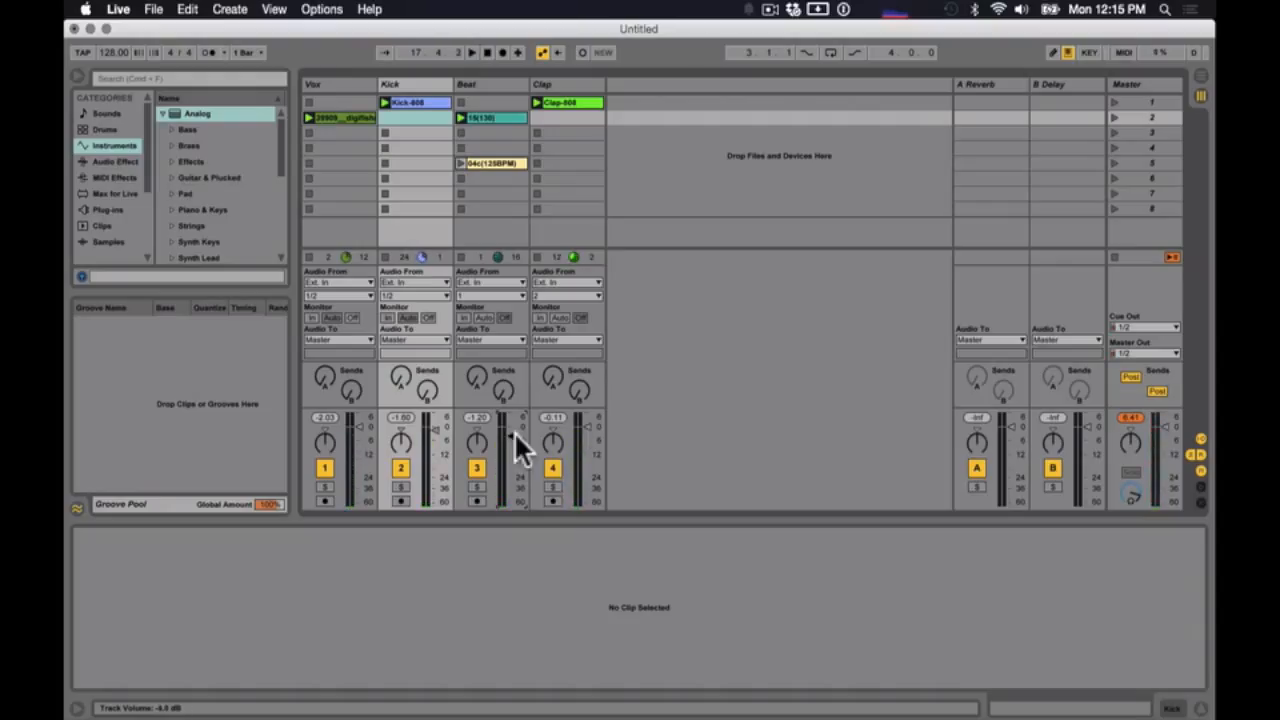
# - Move the 04c(125BPM) clip in the Beat track up to scene 3 and launch it
pyautogui.click(343, 116)
pyautogui.click(488, 116)
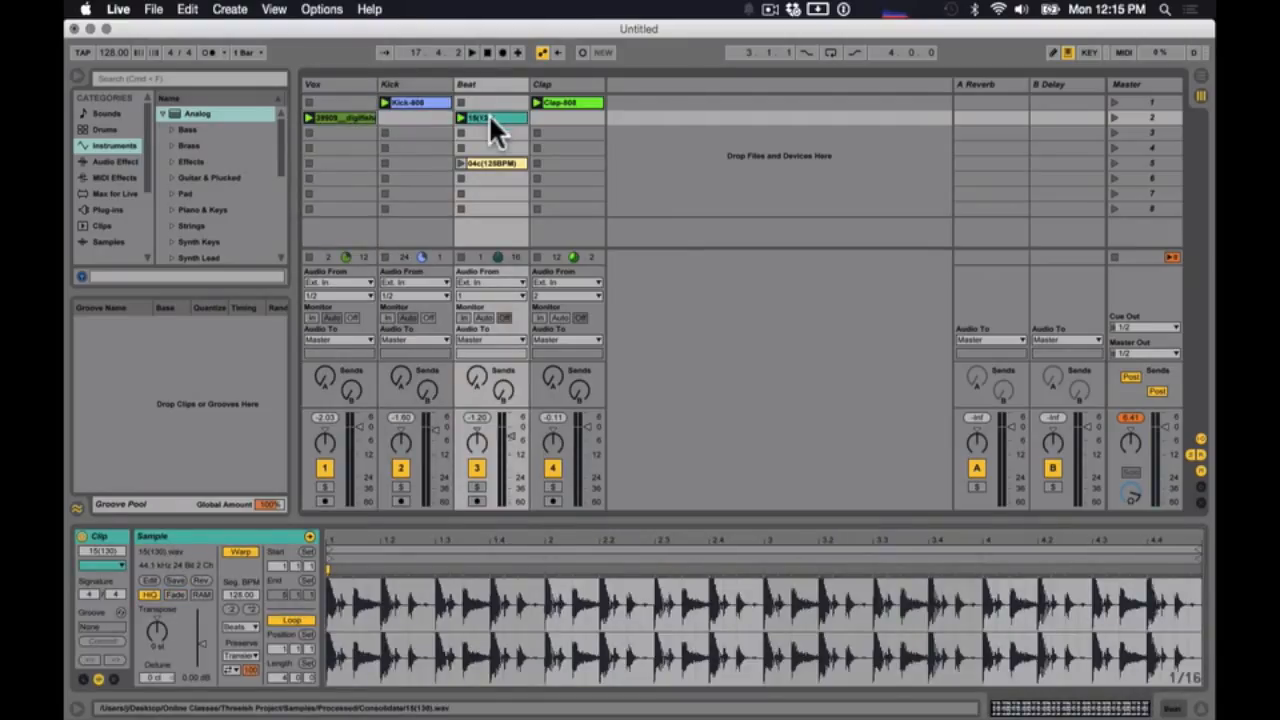
pyautogui.click(488, 132)
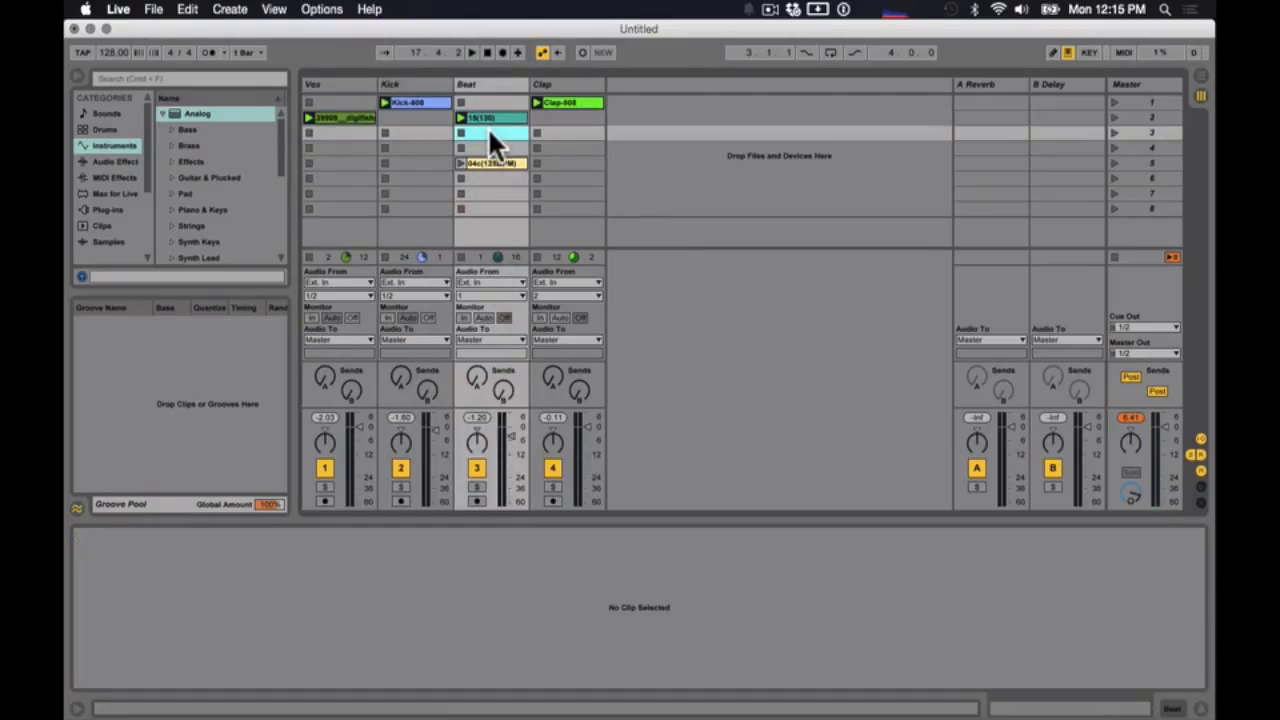
pyautogui.click(487, 163)
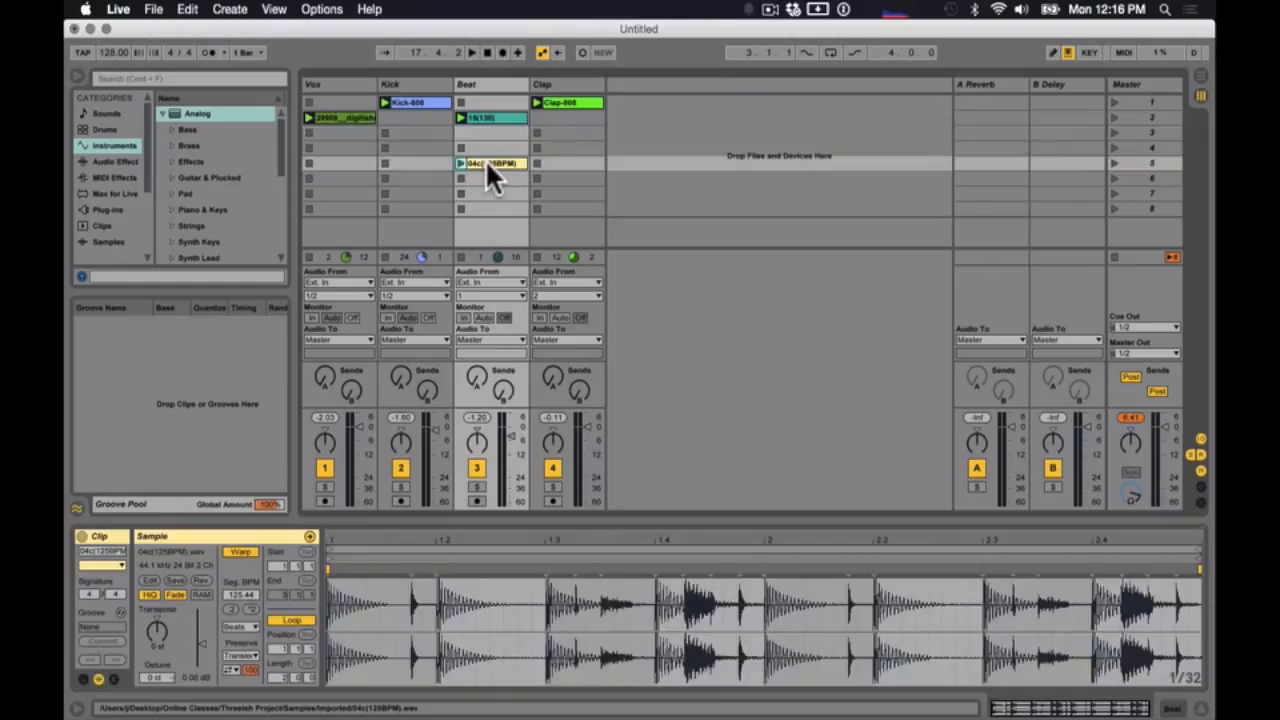
pyautogui.moveTo(485, 159); pyautogui.dragTo(483, 129)
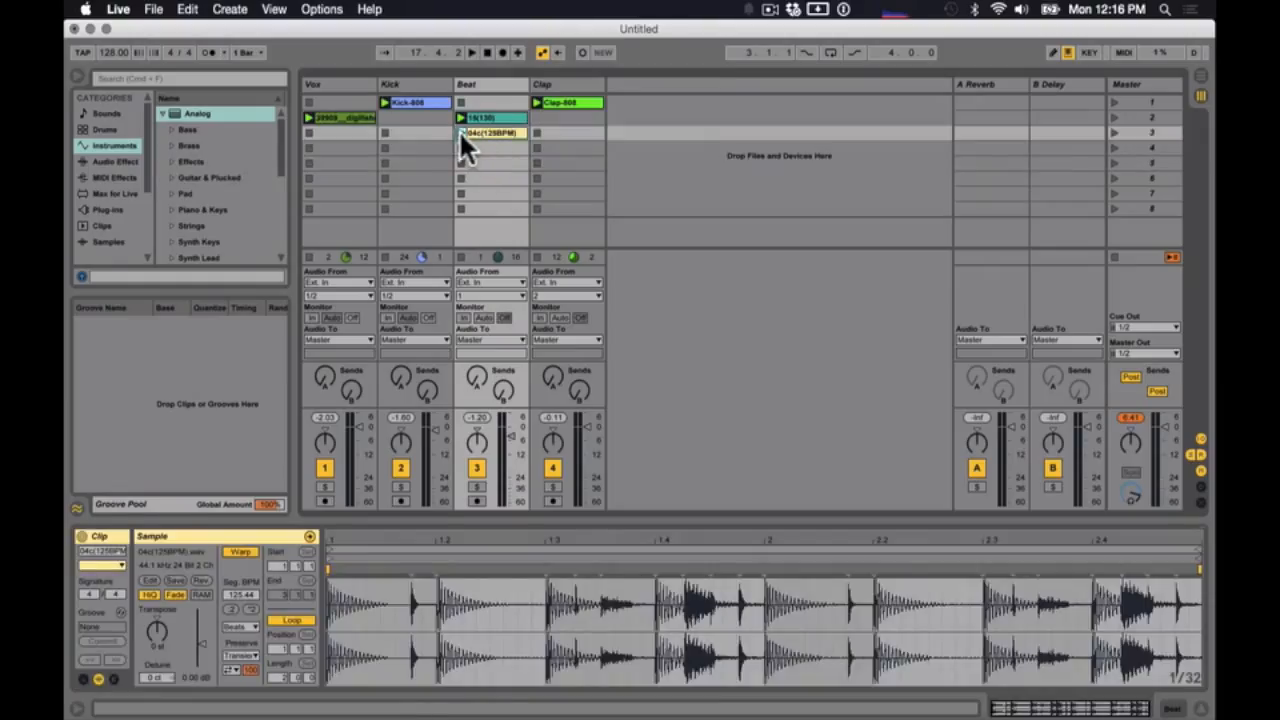
pyautogui.click(459, 130)
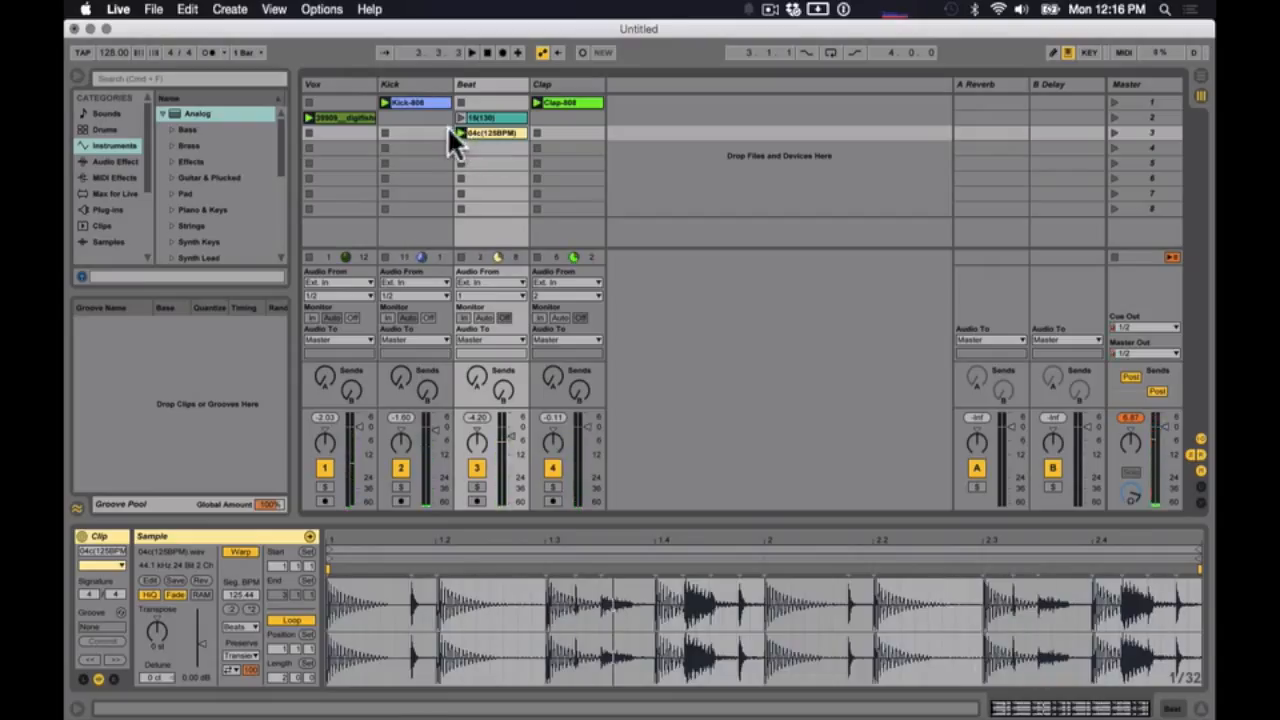
# - Duplicate the scene 2 vocal clip into the Vox track's scene 3 slot and launch the copy
pyautogui.click(332, 115)
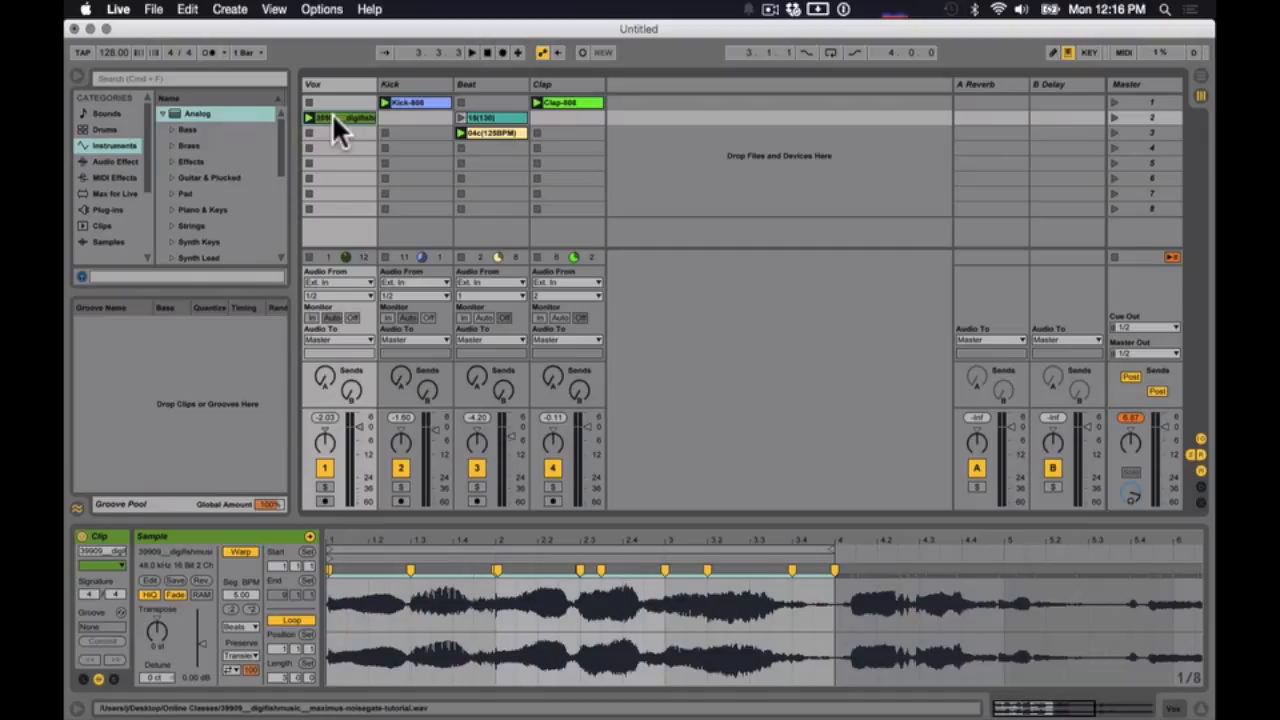
pyautogui.moveTo(332, 113); pyautogui.dragTo(333, 128)
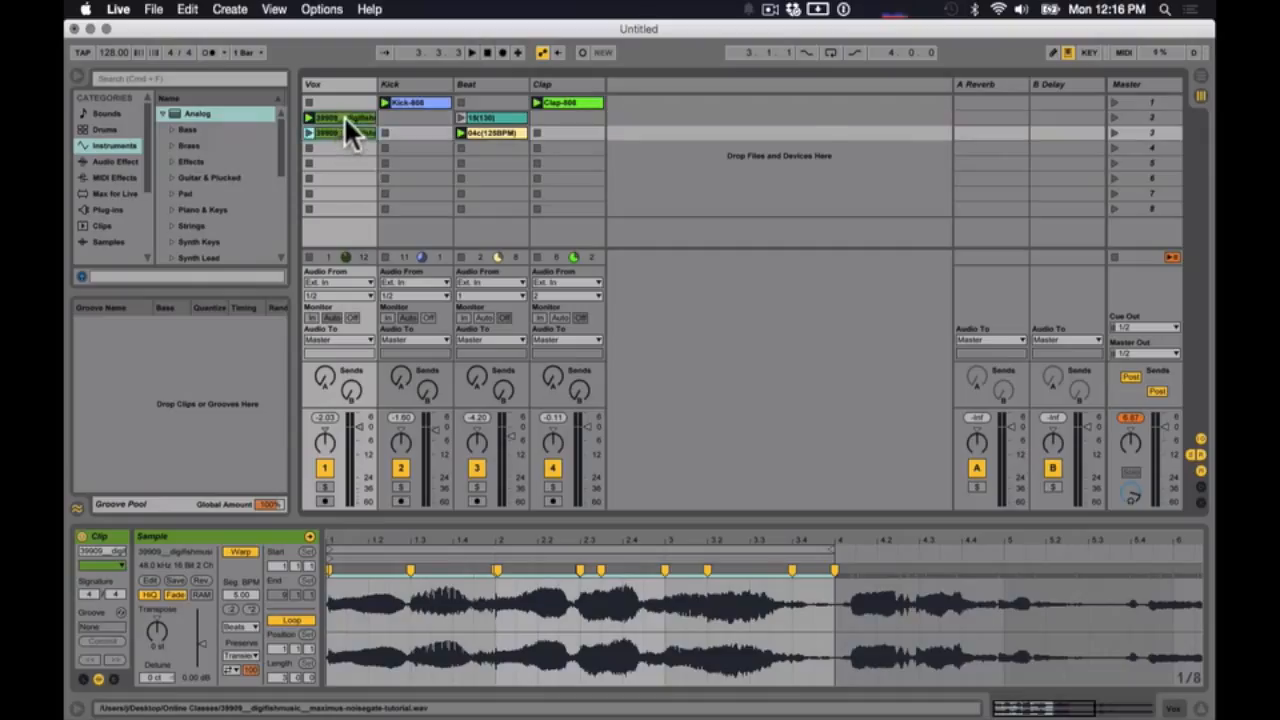
pyautogui.click(343, 115)
pyautogui.click(344, 128)
pyautogui.click(307, 131)
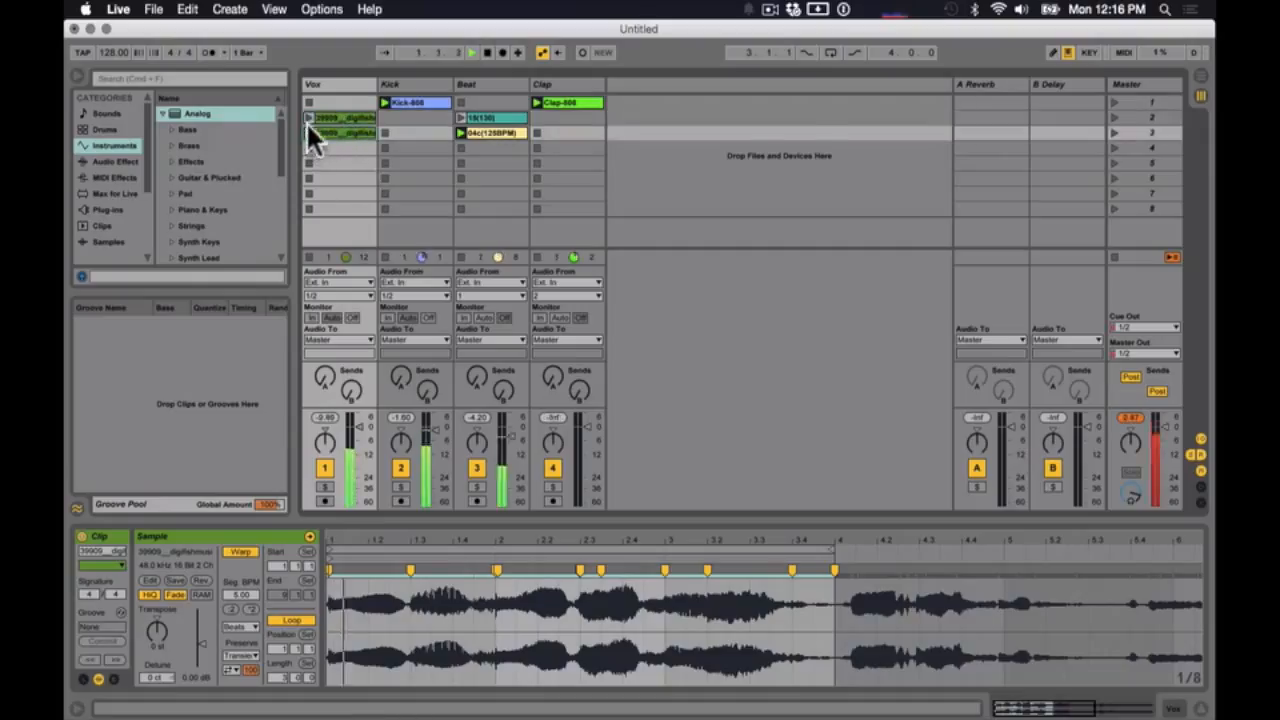
# - Shift the scene 3 vocal clip's three-bar loop to start at 4.1.1 and compare it with the scene 2 vocal clip
pyautogui.click(305, 117)
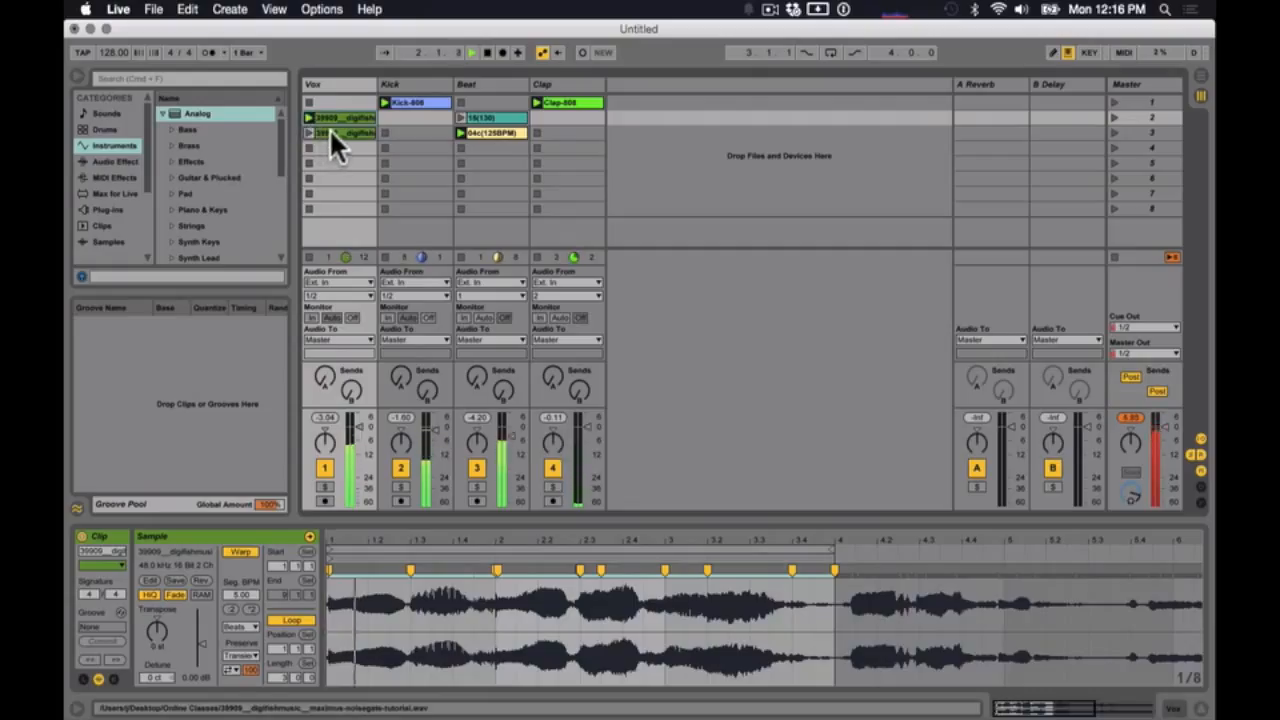
pyautogui.click(330, 129)
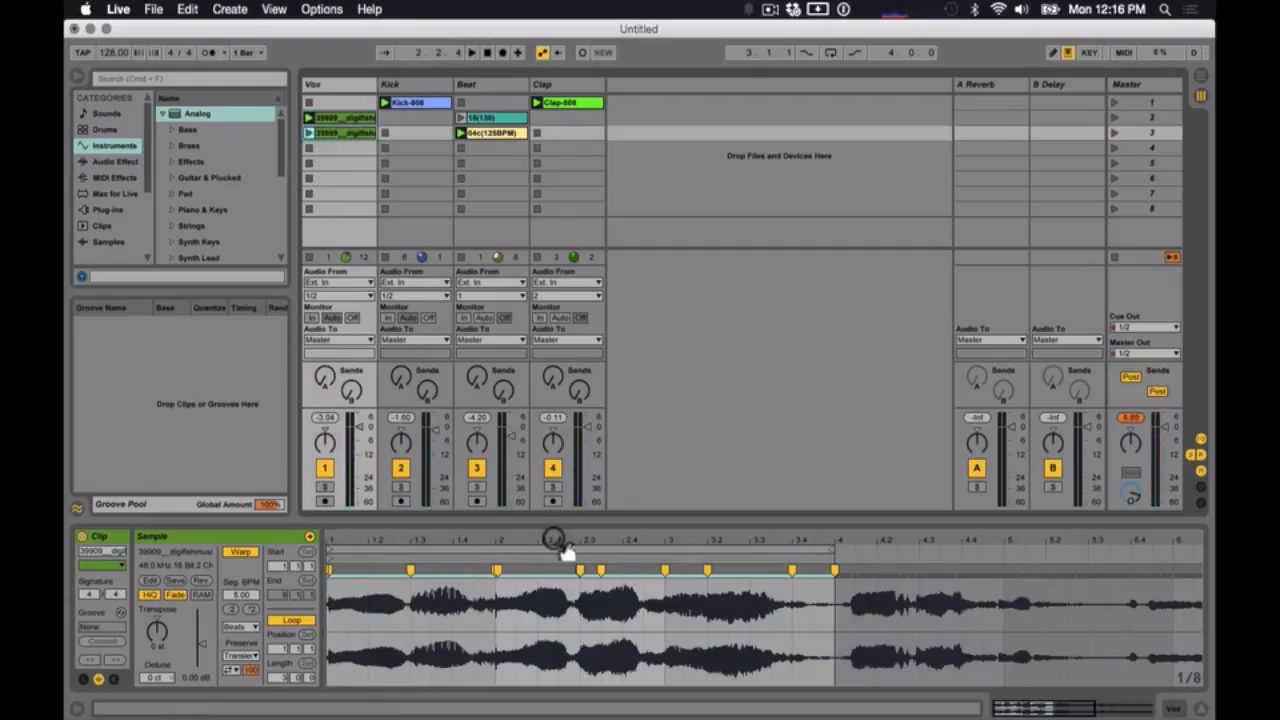
pyautogui.moveTo(566, 549); pyautogui.dragTo(609, 541)
pyautogui.click(339, 116)
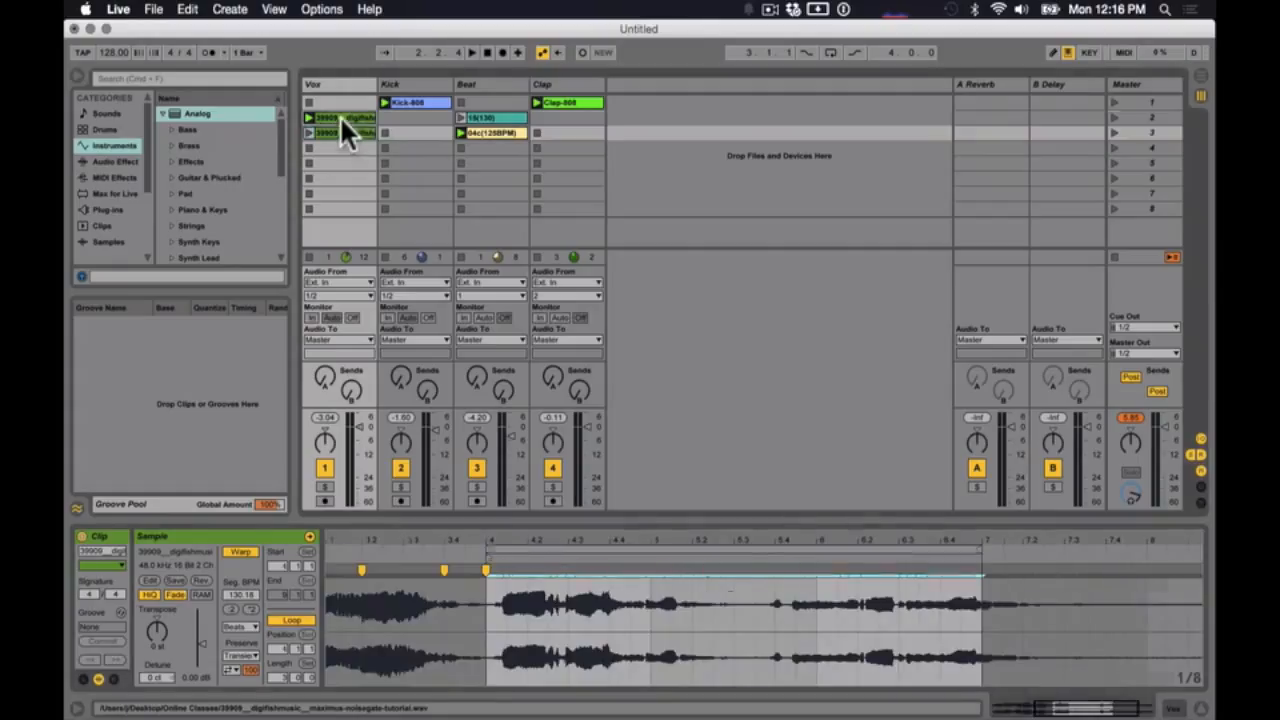
pyautogui.click(339, 133)
pyautogui.click(339, 115)
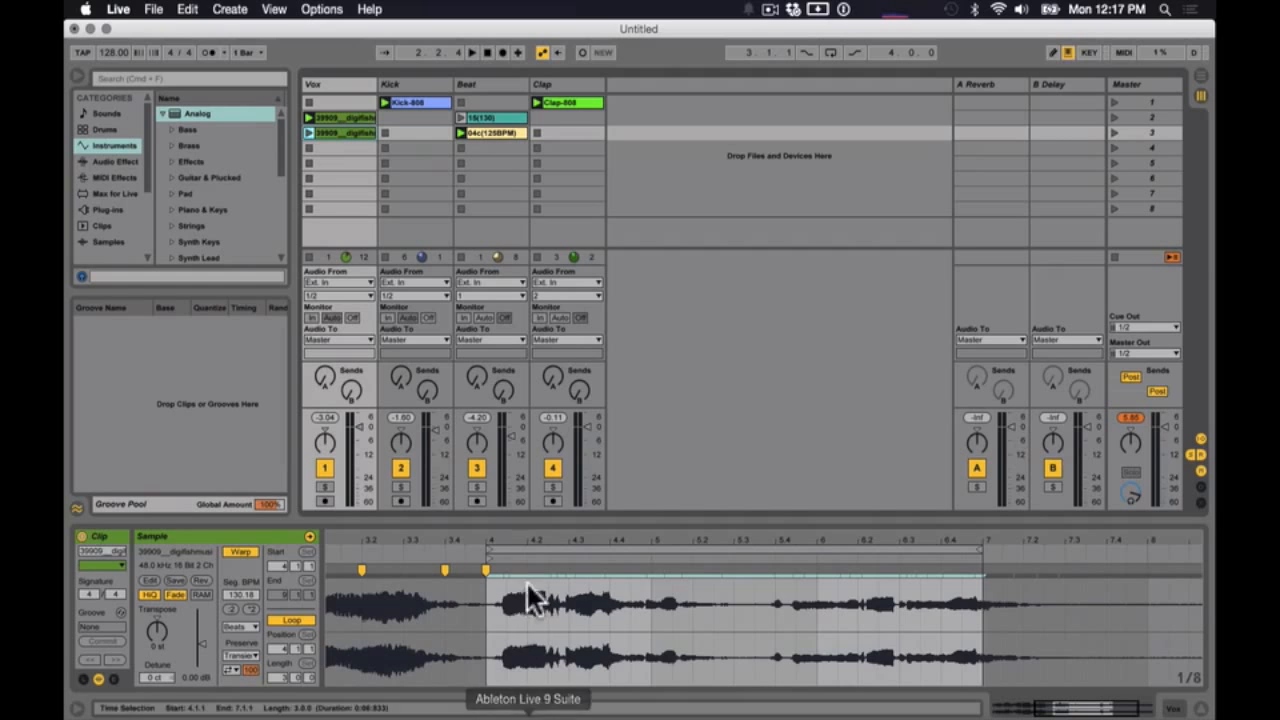
# - Align the vocal onset just after bar 4 to 4.1.1 with warping, and shorten the loop to end at bar 6
pyautogui.moveTo(482, 543); pyautogui.dragTo(375, 585)
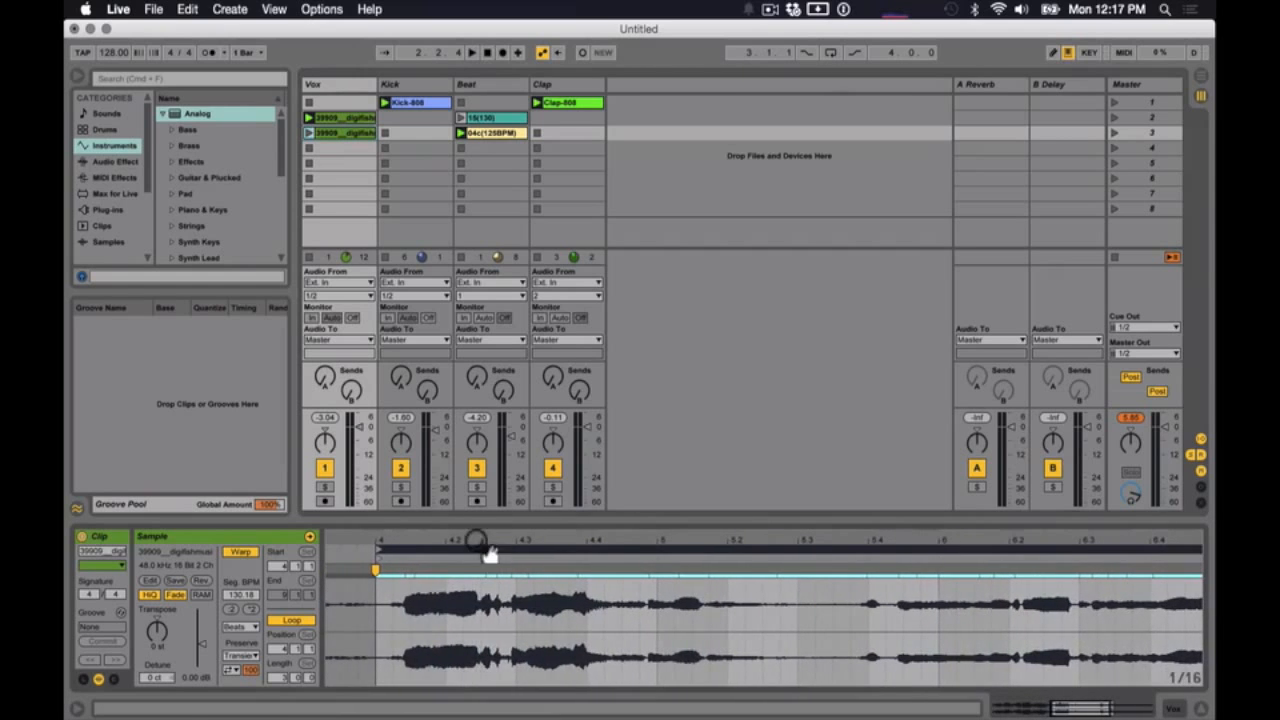
pyautogui.click(404, 565)
pyautogui.moveTo(404, 565); pyautogui.dragTo(378, 566)
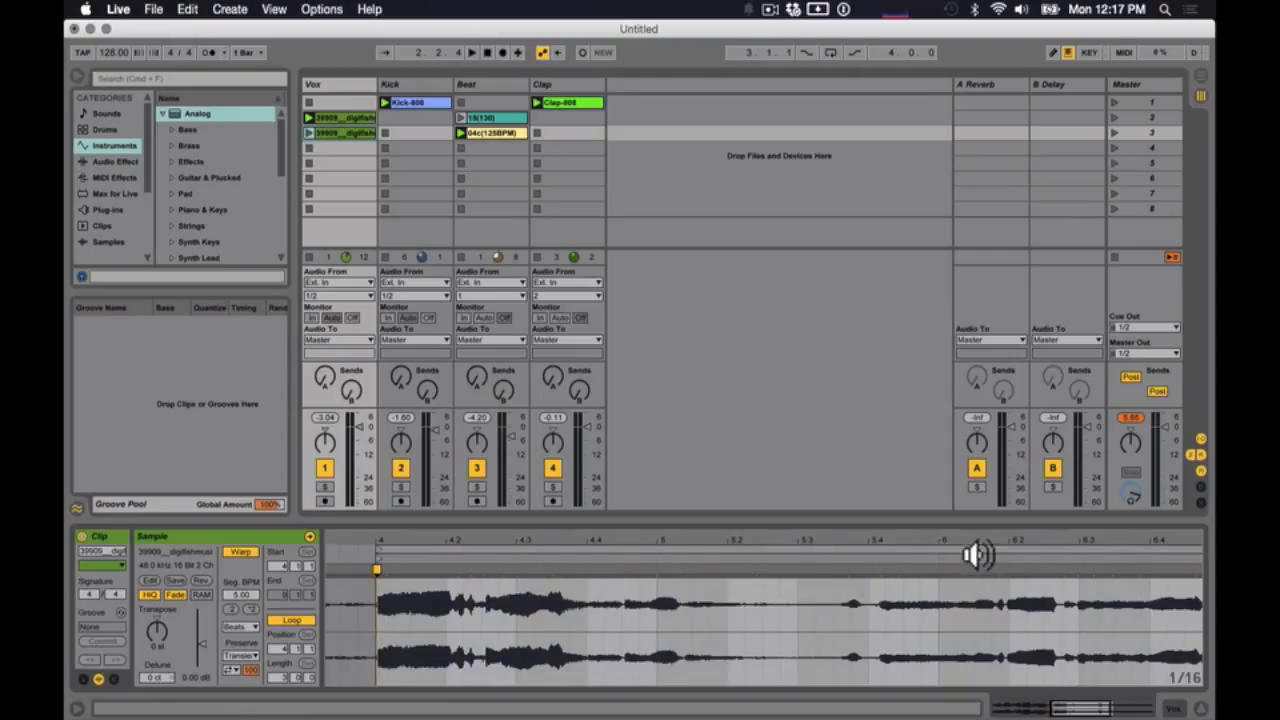
pyautogui.moveTo(975, 541); pyautogui.dragTo(975, 545)
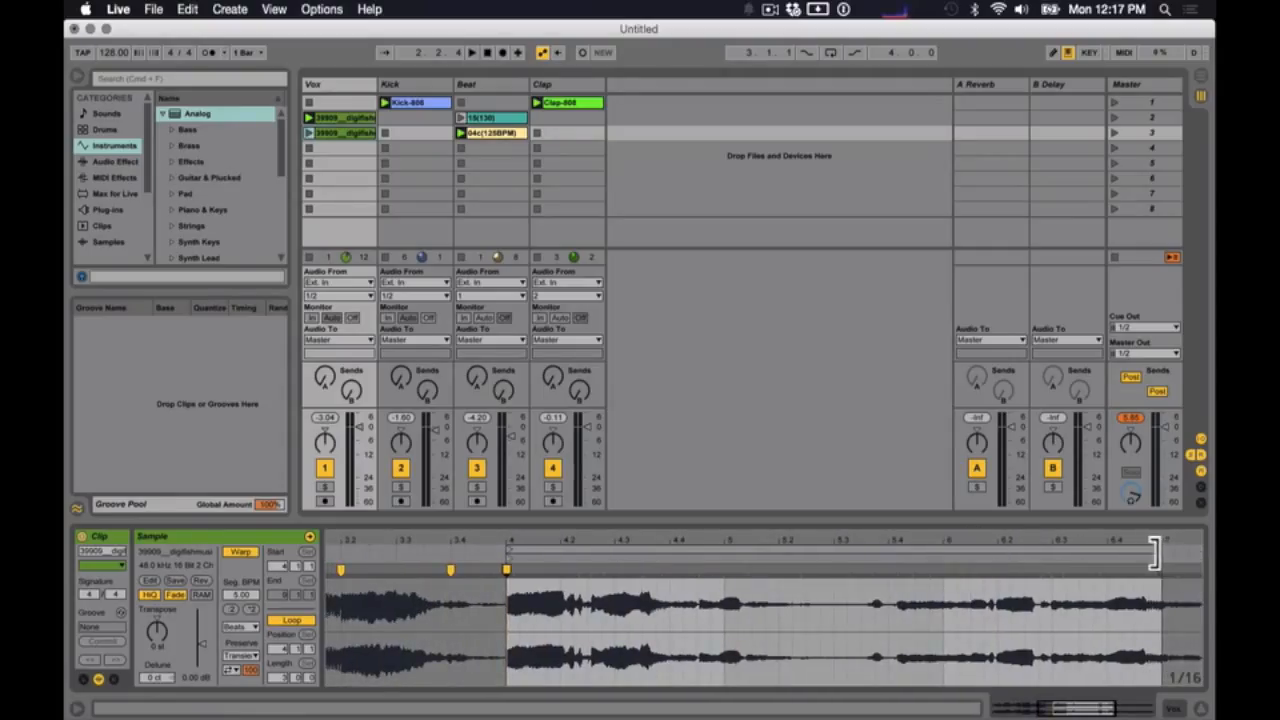
pyautogui.moveTo(1154, 553)
pyautogui.mouseDown()
pyautogui.moveTo(946, 565)
pyautogui.moveTo(1170, 563)
pyautogui.moveTo(943, 563)
pyautogui.mouseUp()
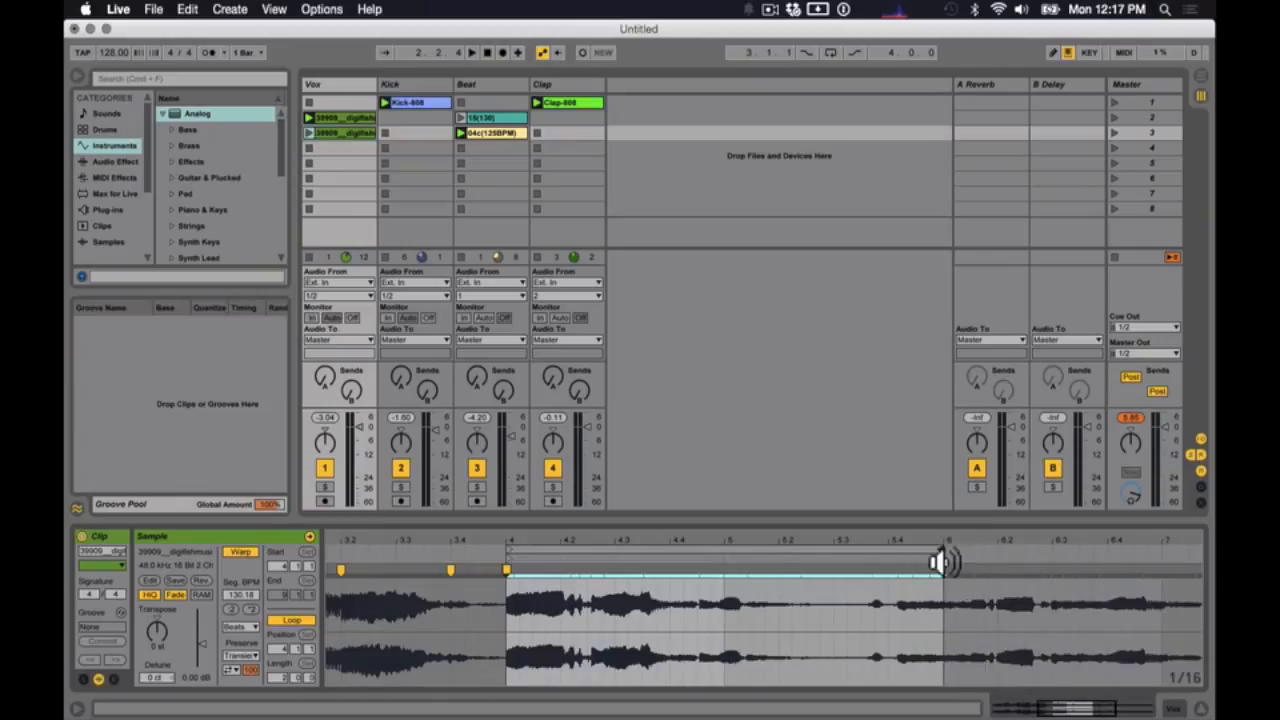
# - Add warp markers on the two later vocal transients and move them to 6.1.1 and 5.2
pyautogui.click(870, 567)
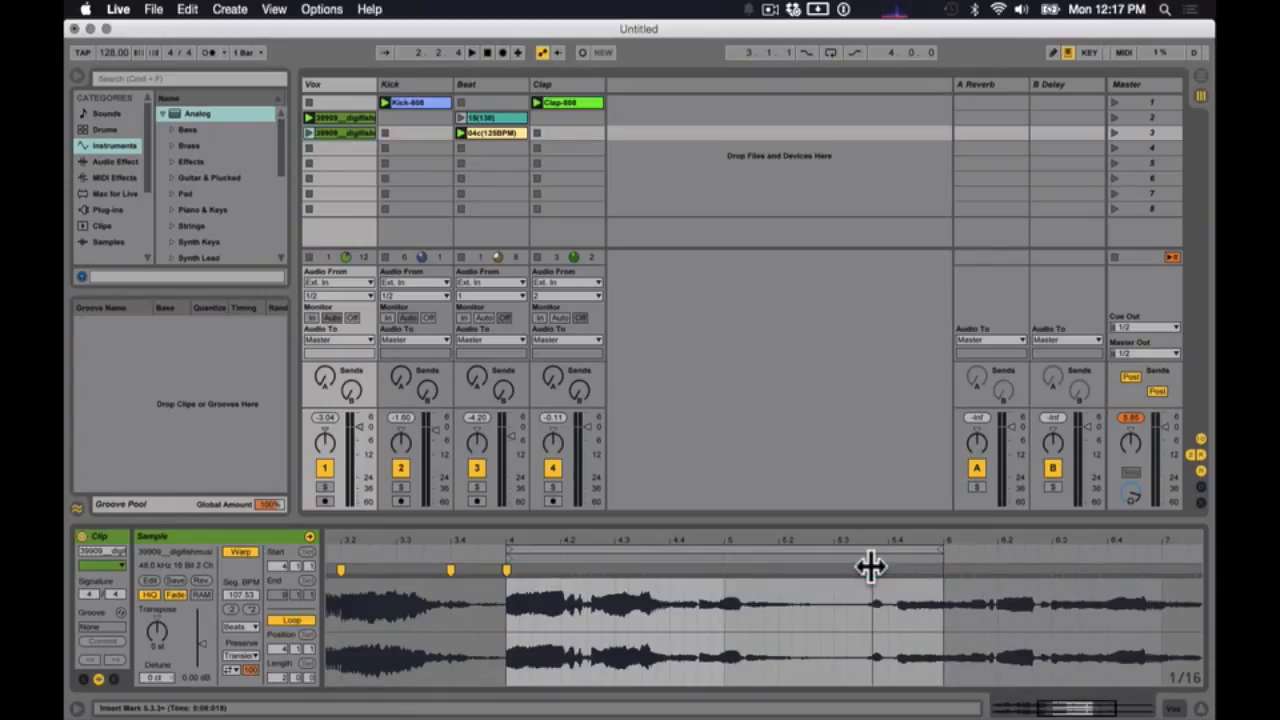
pyautogui.moveTo(870, 567); pyautogui.dragTo(943, 569)
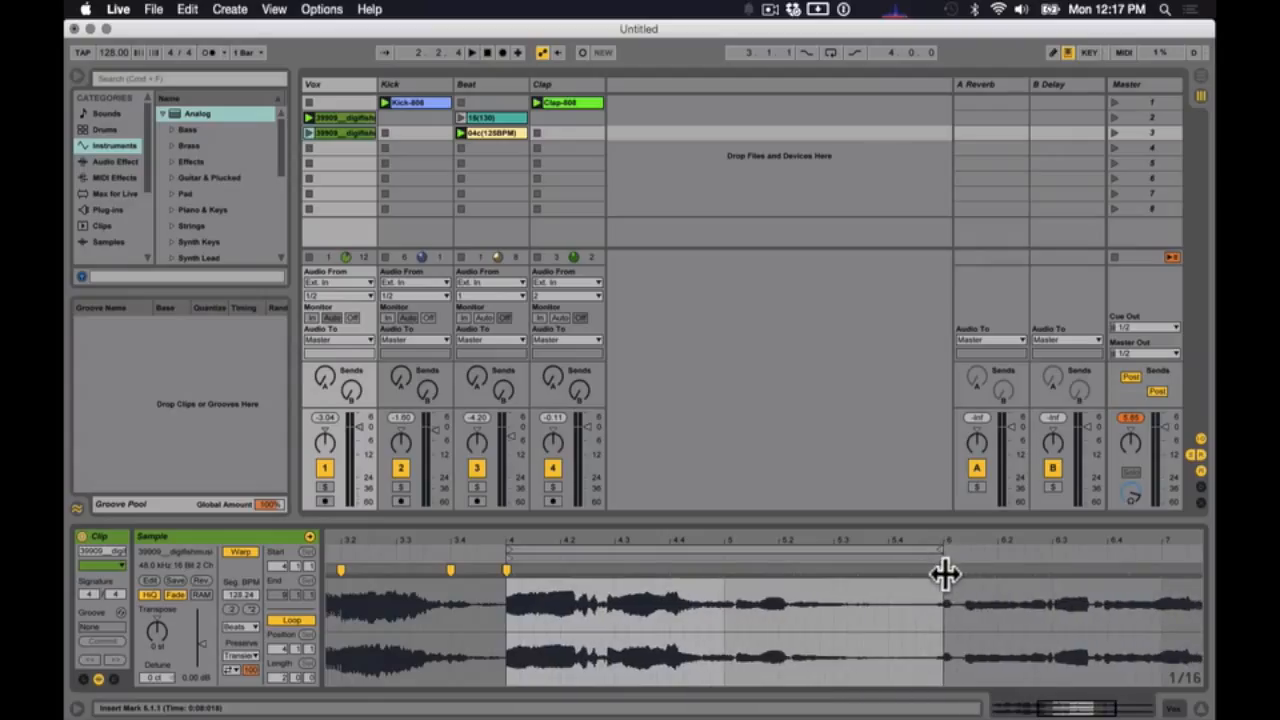
pyautogui.click(738, 571)
pyautogui.moveTo(738, 571); pyautogui.dragTo(780, 569)
# - Warp the second vocal phrase so its start falls on 4.4 and its end marker sits on 5.1.1
pyautogui.click(698, 572)
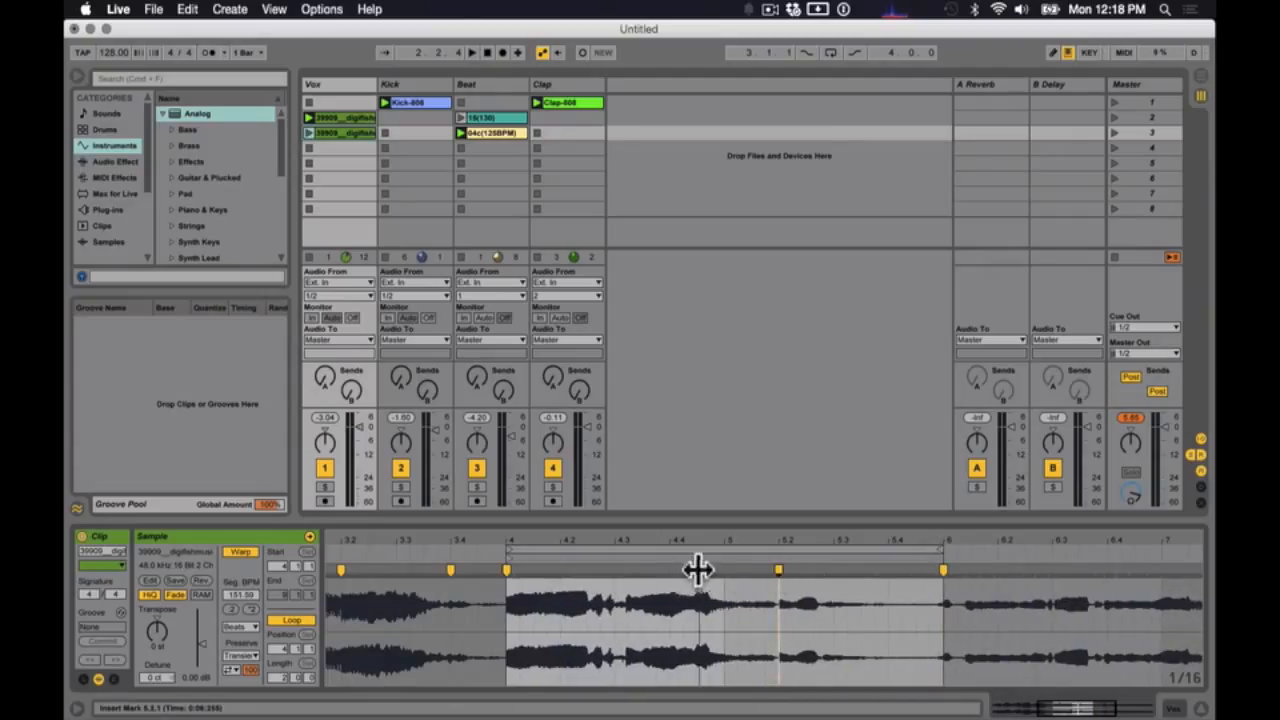
pyautogui.doubleClick(699, 570)
pyautogui.click(628, 570)
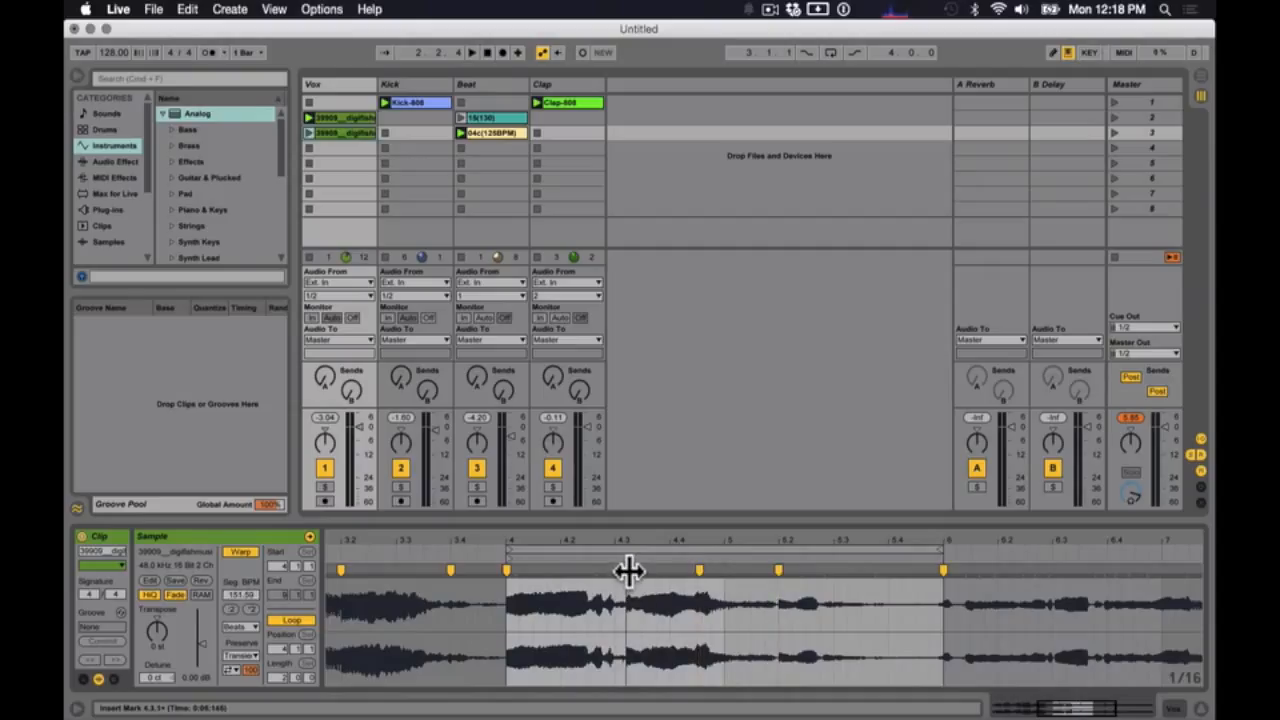
pyautogui.moveTo(699, 570); pyautogui.dragTo(671, 571)
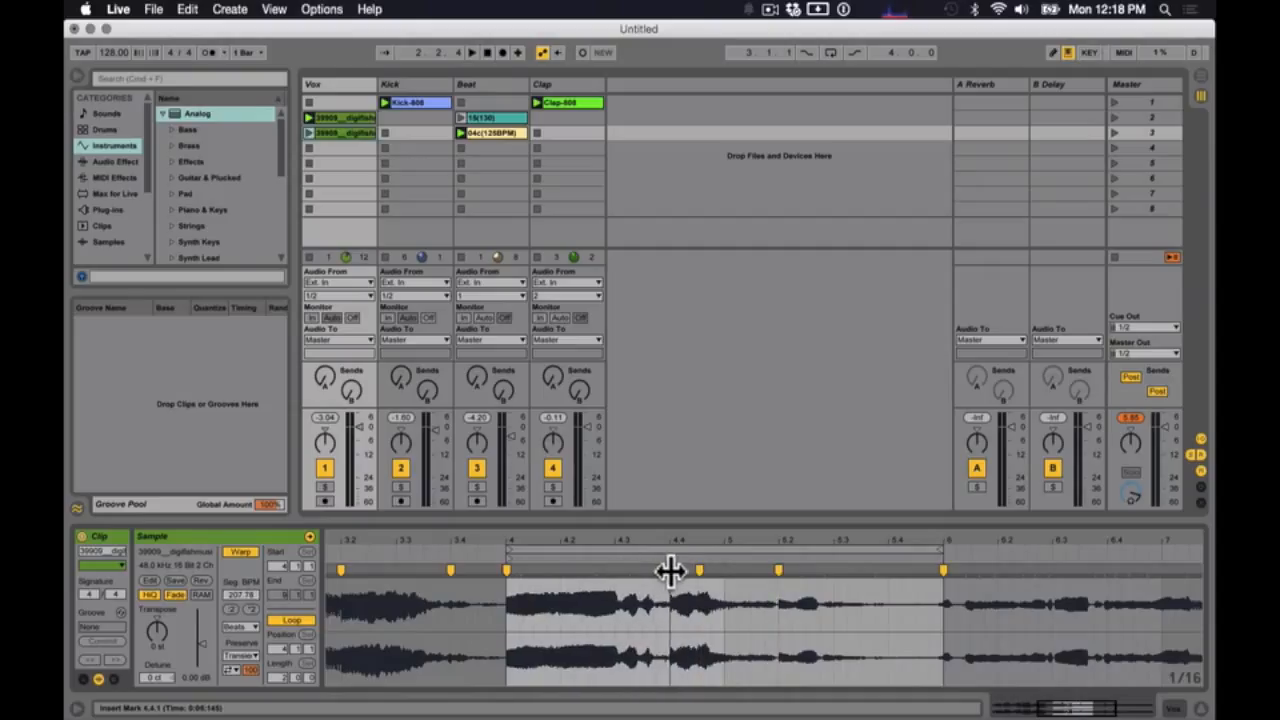
pyautogui.click(724, 568)
pyautogui.doubleClick(724, 569)
# - Place warp markers at 4.3, 4.3.3 and 4.4.3 to tighten the middle of the vocal loop
pyautogui.doubleClick(629, 569)
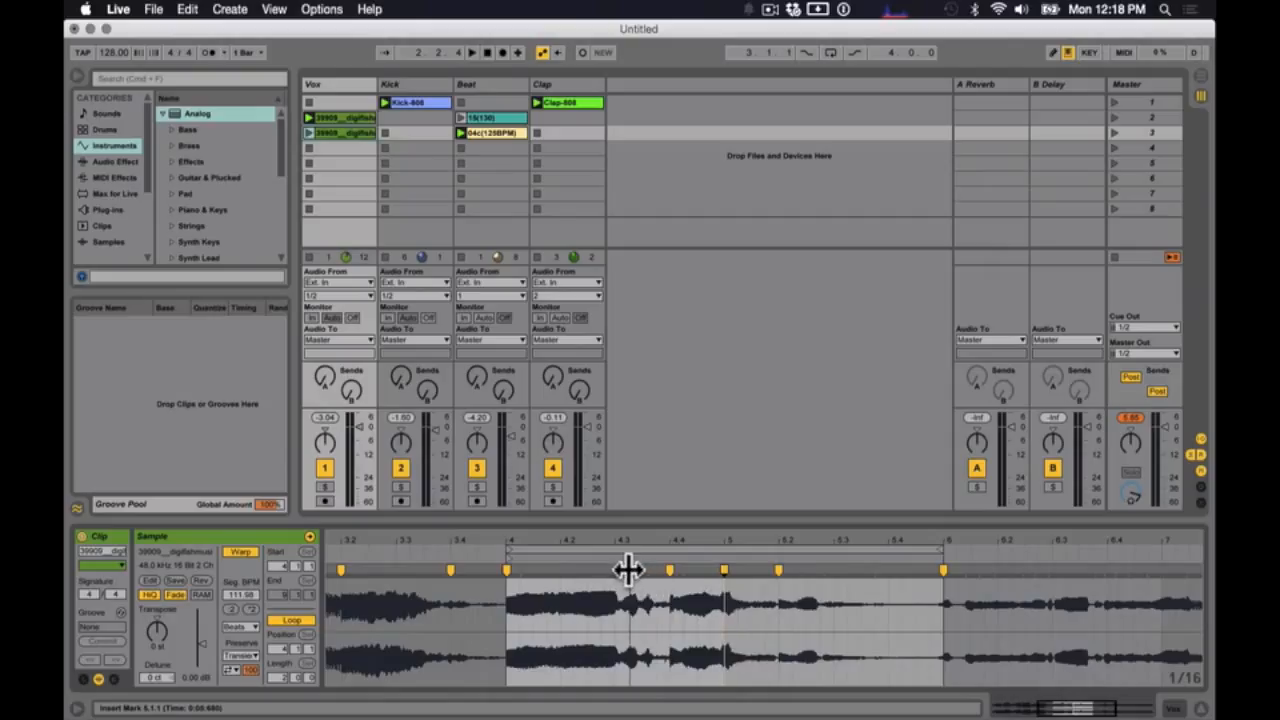
pyautogui.click(612, 565)
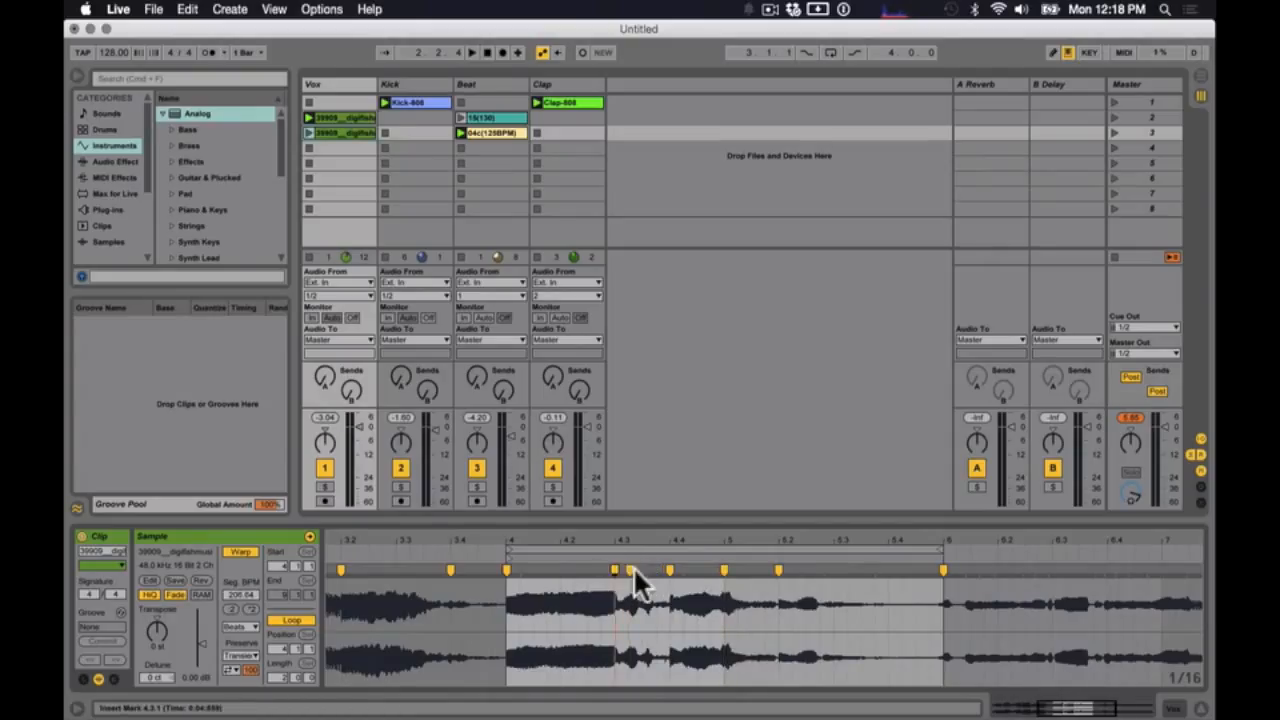
pyautogui.doubleClick(629, 569)
pyautogui.doubleClick(638, 569)
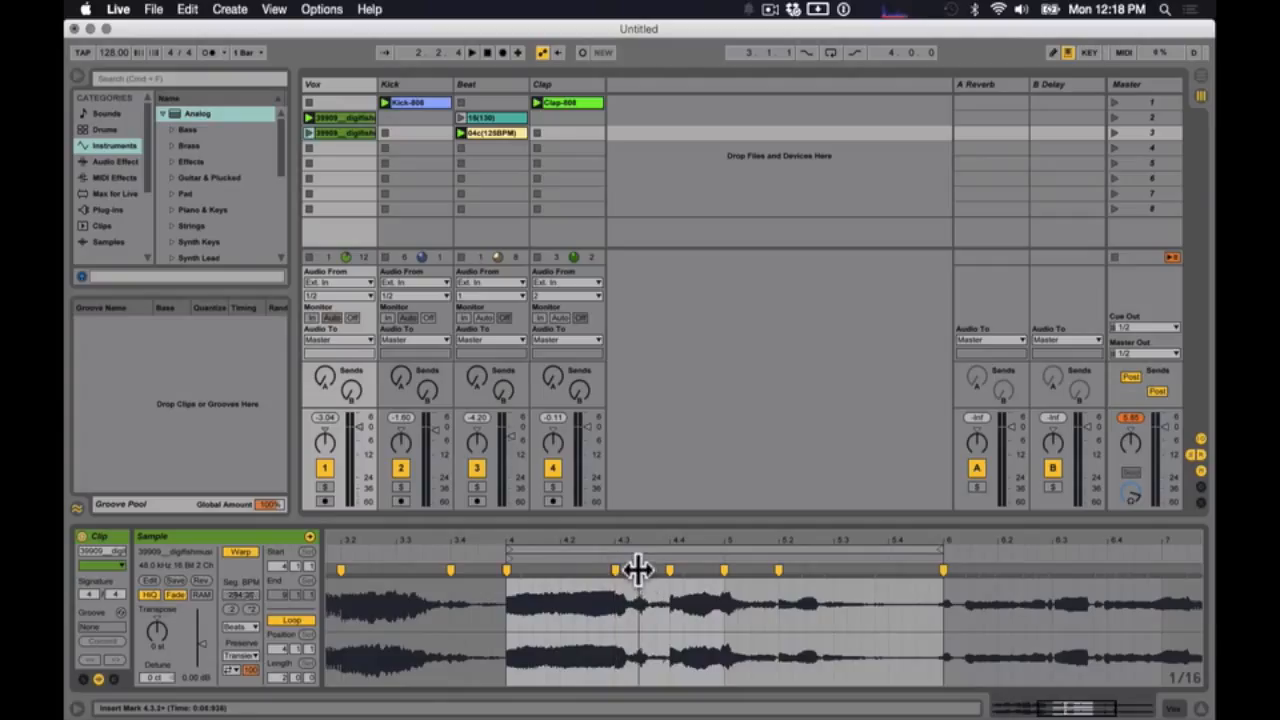
pyautogui.moveTo(638, 569); pyautogui.dragTo(641, 569)
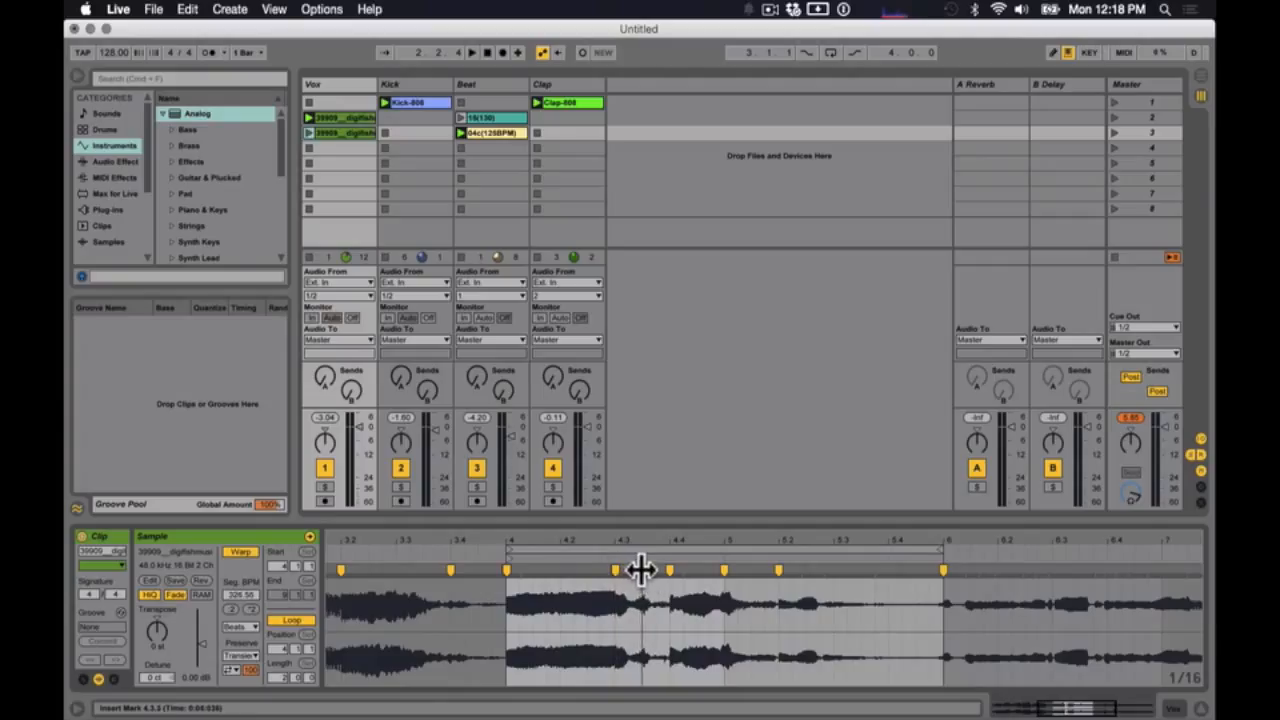
pyautogui.doubleClick(697, 569)
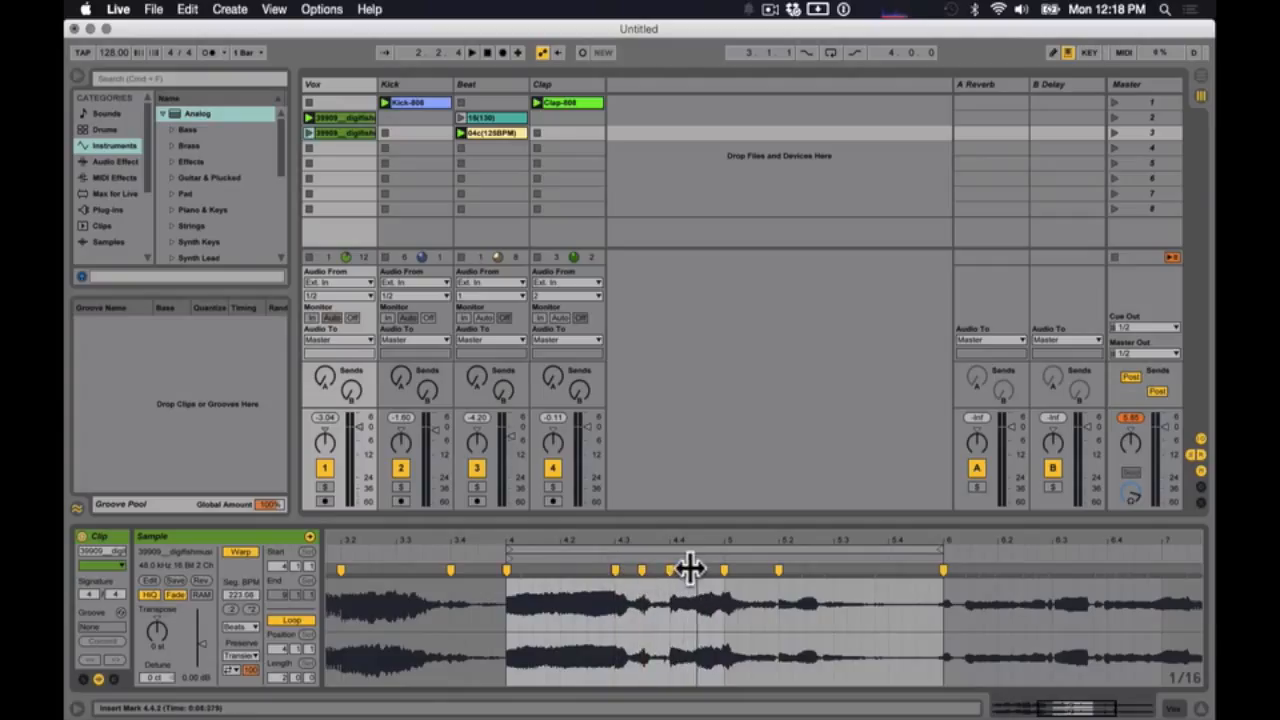
# - Add warp markers around the vocal tail in bar 5 and move them to 5.3 and 5.3.3
pyautogui.click(802, 598)
pyautogui.doubleClick(802, 569)
pyautogui.moveTo(802, 569); pyautogui.dragTo(860, 569)
pyautogui.doubleClick(850, 569)
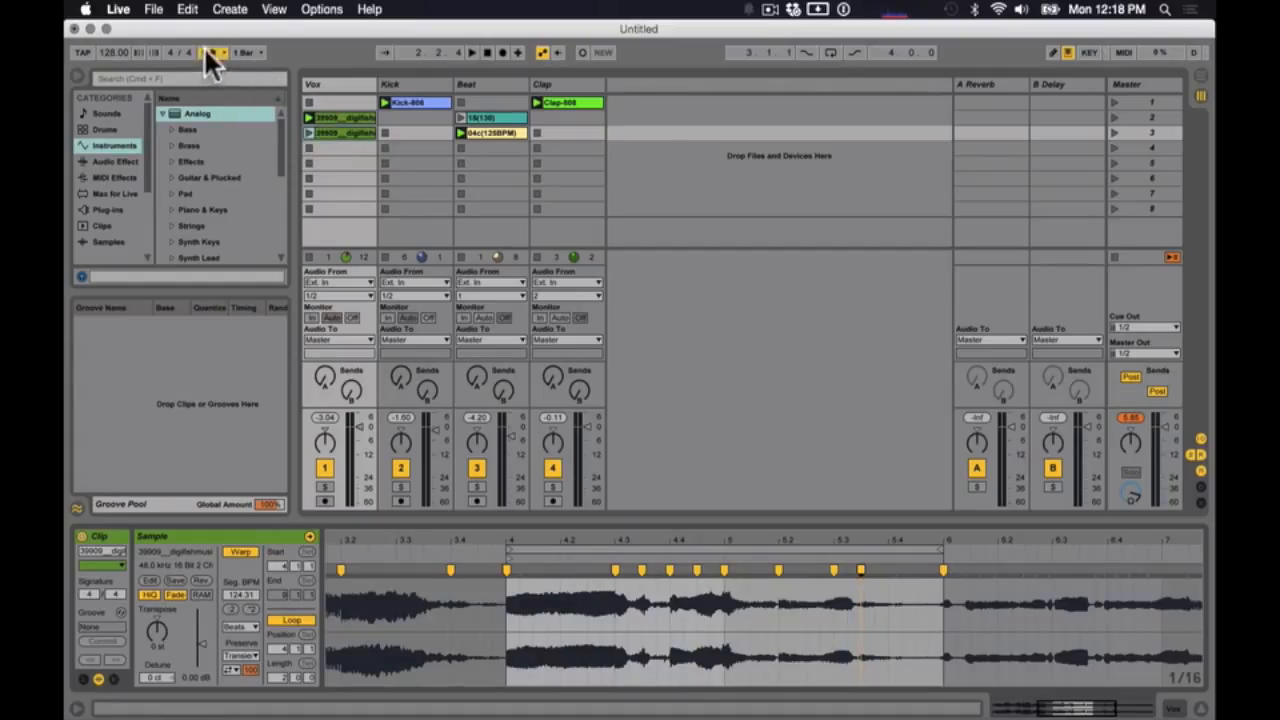
# - Audition the scene 3 vocal clip soloed with the metronome, and move its warp marker from 5.3.3 to 5.4
pyautogui.click(324, 487)
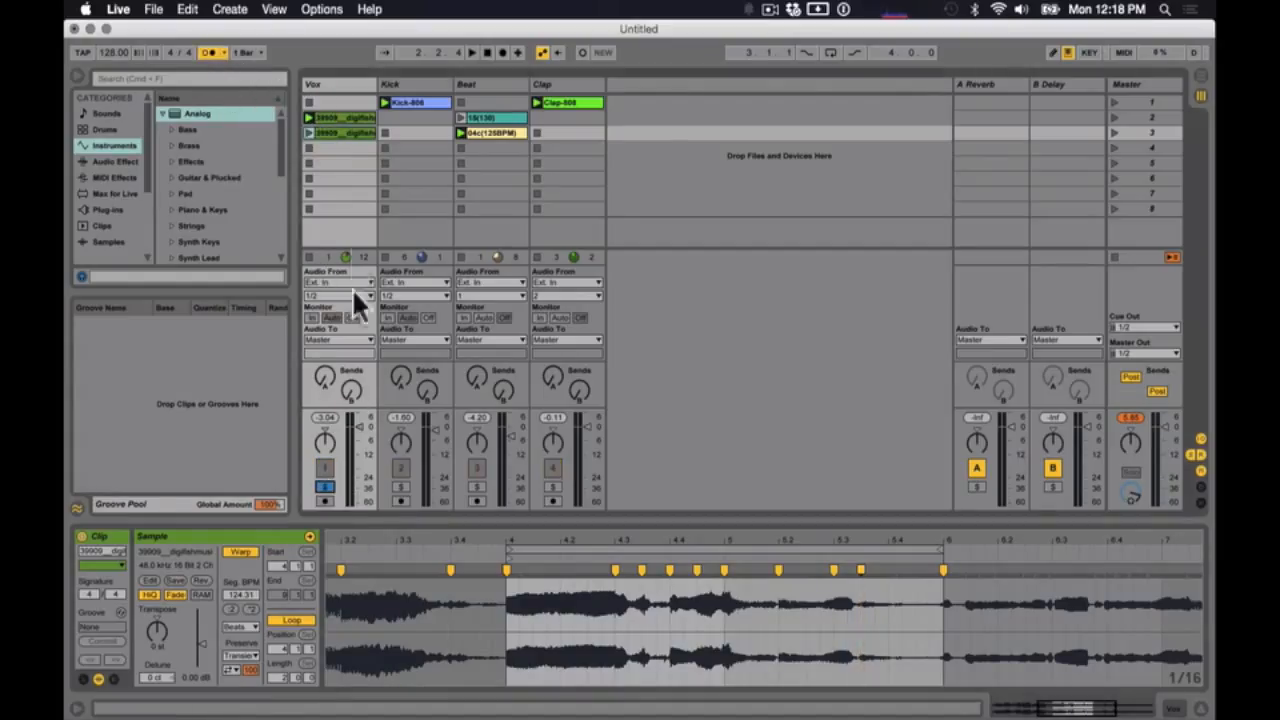
pyautogui.click(307, 129)
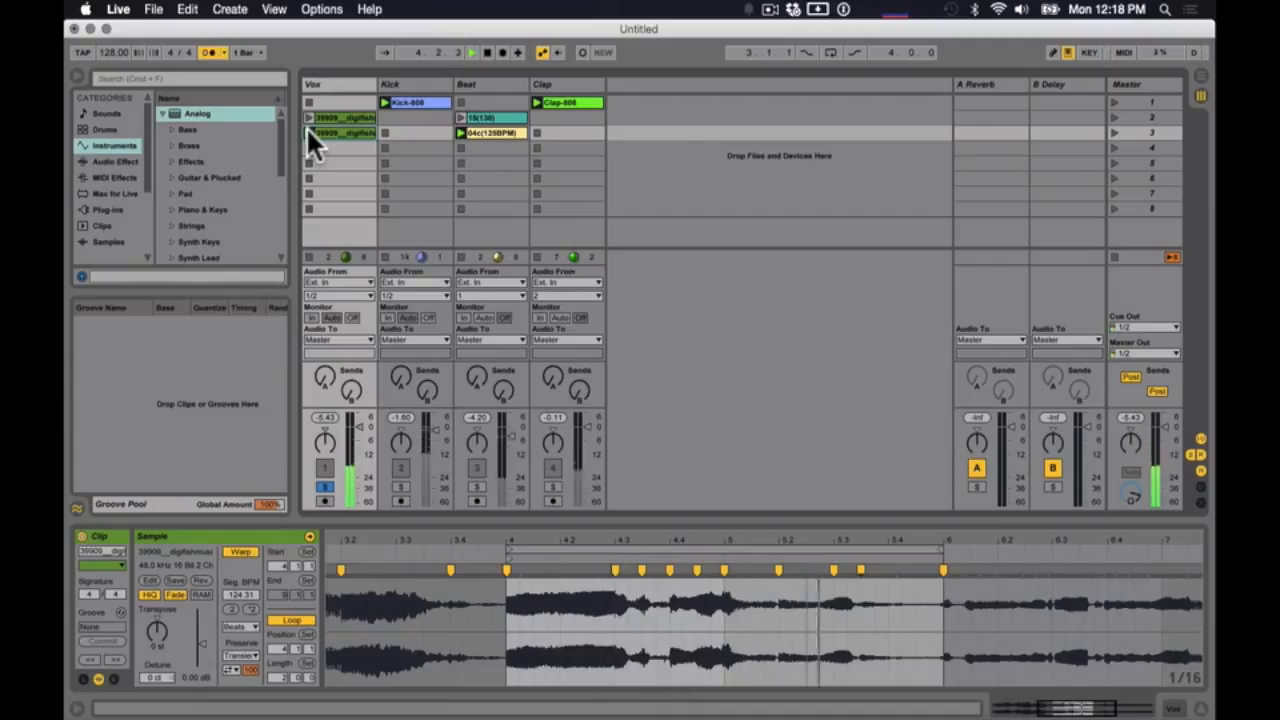
pyautogui.press('space')
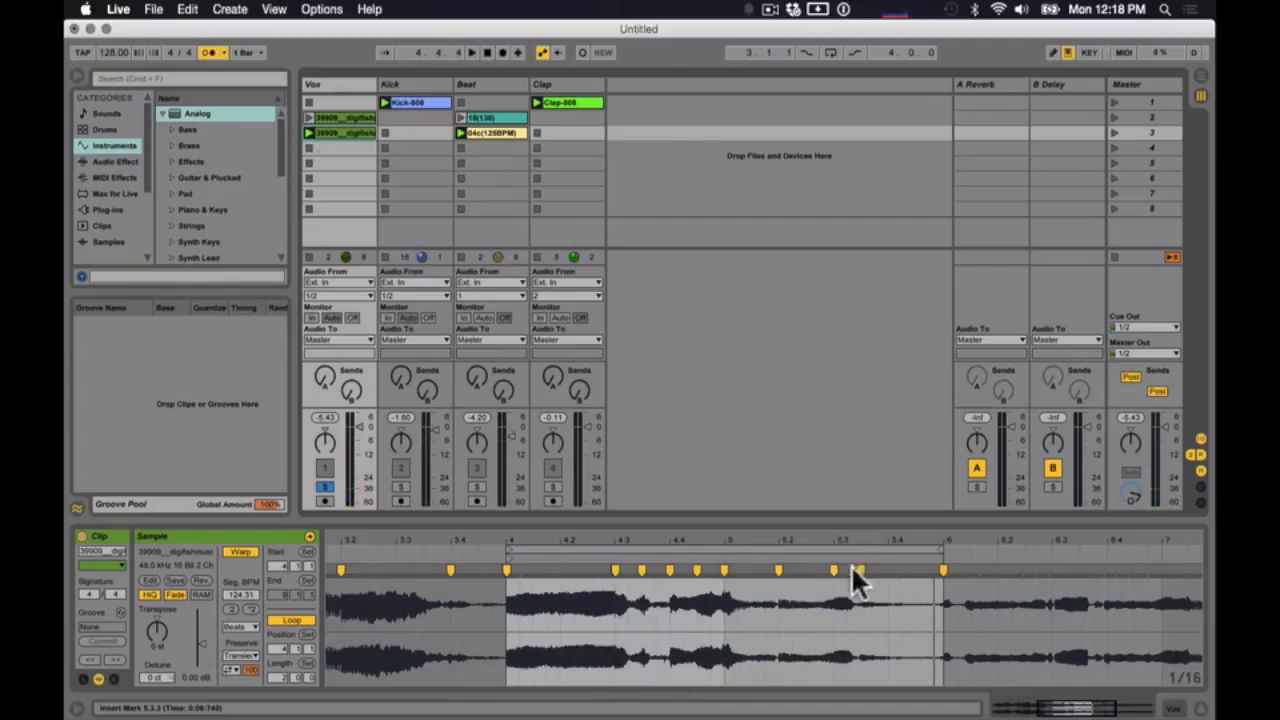
pyautogui.moveTo(857, 570); pyautogui.dragTo(887, 568)
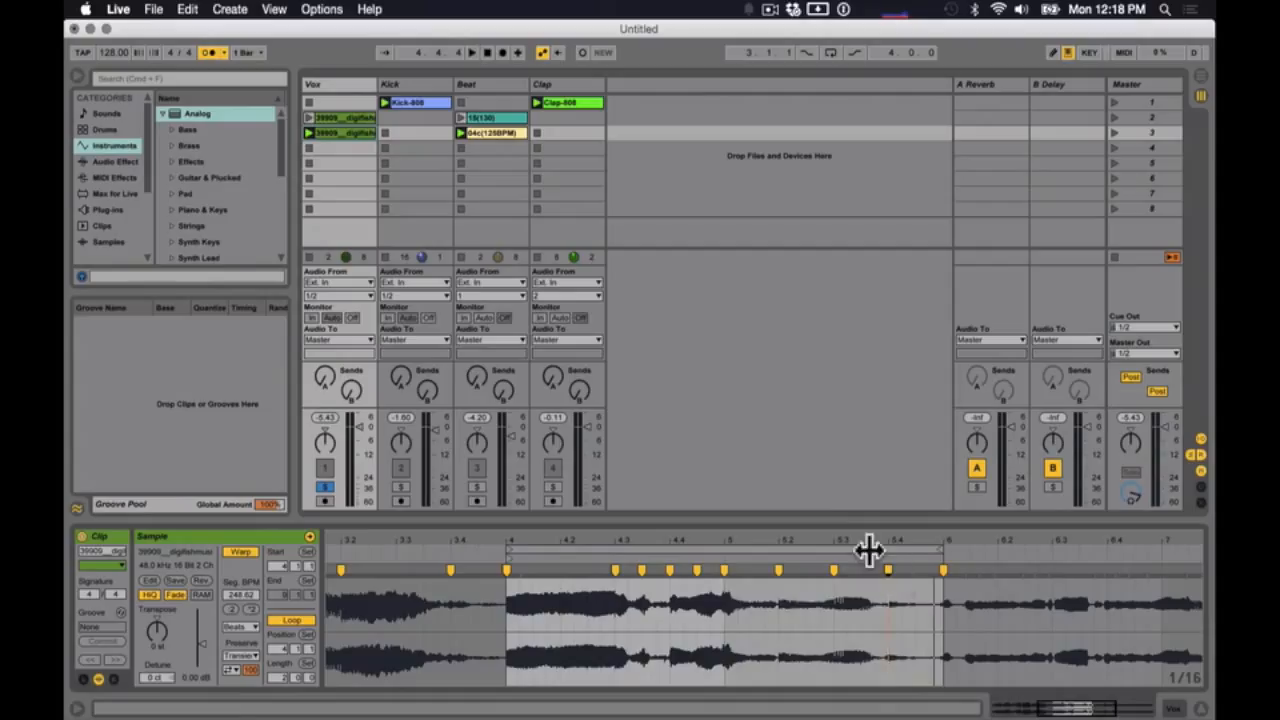
pyautogui.press('space')
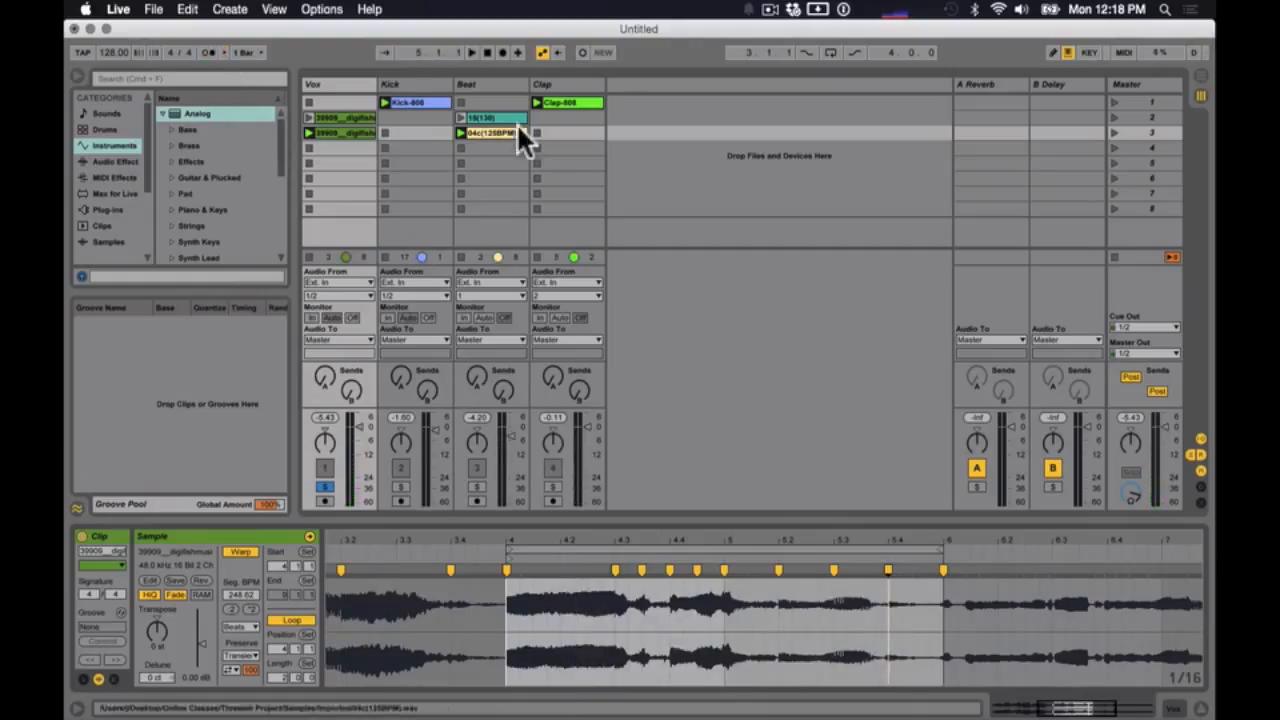
# - Launch scene 3, unsolo the Vox track to hear it with the beat, and stop playback
pyautogui.click(1114, 132)
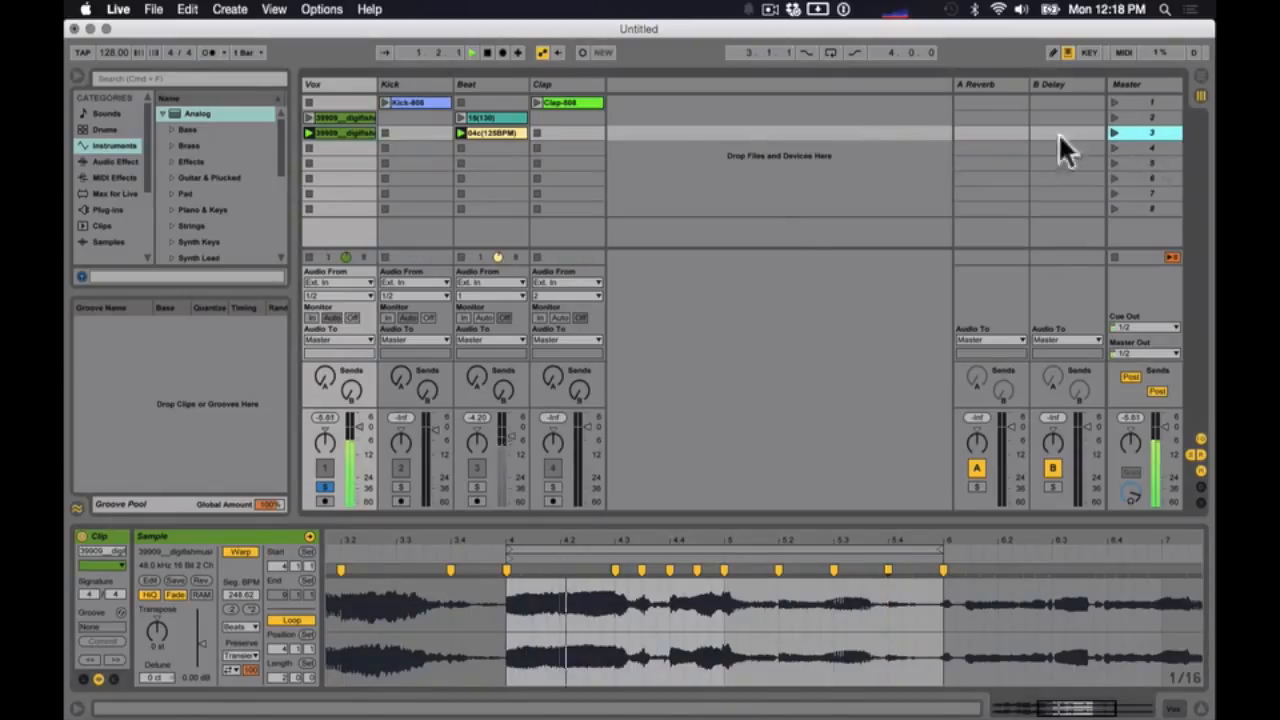
pyautogui.click(326, 486)
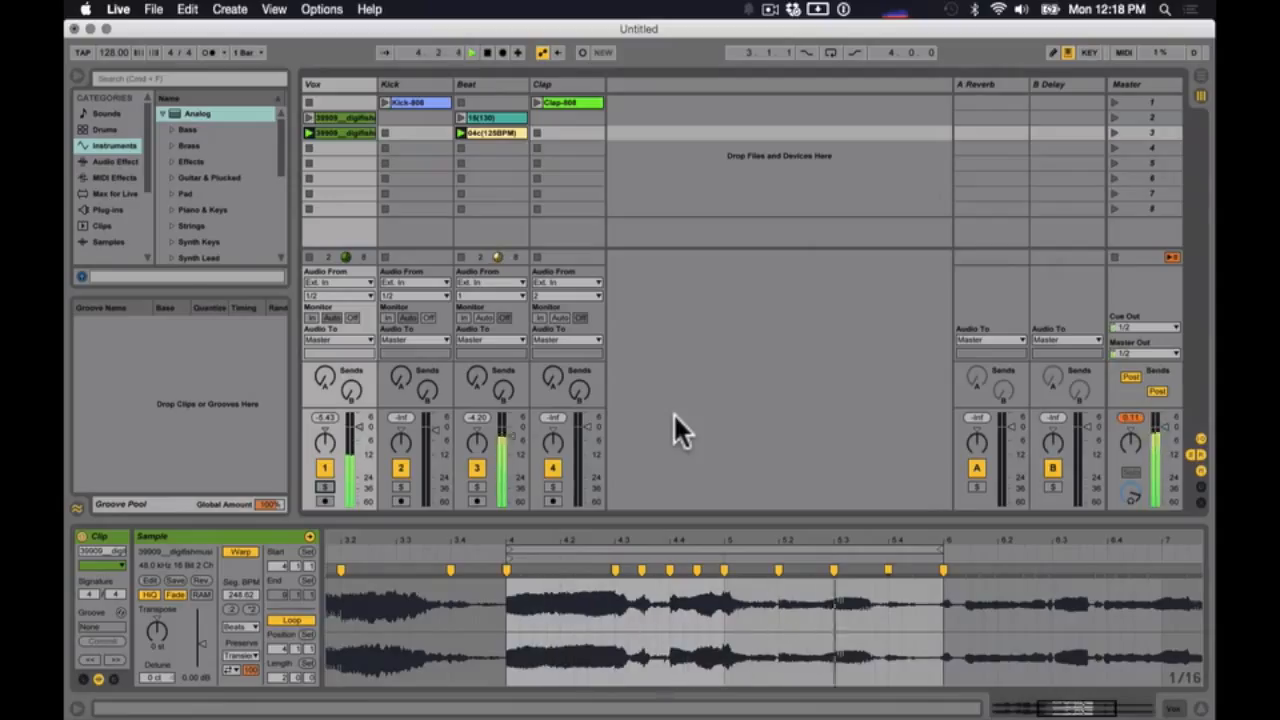
pyautogui.press('space')
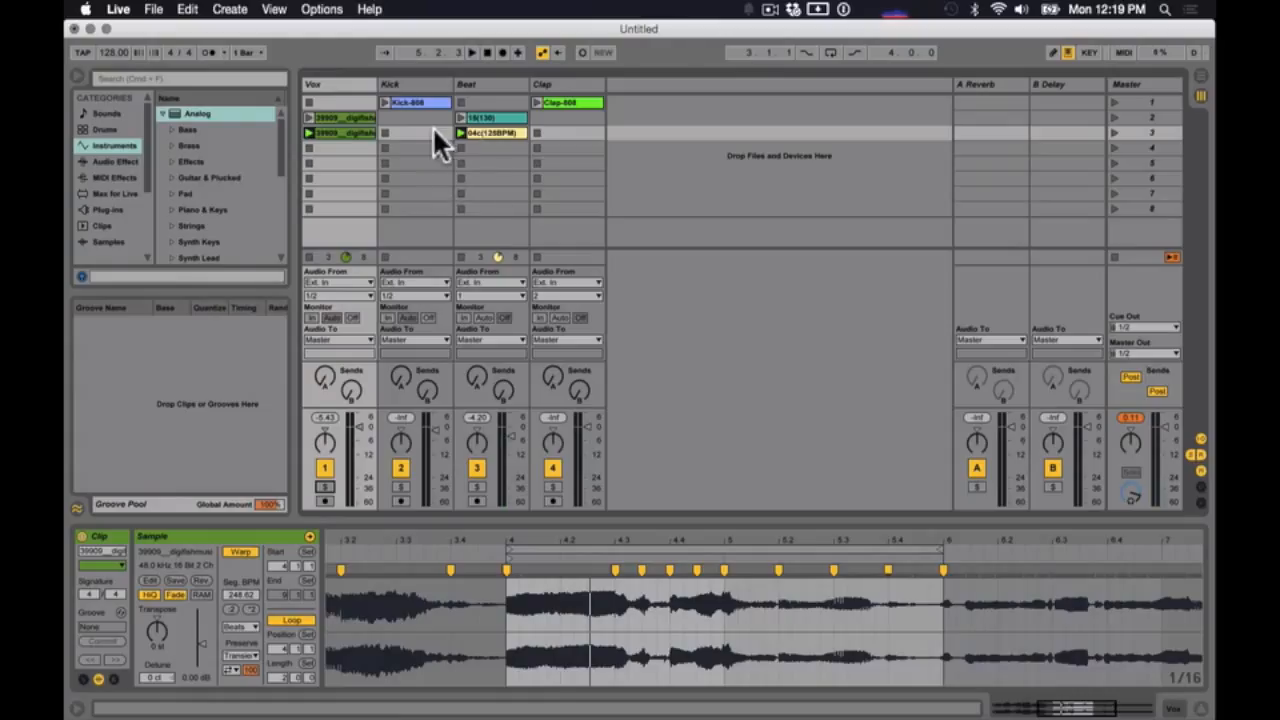
# - Remove the clip stop buttons from the scene 3 slots of the Kick and Clap tracks
pyautogui.click(1148, 133)
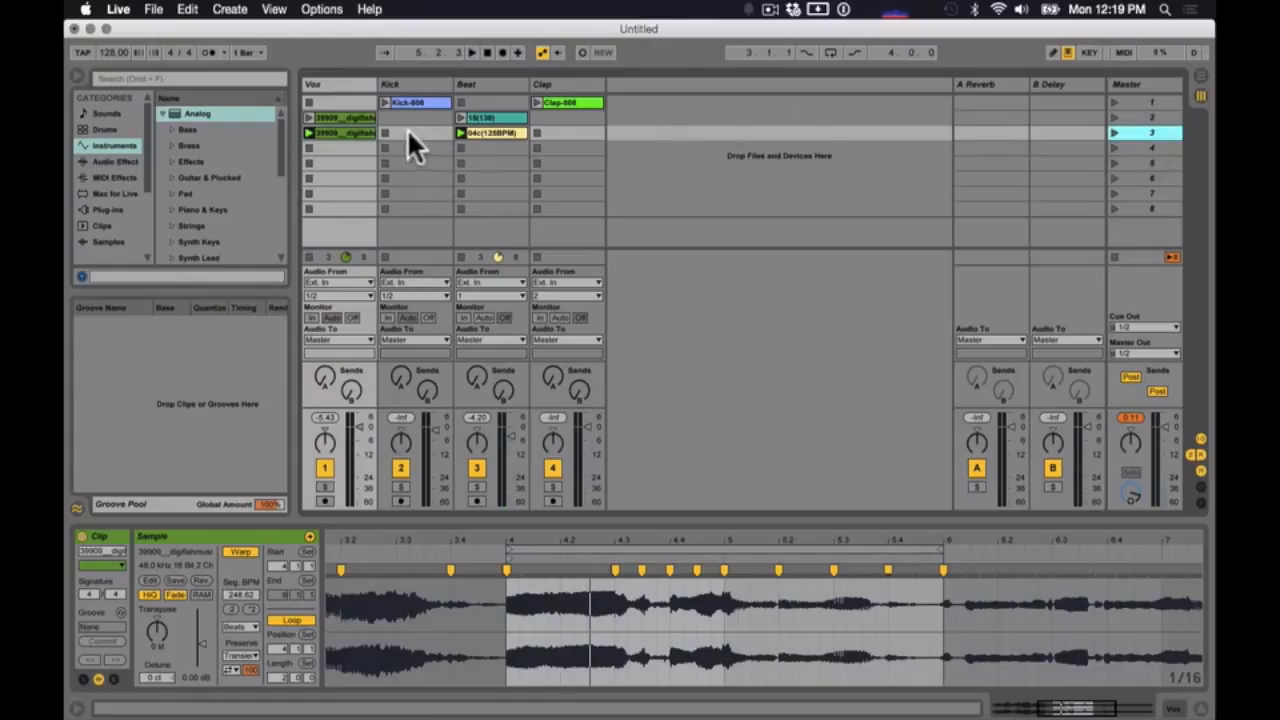
pyautogui.click(404, 101)
pyautogui.click(580, 102)
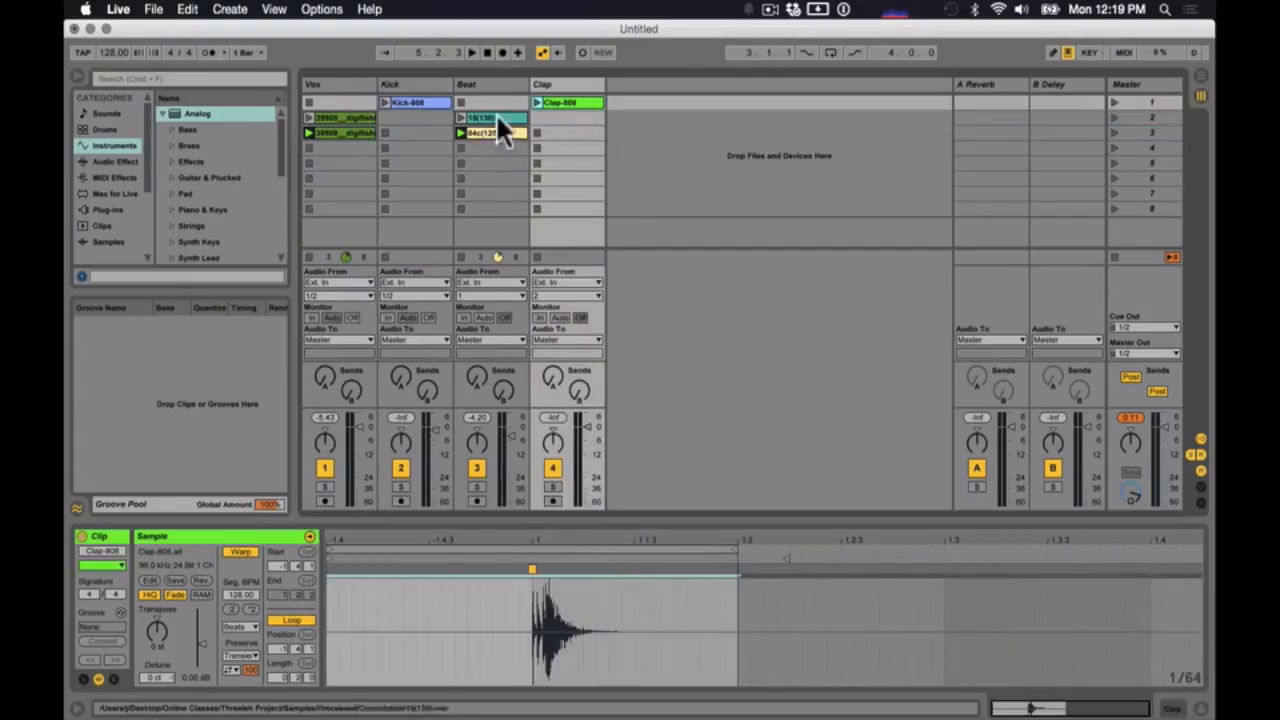
pyautogui.click(408, 134)
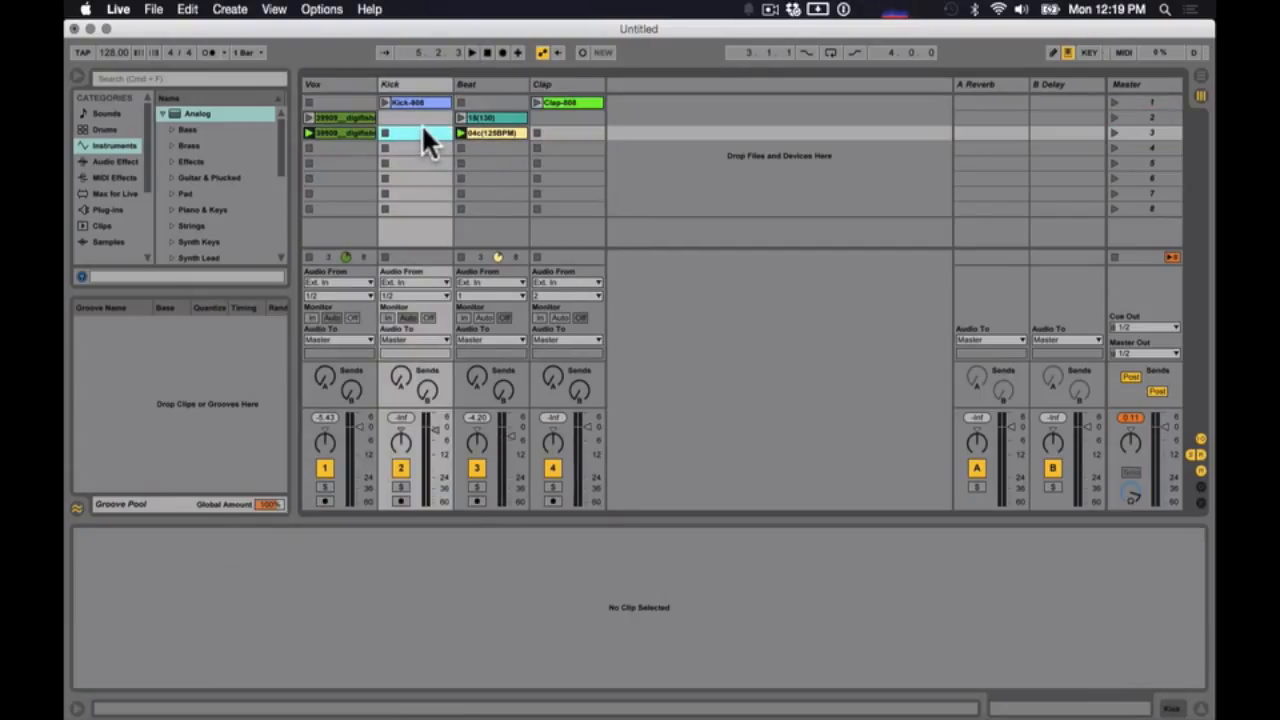
pyautogui.click(556, 132)
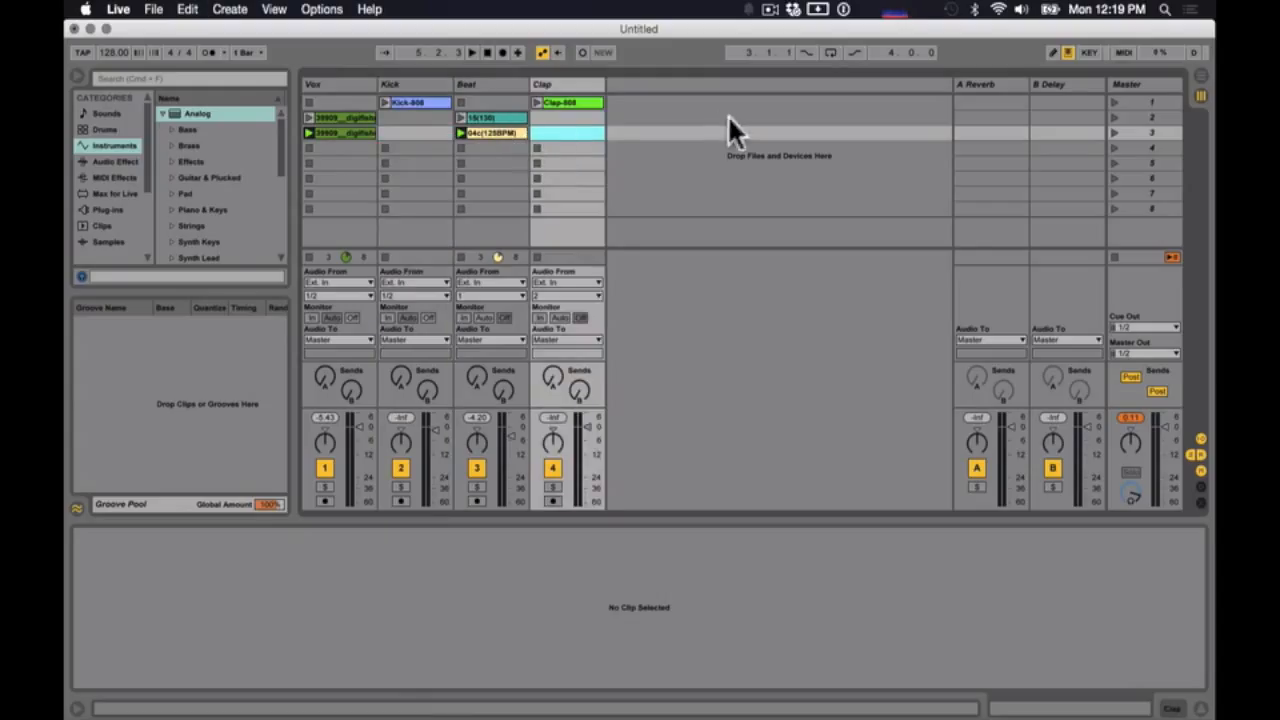
# - Audition the arrangement by launching scenes 1, 3, 2 and 3 in turn, and stop playback
pyautogui.click(1112, 102)
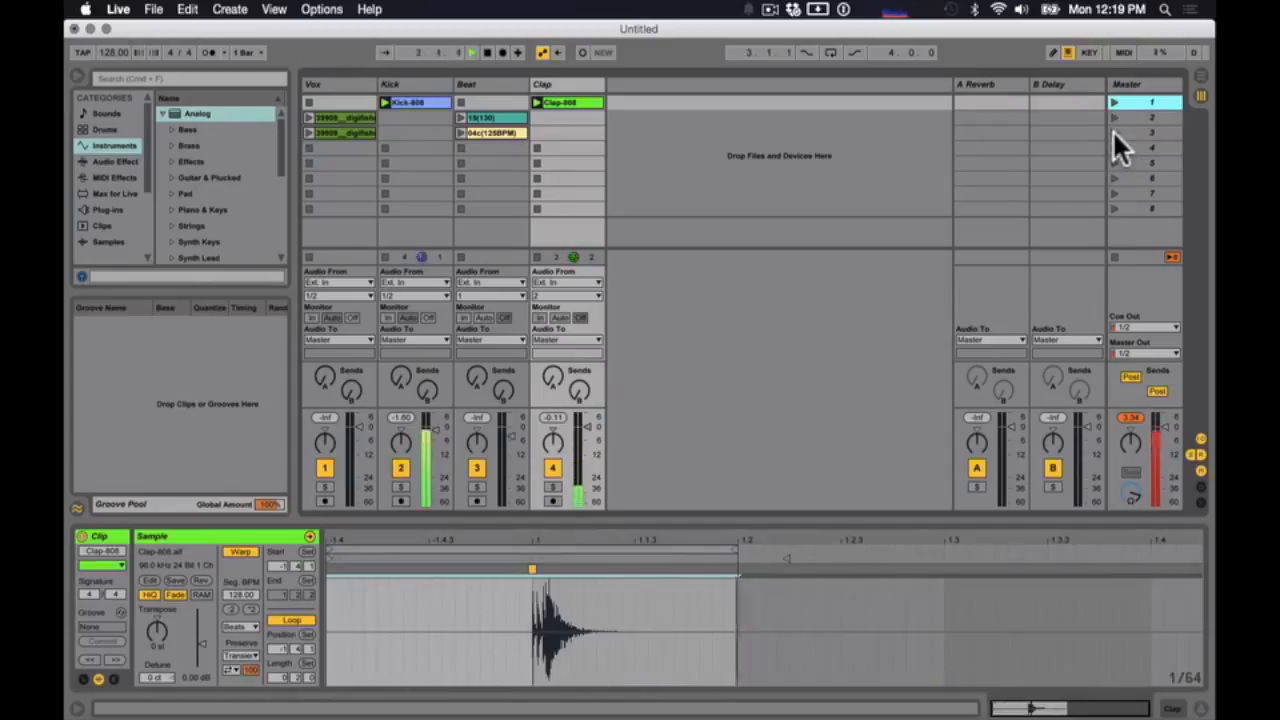
pyautogui.click(1113, 132)
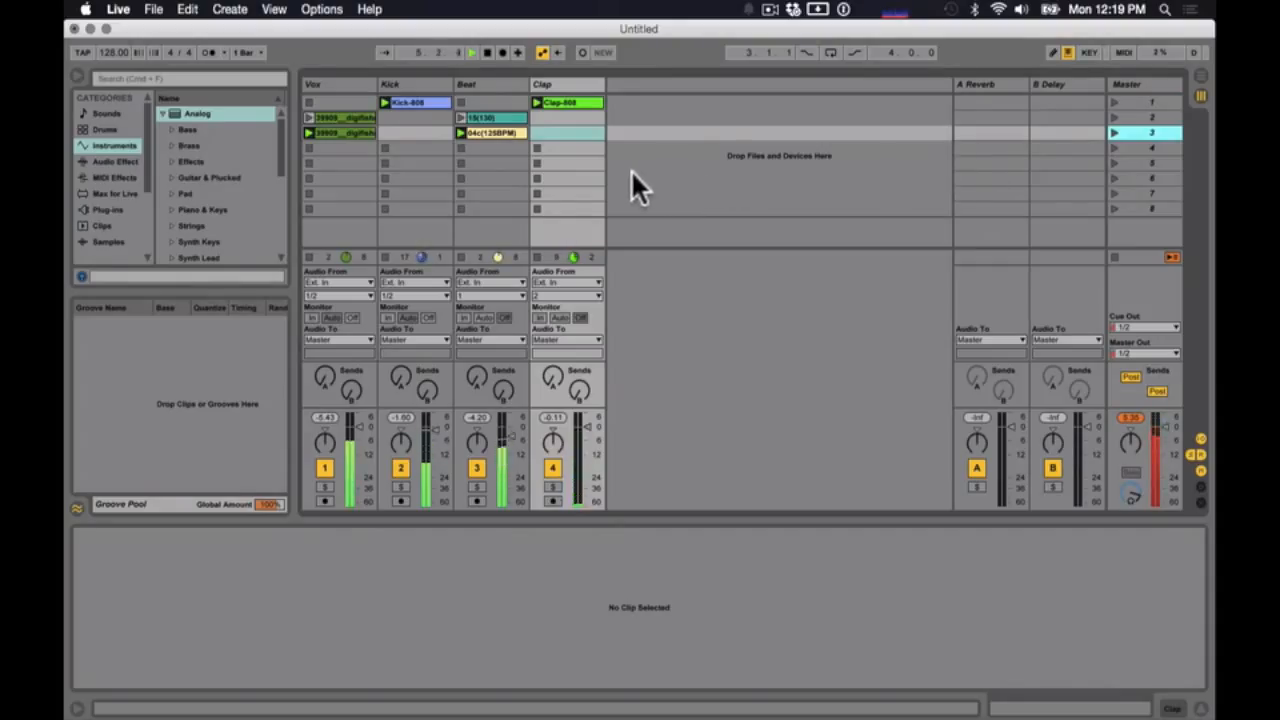
pyautogui.click(1113, 117)
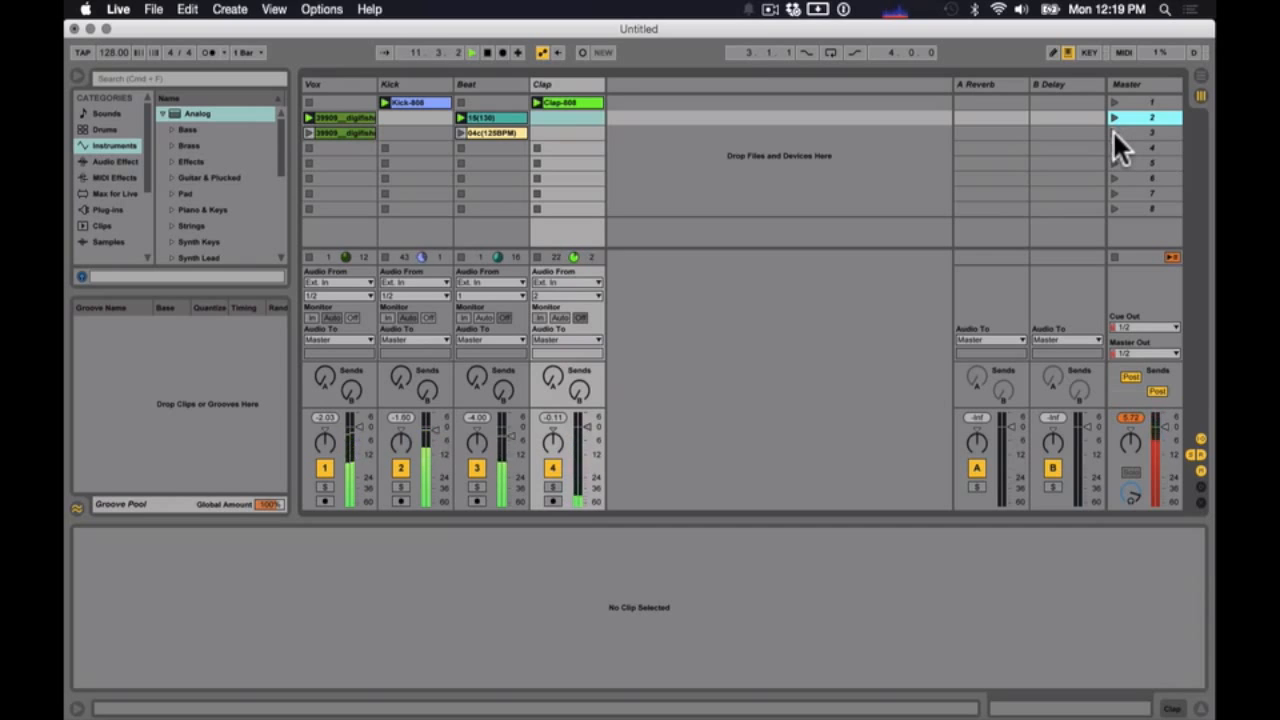
pyautogui.click(1113, 131)
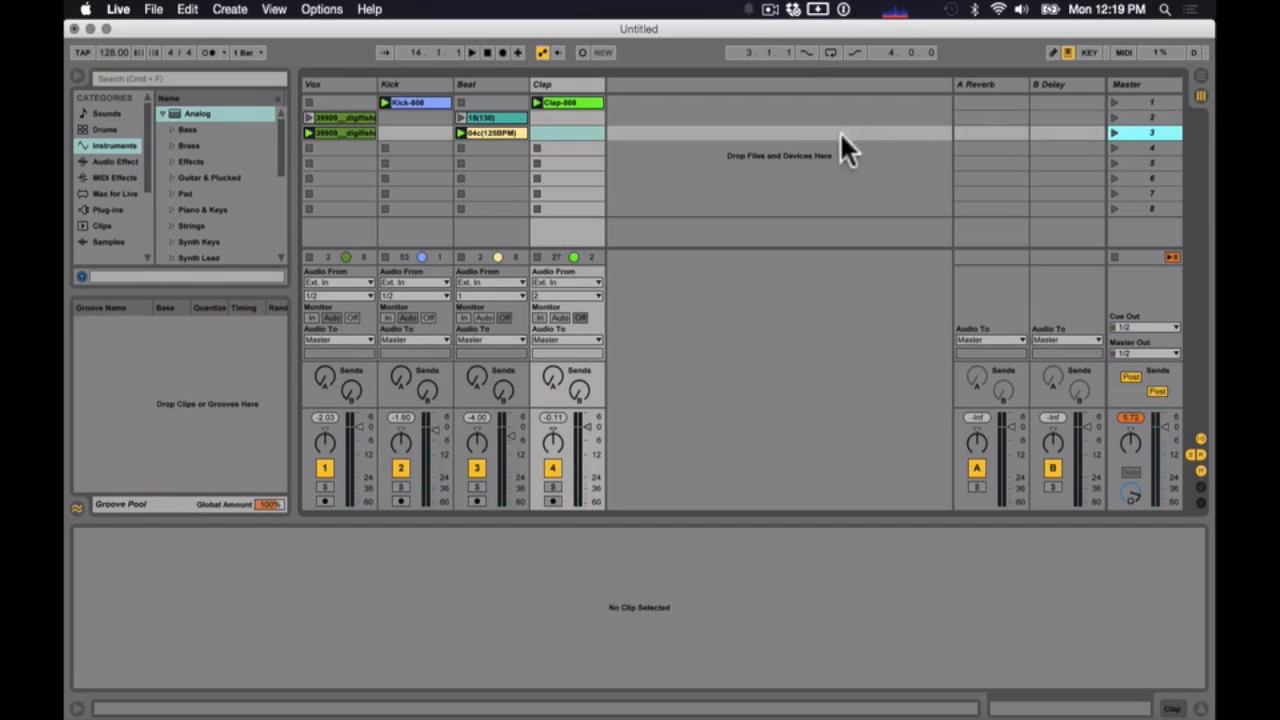
# - Insert a new audio track directly after the Vox track
pyautogui.click(417, 148)
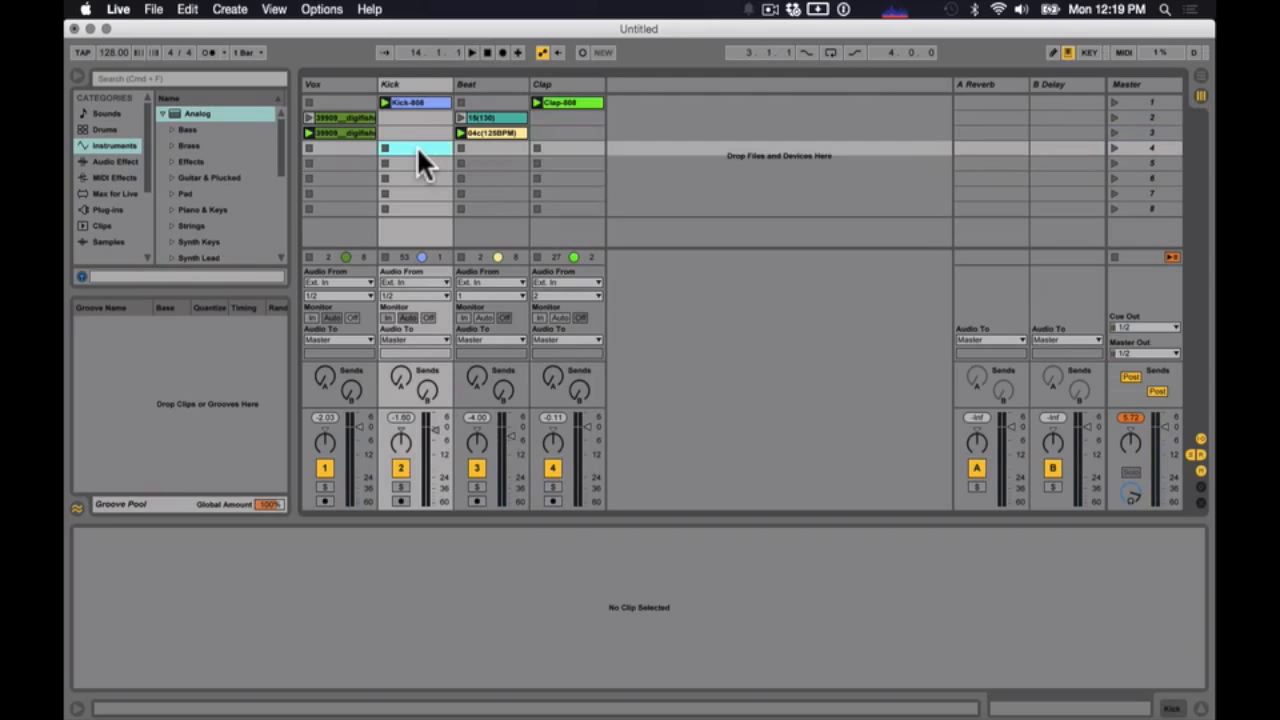
pyautogui.click(395, 83)
pyautogui.click(343, 84)
pyautogui.click(339, 128)
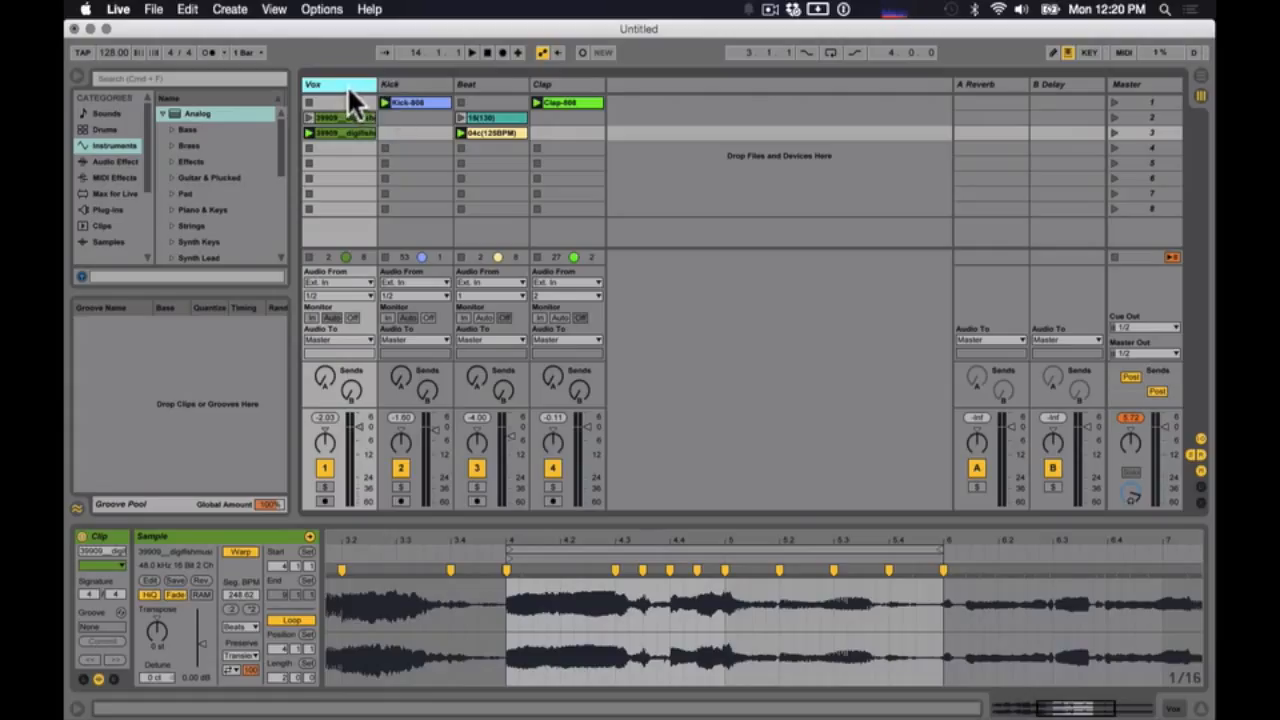
pyautogui.rightClick(348, 88)
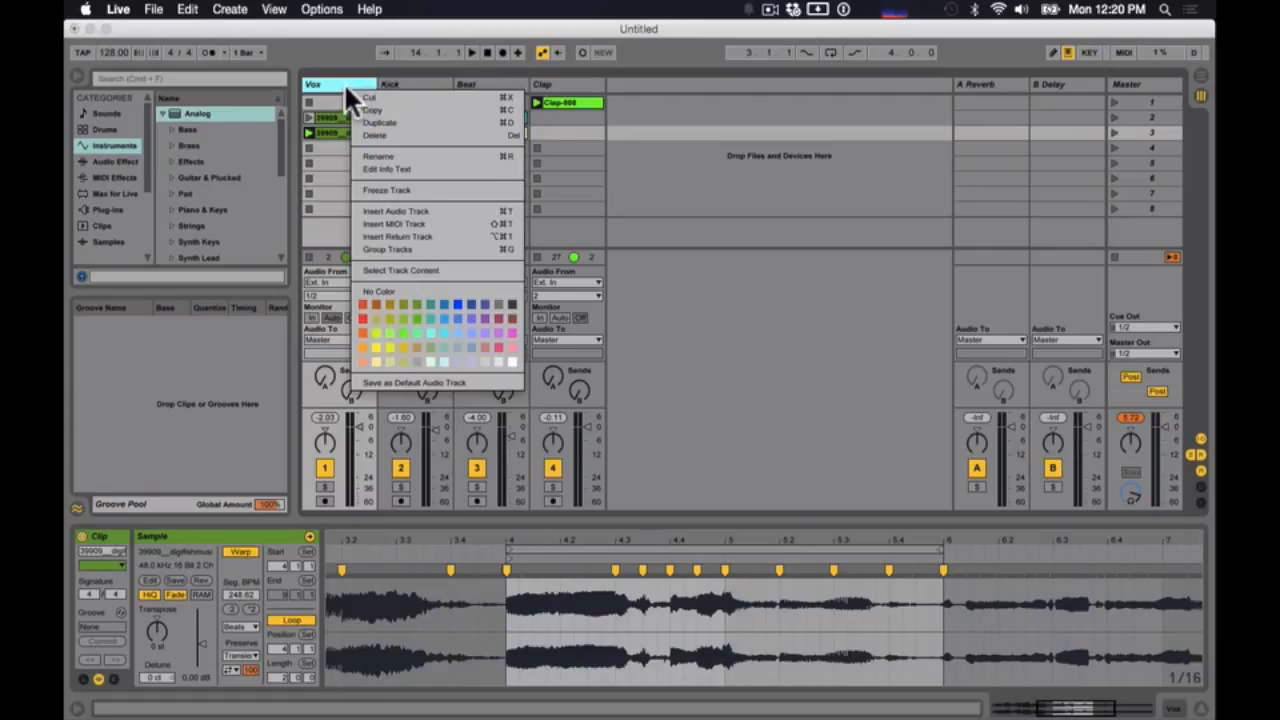
pyautogui.click(385, 212)
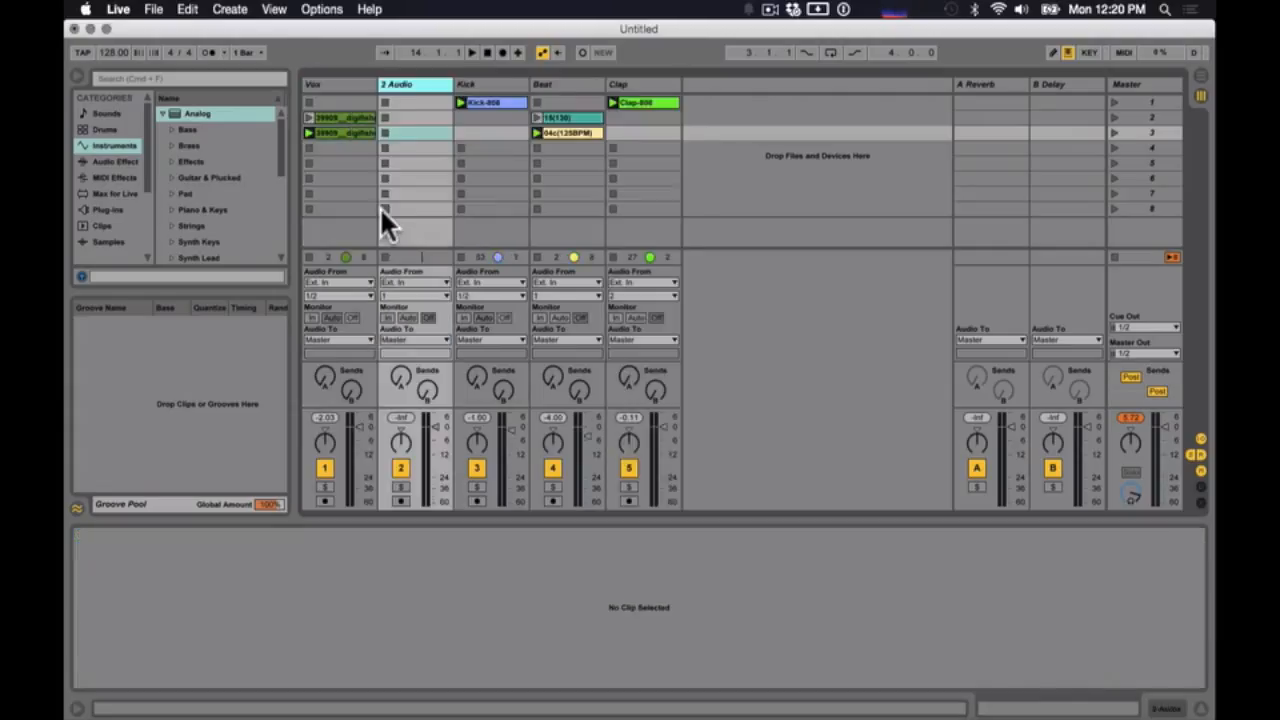
# - Copy the scene 3 vocal clip into the scene 3 slot of the 2 Audio track and transpose the copy to 4 st
pyautogui.click(349, 128)
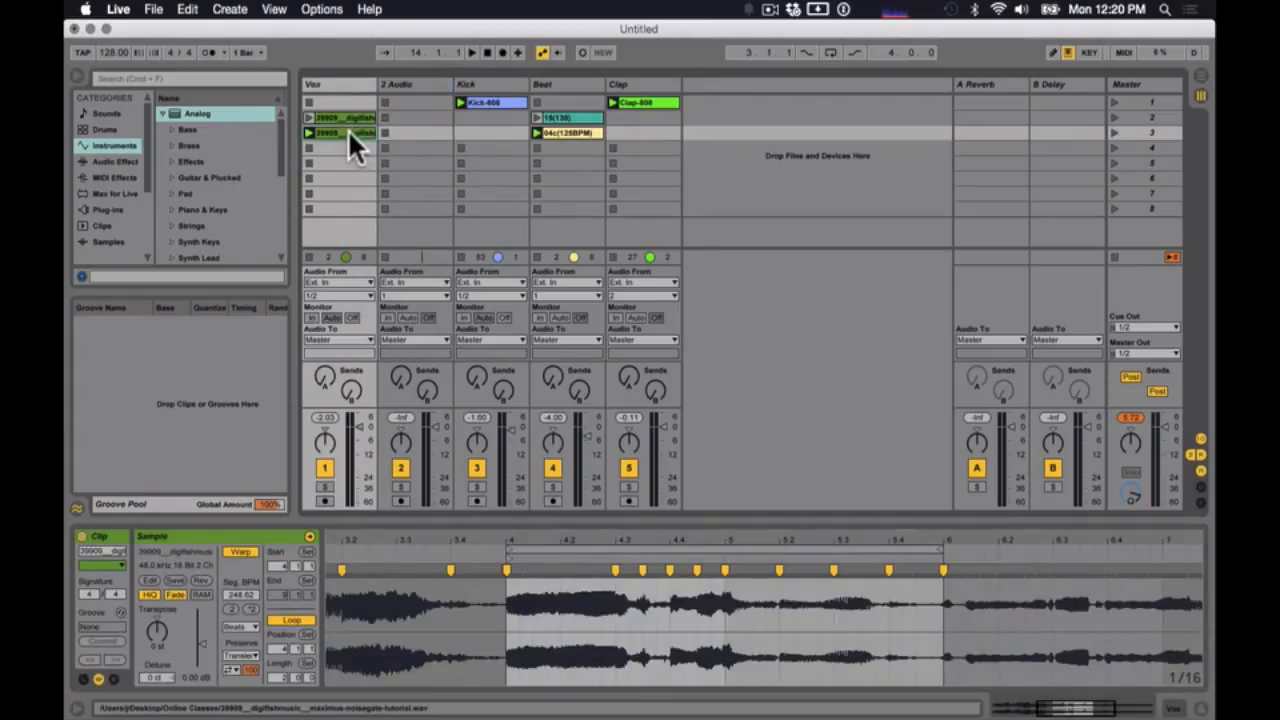
pyautogui.moveTo(347, 129); pyautogui.dragTo(409, 129)
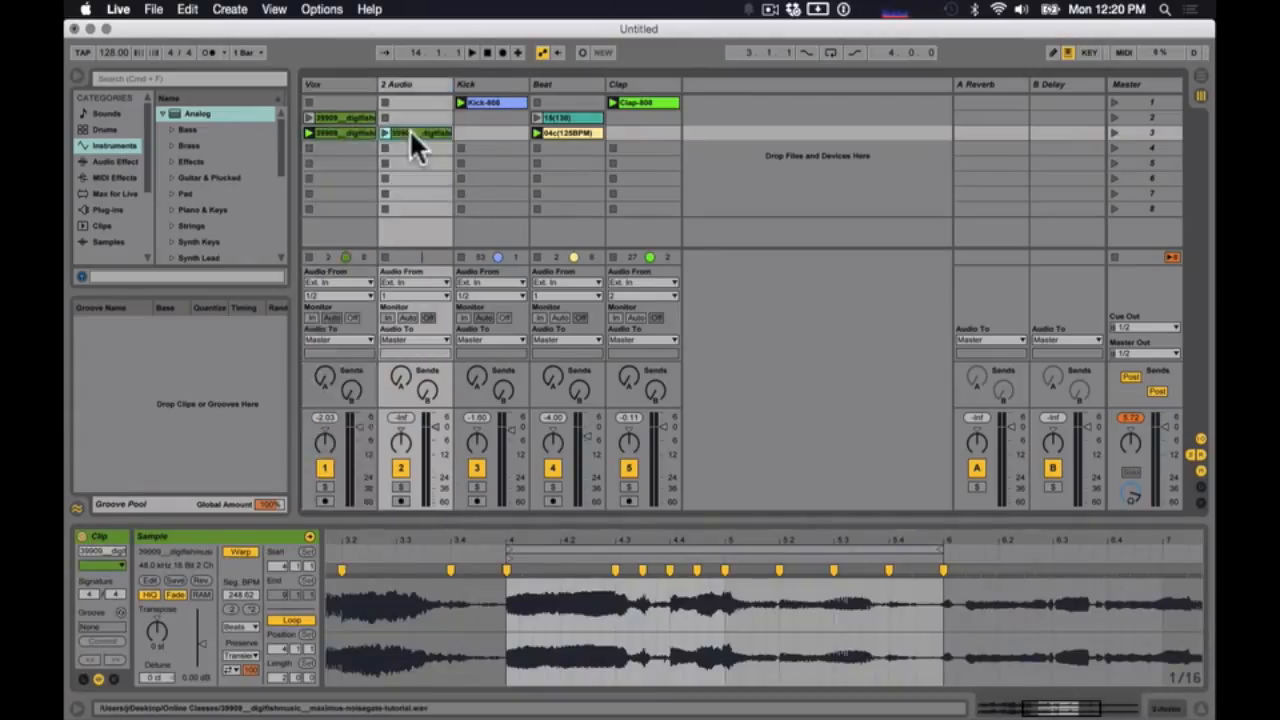
pyautogui.click(332, 129)
pyautogui.click(403, 133)
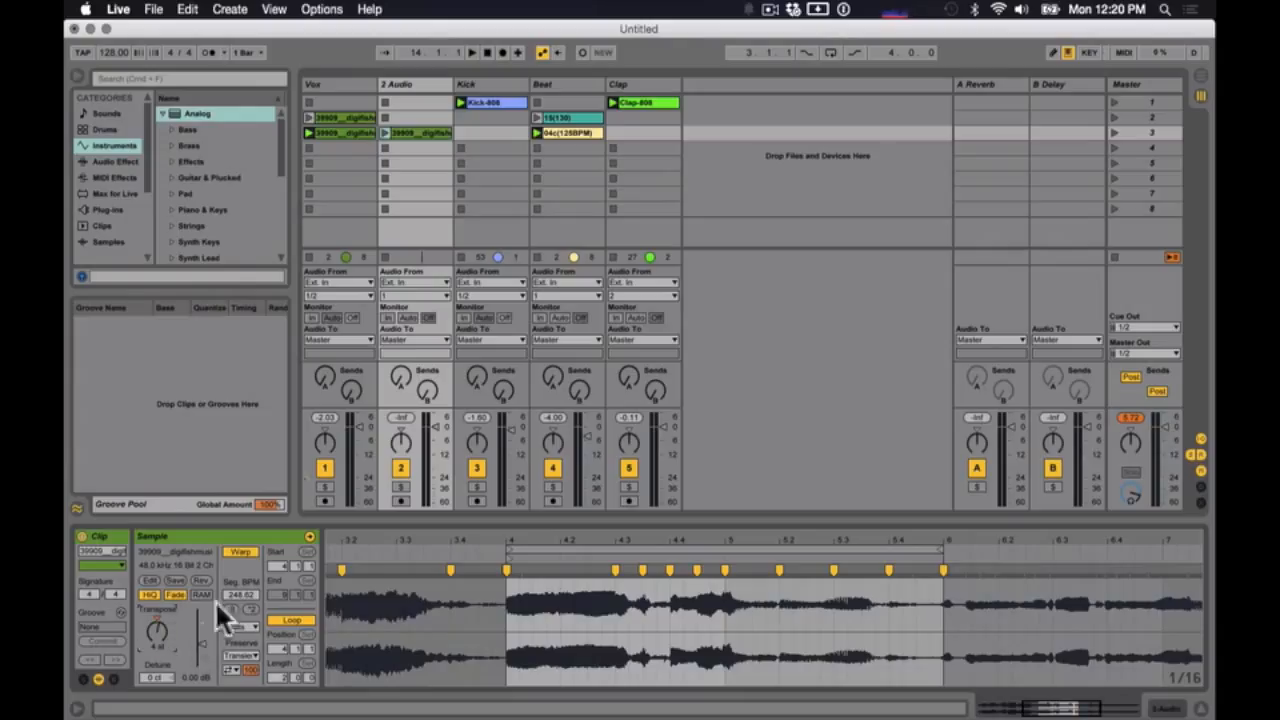
# - Launch scene 3 and, while it plays, lower the 2 Audio track's volume and set its vocal clip's transposition to 3 st
pyautogui.click(1114, 131)
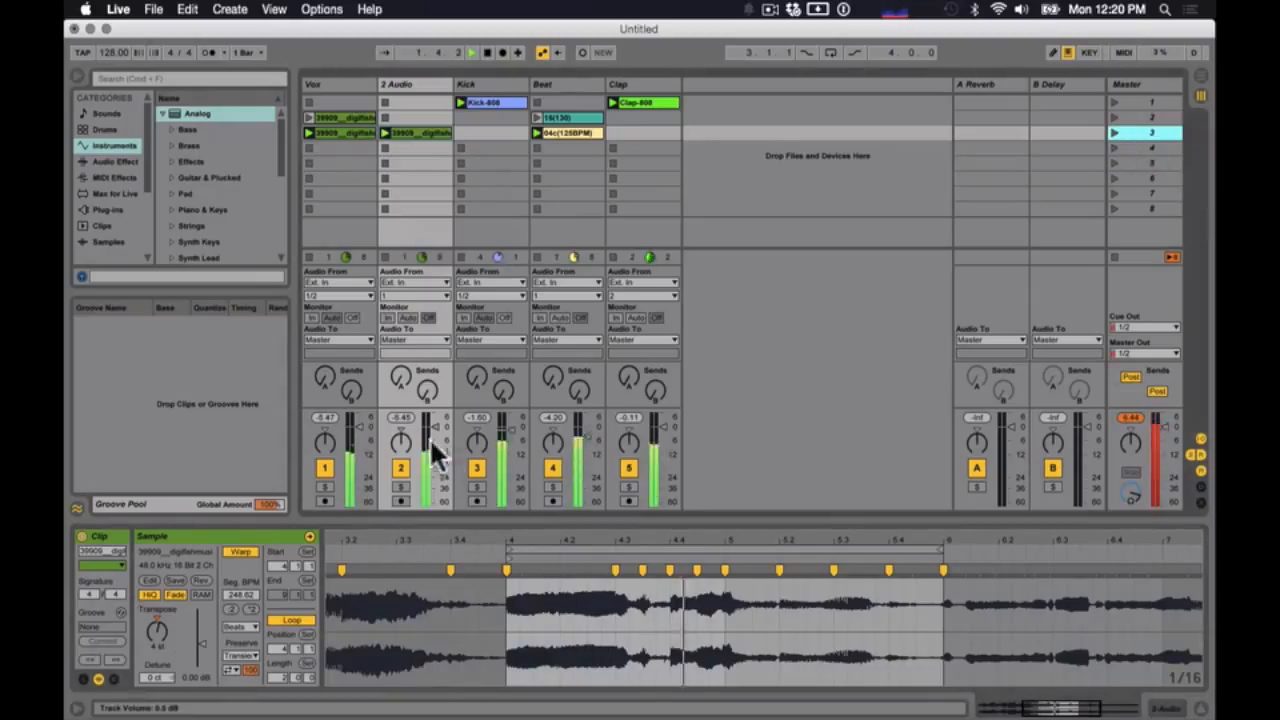
pyautogui.moveTo(433, 429); pyautogui.dragTo(436, 443)
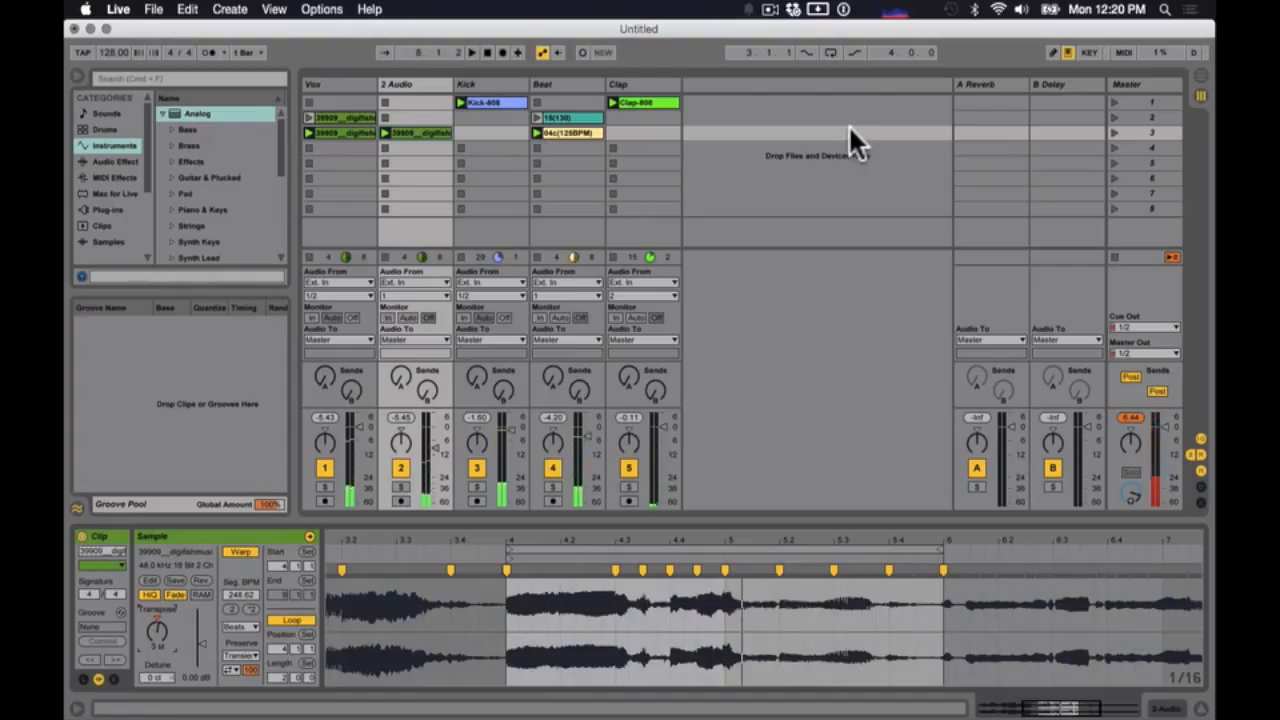
# - Audition the layered vocals by launching scene 2 and scene 3 in turn, and stop playback
pyautogui.click(1114, 116)
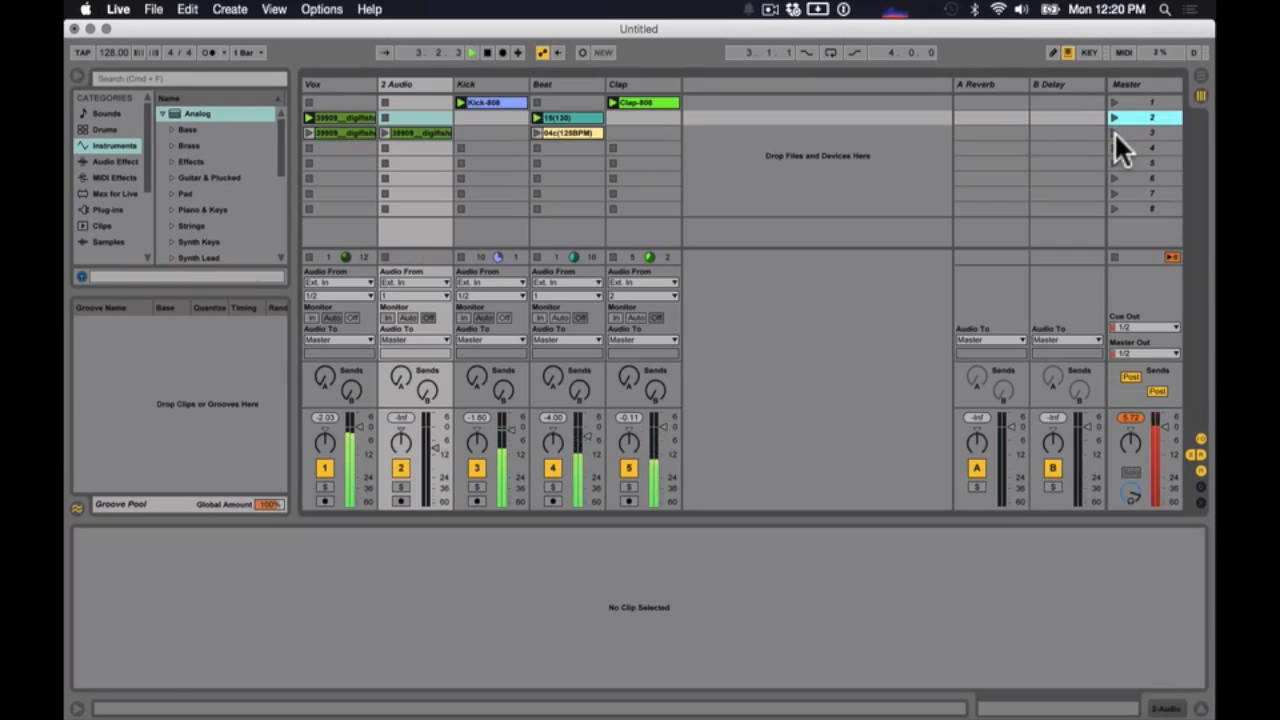
pyautogui.click(1114, 131)
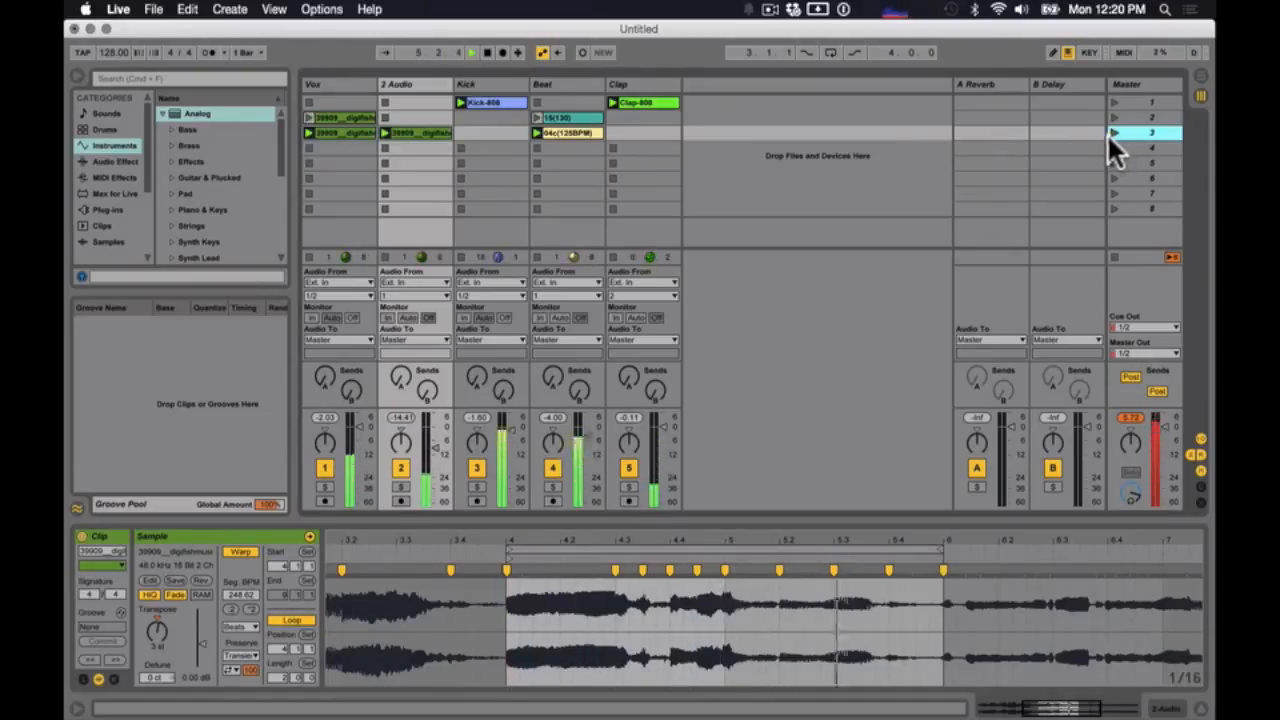
pyautogui.press('space')
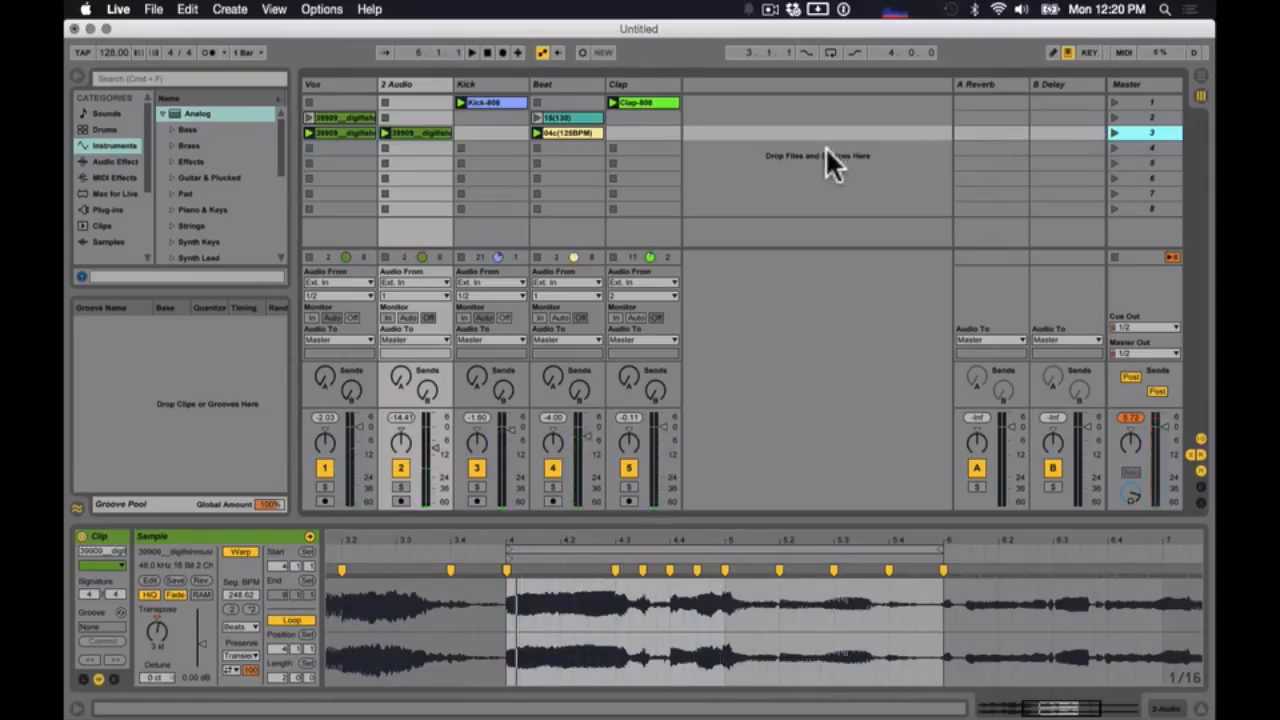
pyautogui.click(767, 130)
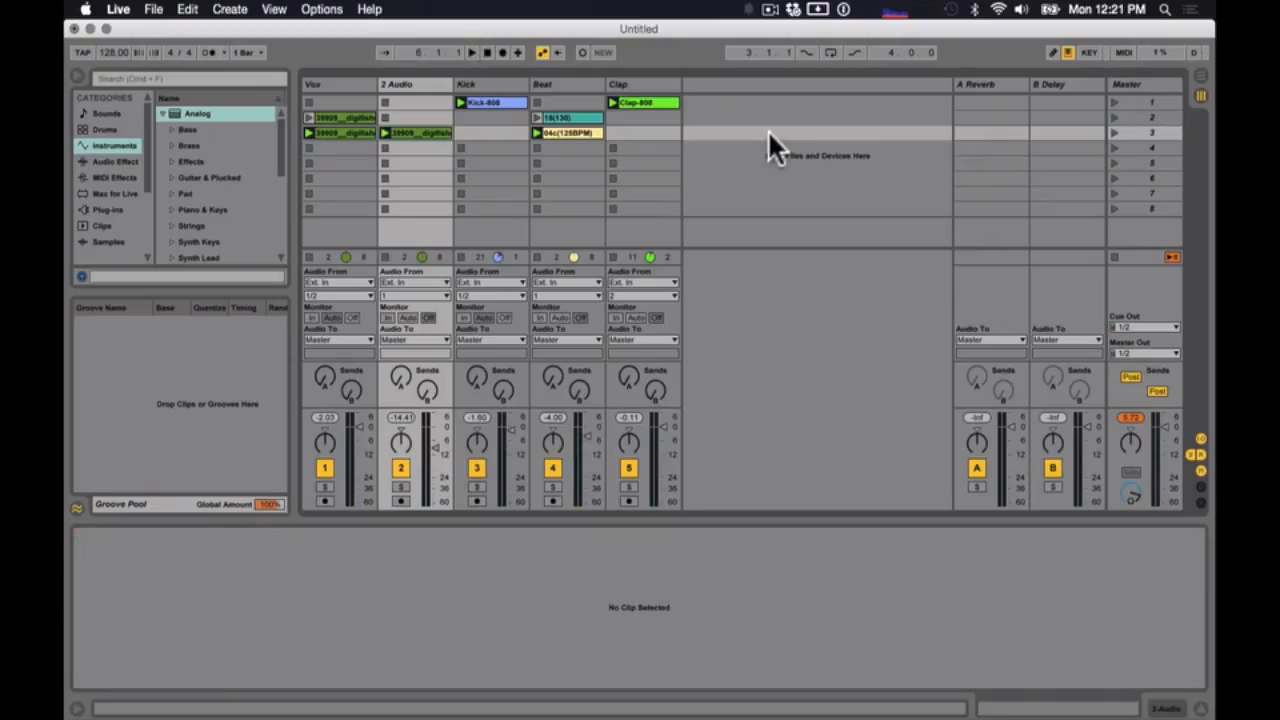
# - Compare the clip settings of the original scene 3 vocal on Vox with those of its transposed copy on 2 Audio
pyautogui.click(348, 129)
pyautogui.click(397, 131)
pyautogui.click(354, 131)
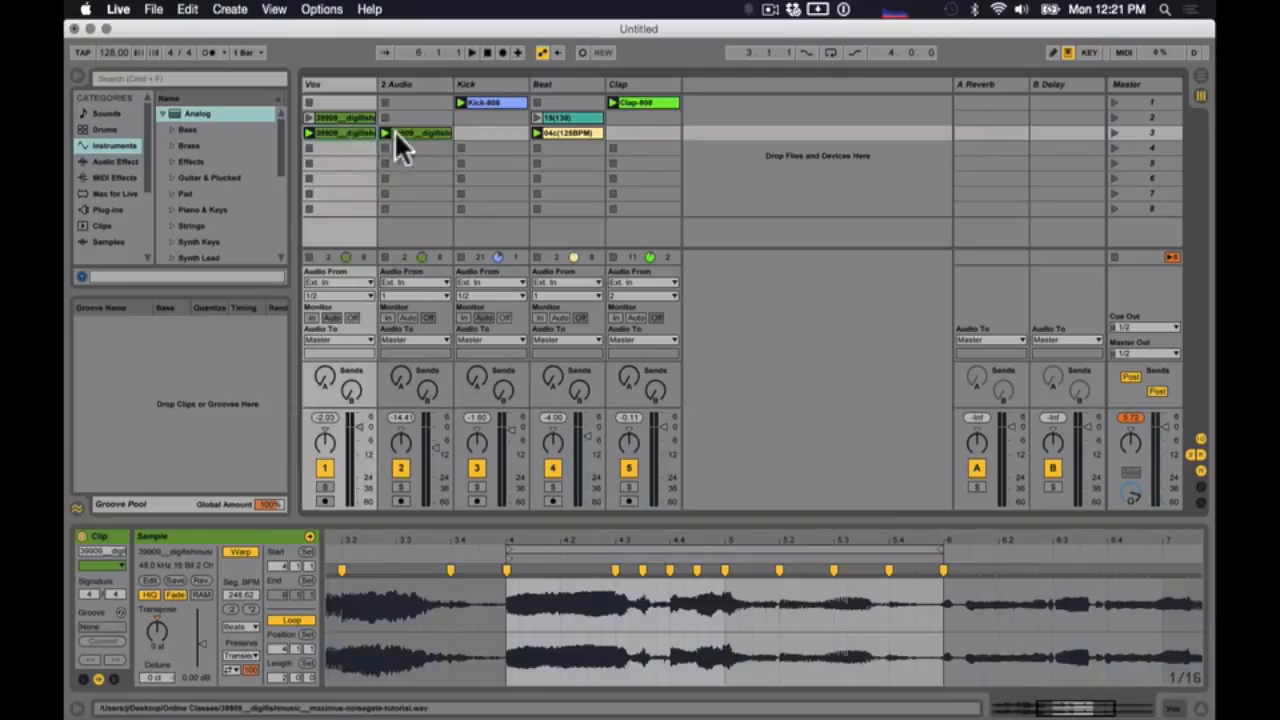
pyautogui.click(418, 133)
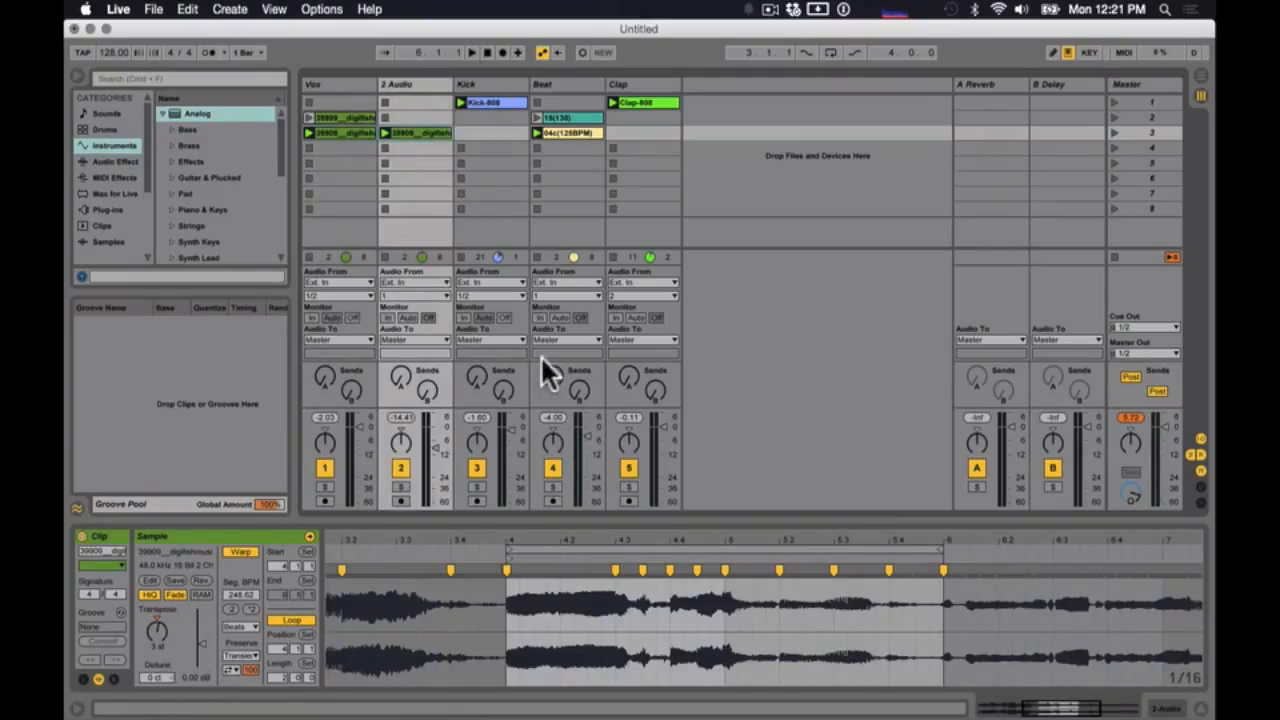
pyautogui.click(362, 131)
pyautogui.click(397, 130)
pyautogui.click(358, 132)
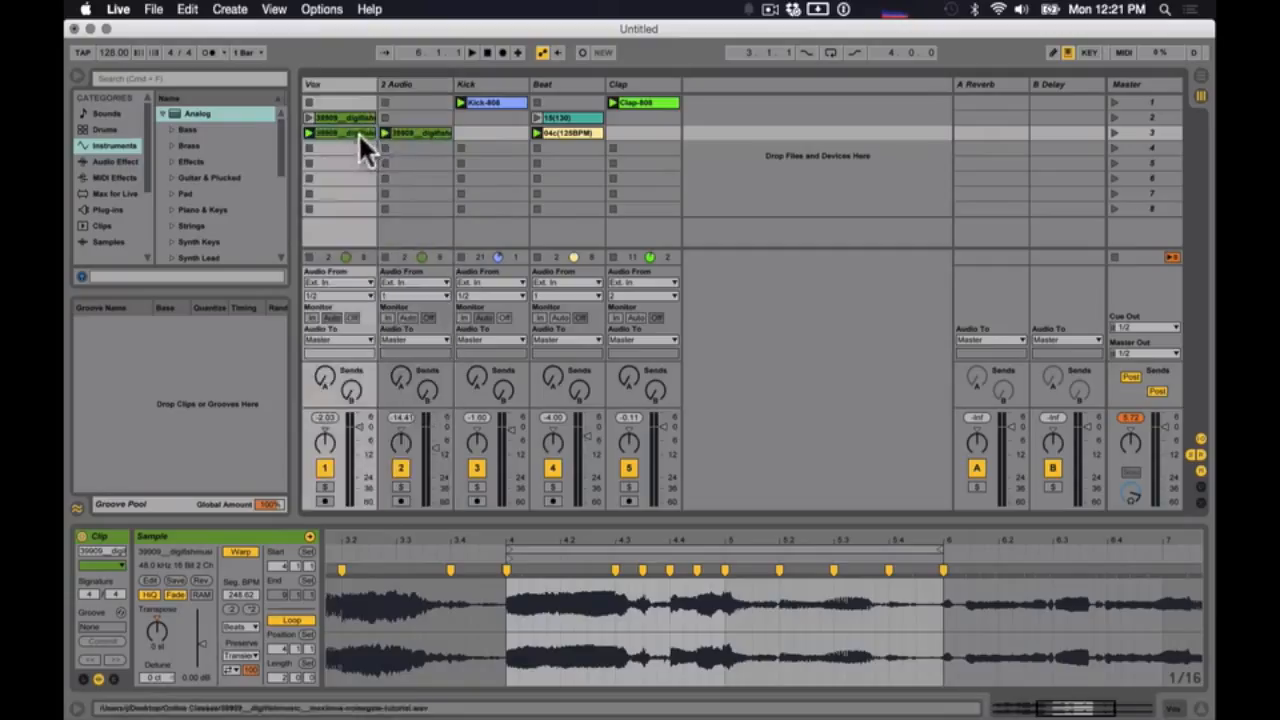
# - Set the 2 Audio vocal clip's transposition to -5 st while auditioning scene 3, and stop playback
pyautogui.click(401, 130)
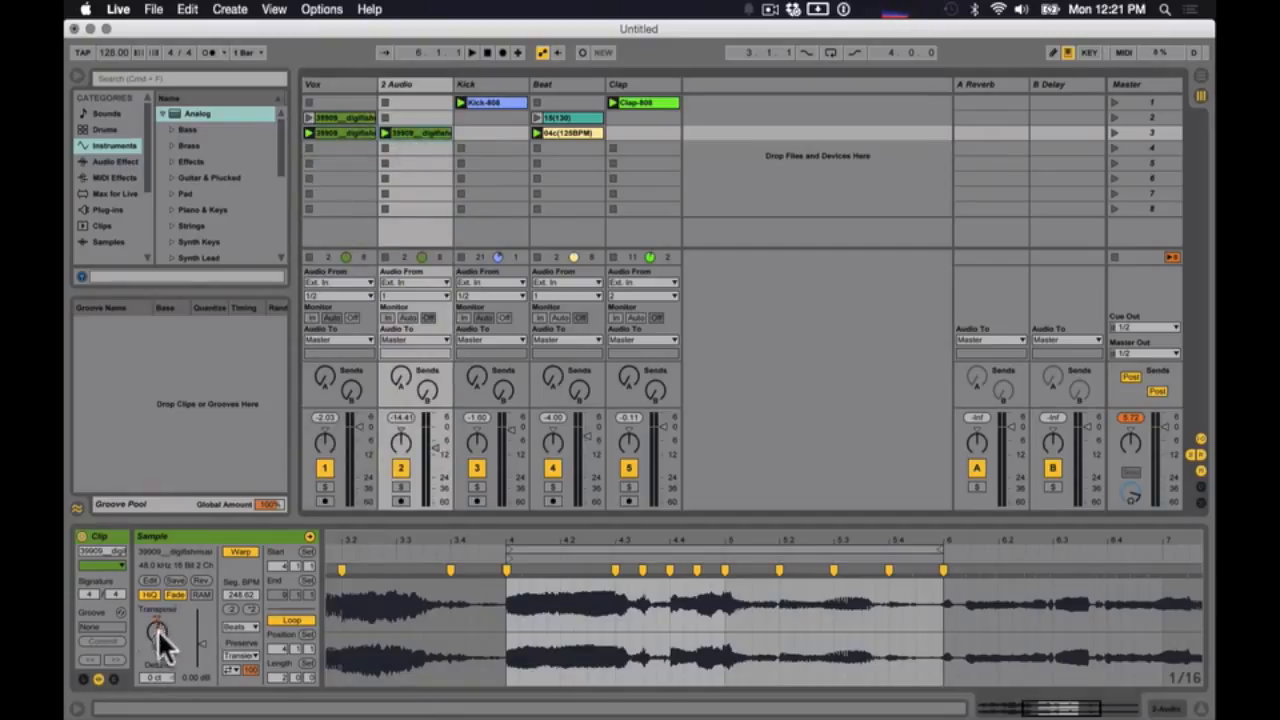
pyautogui.click(1113, 131)
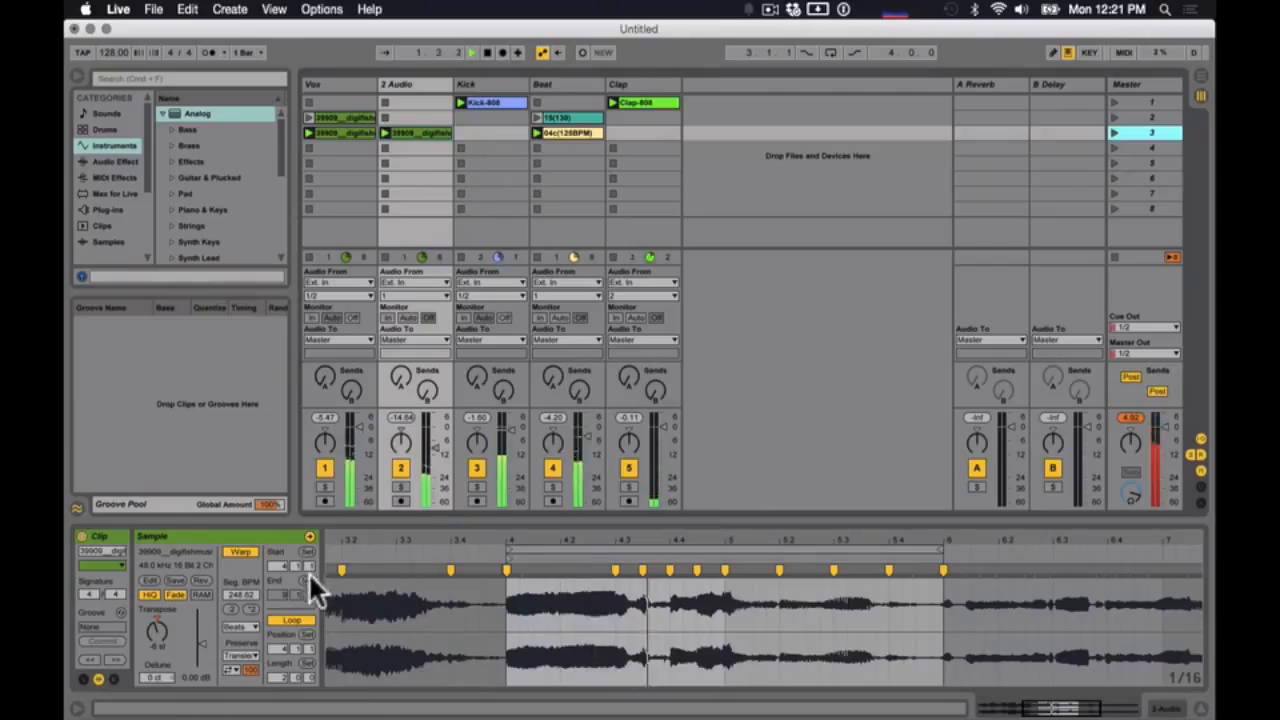
pyautogui.click(157, 630)
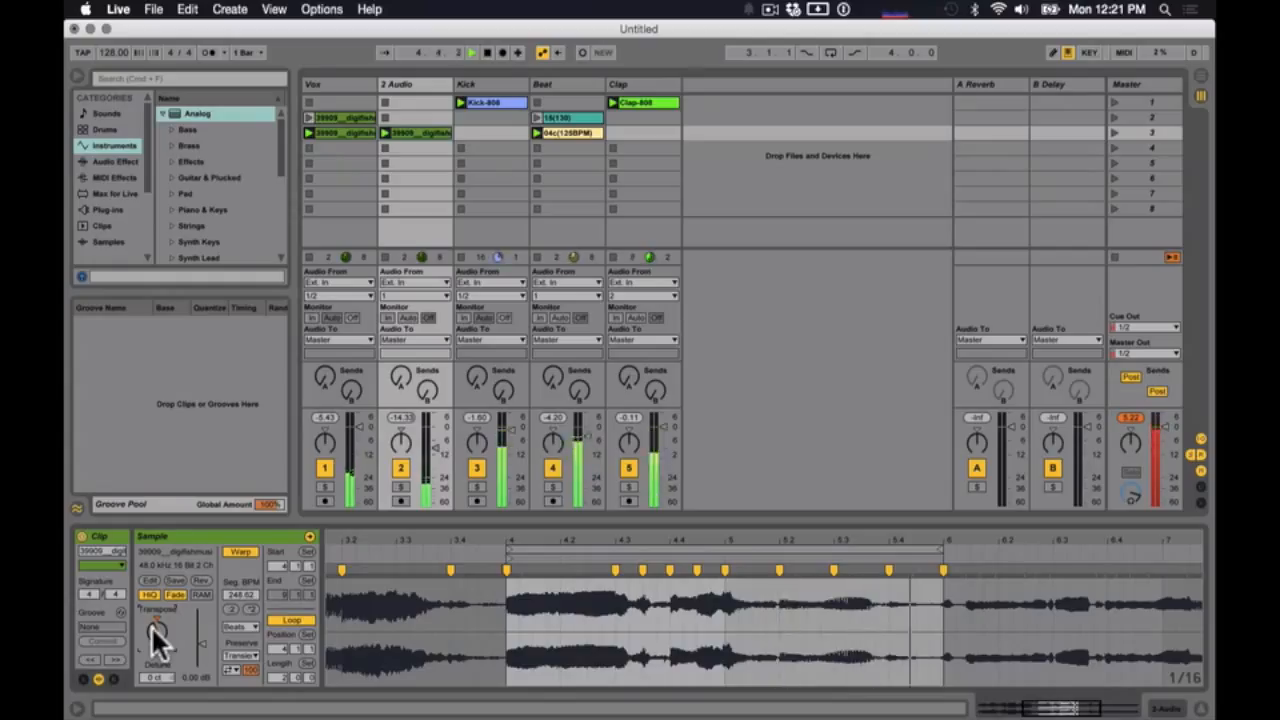
pyautogui.click(153, 628)
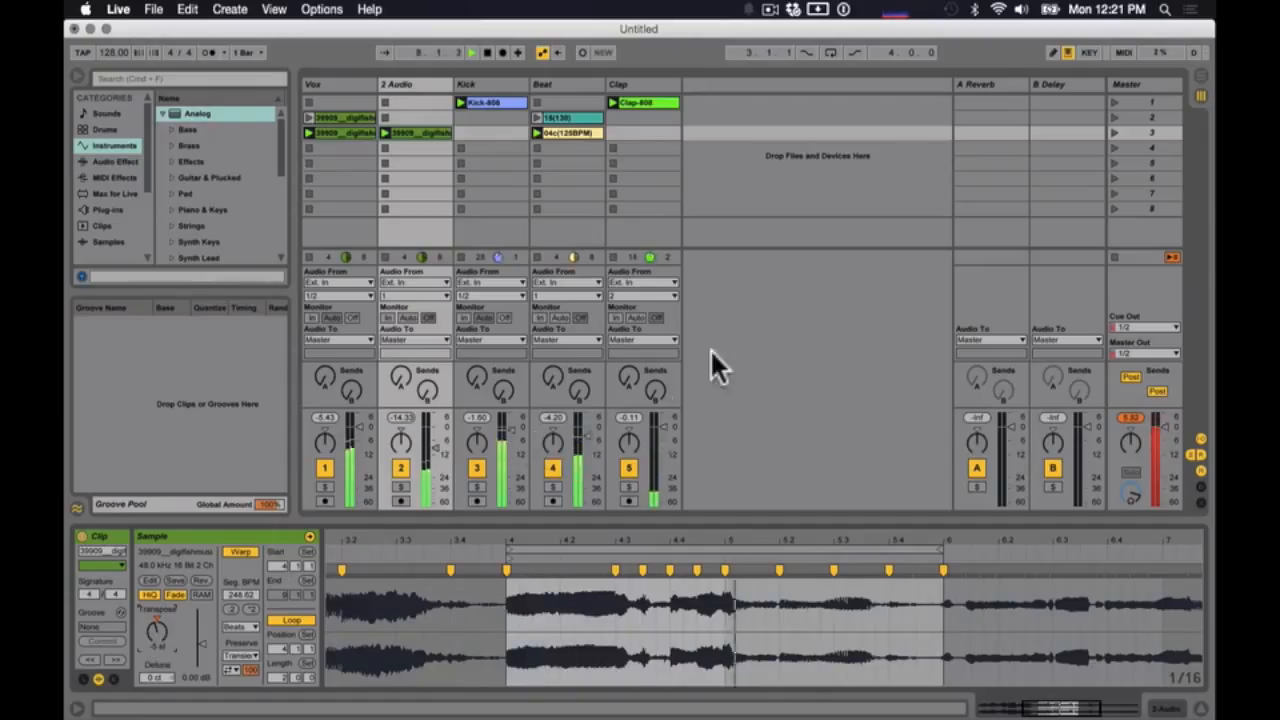
pyautogui.press('space')
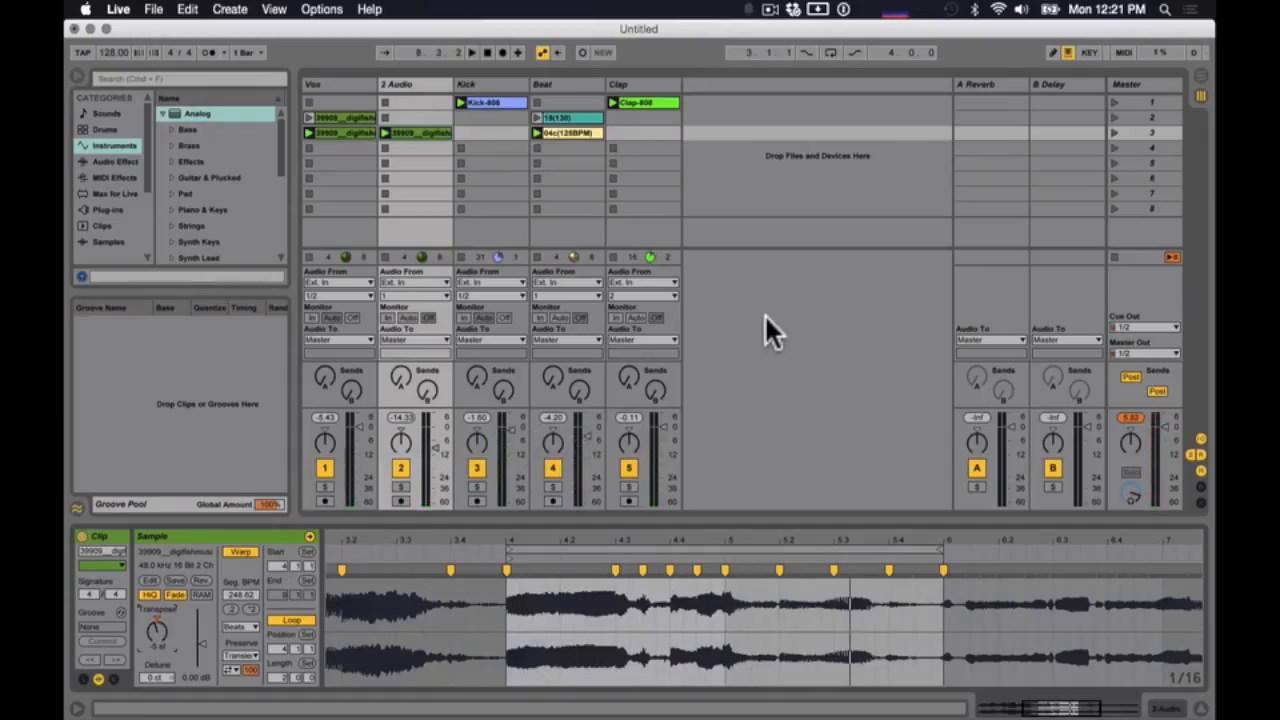